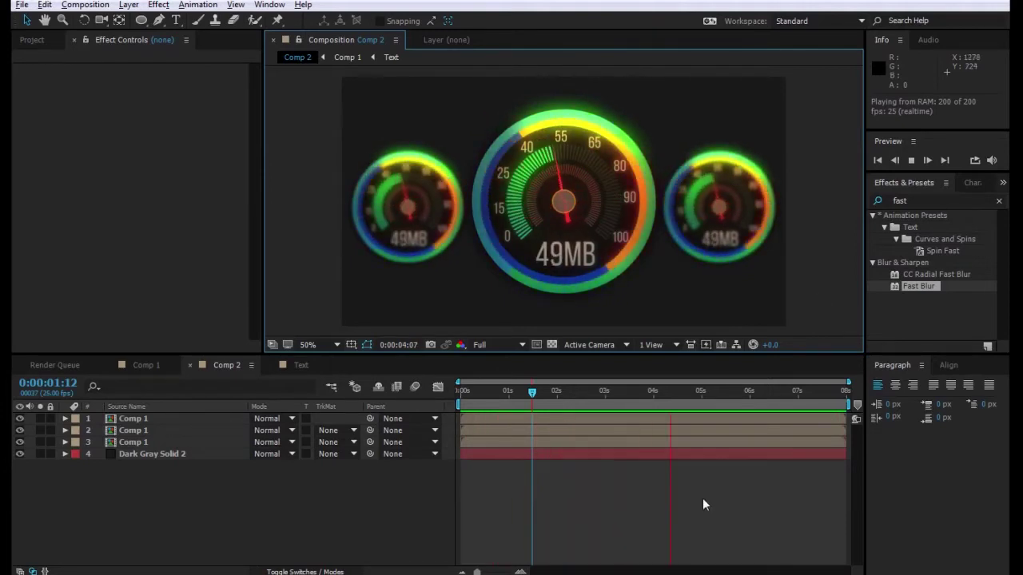
- Switch the viewer and timeline to Comp 1, the single glowing 74MB speedometer
click(141, 366)
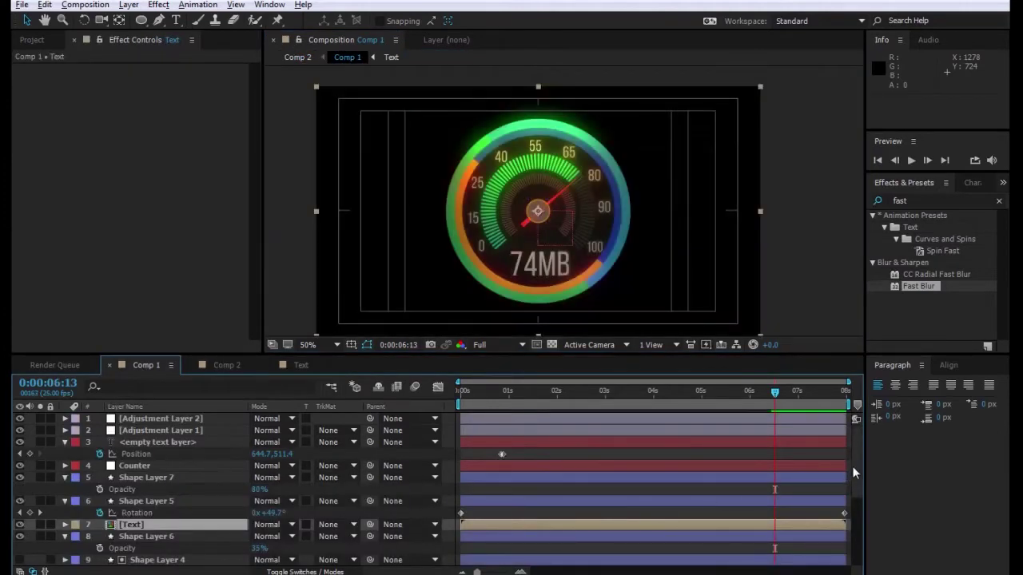
scroll(852, 465, down, 3)
scroll(851, 466, up, 3)
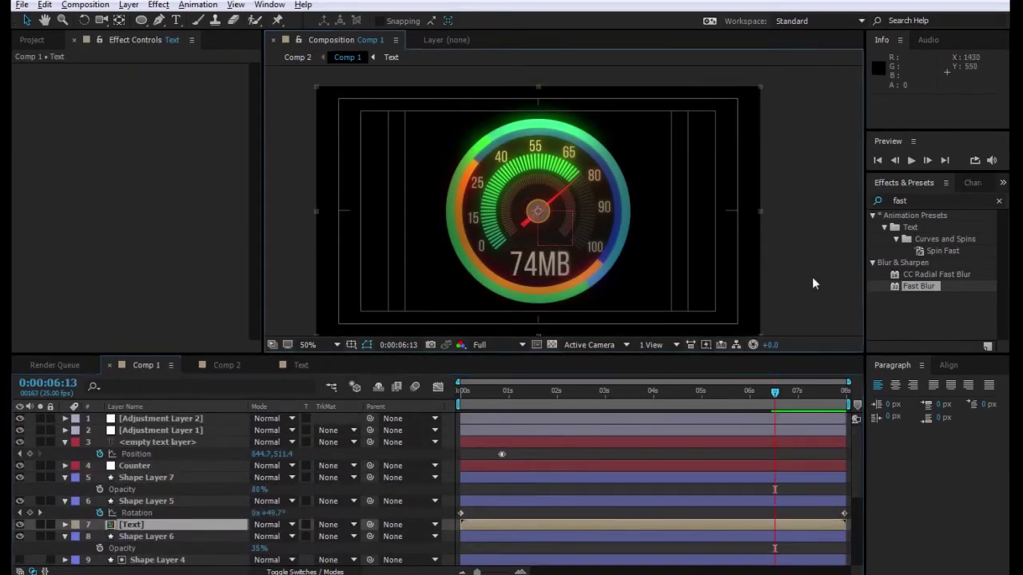
- Create the new HDTV 720 25 composition Comp 3 and hide its title/action safe guides
click(85, 5)
click(107, 19)
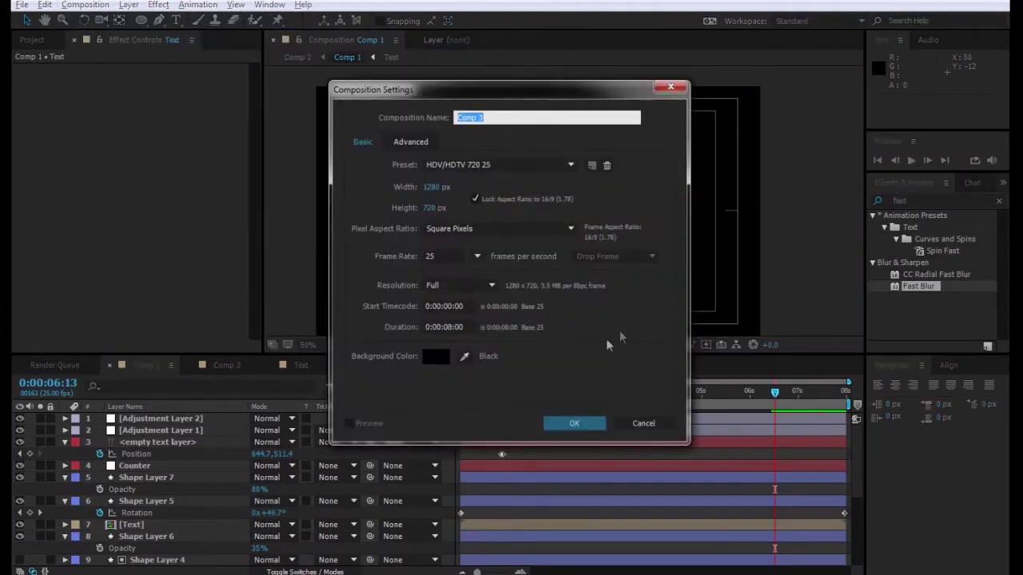
click(584, 426)
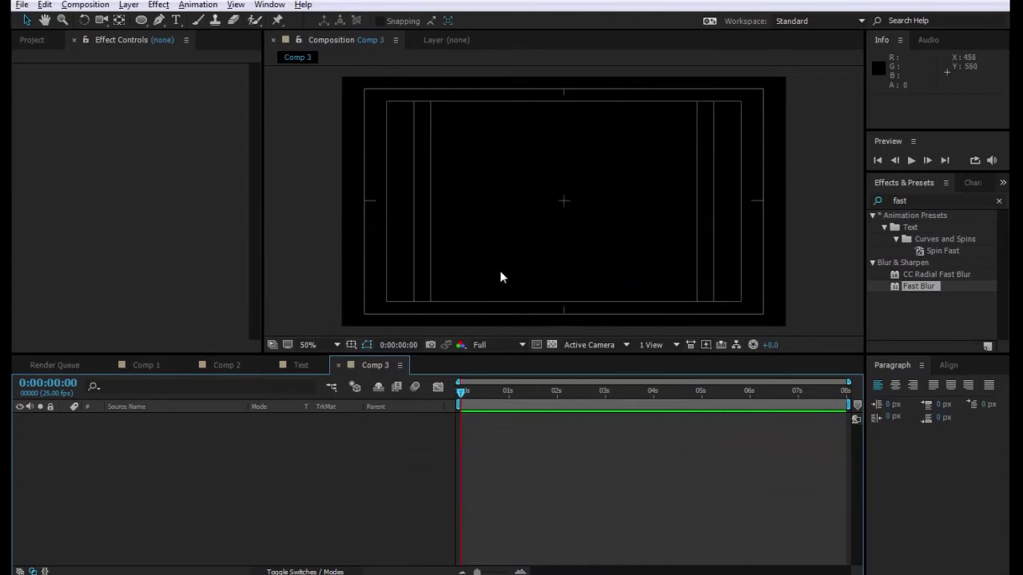
click(349, 344)
click(383, 361)
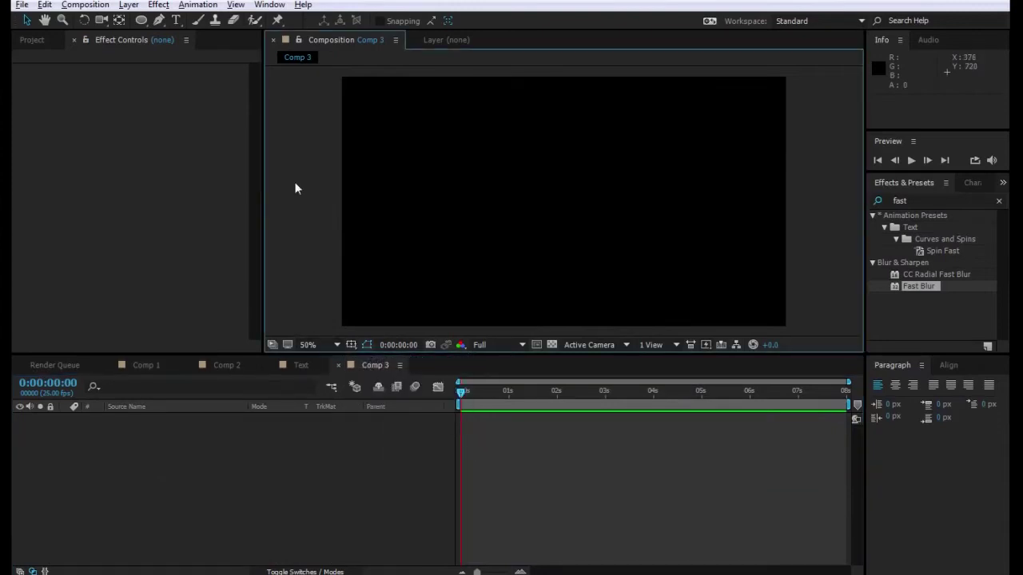
- Draw a large circle with the Ellipse tool and align it to the composition's centre
click(142, 21)
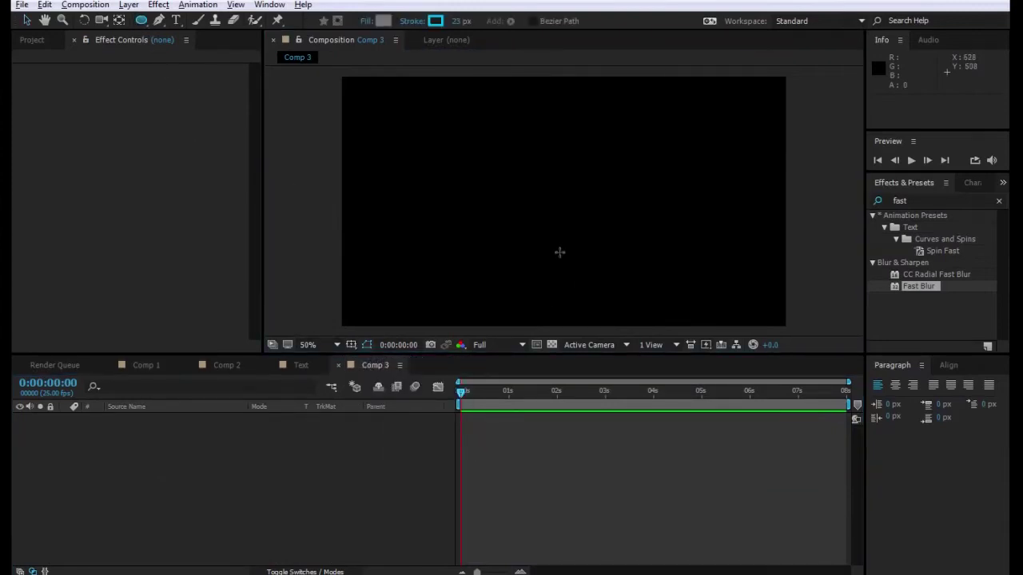
drag(532, 183, 596, 264)
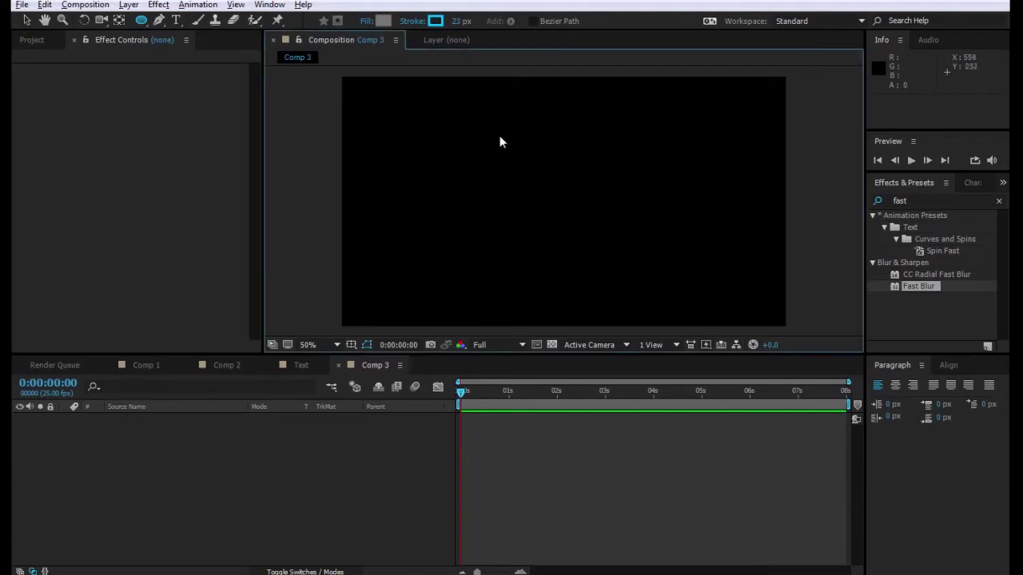
drag(532, 187, 644, 279)
click(26, 20)
click(781, 415)
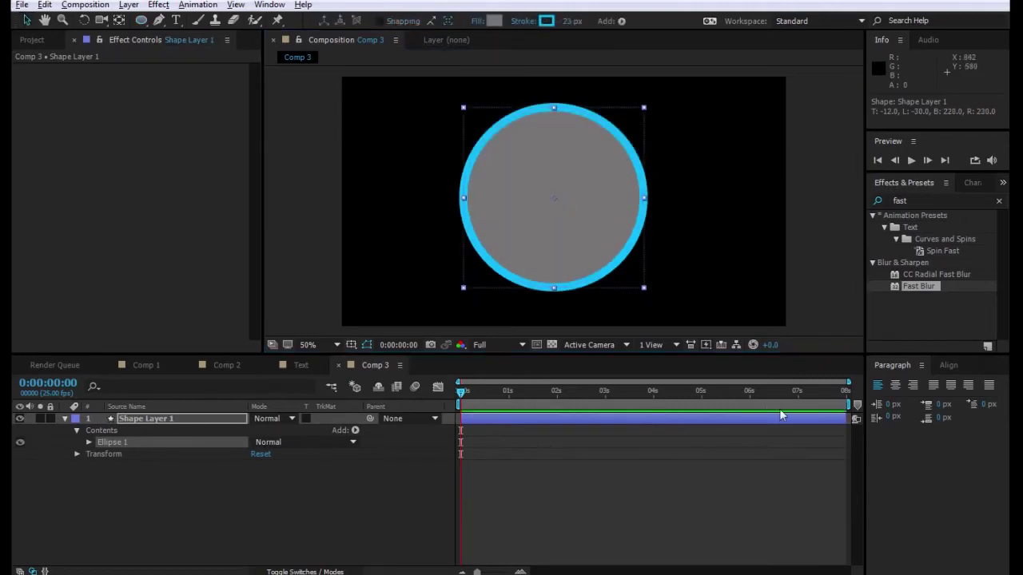
click(948, 365)
click(974, 399)
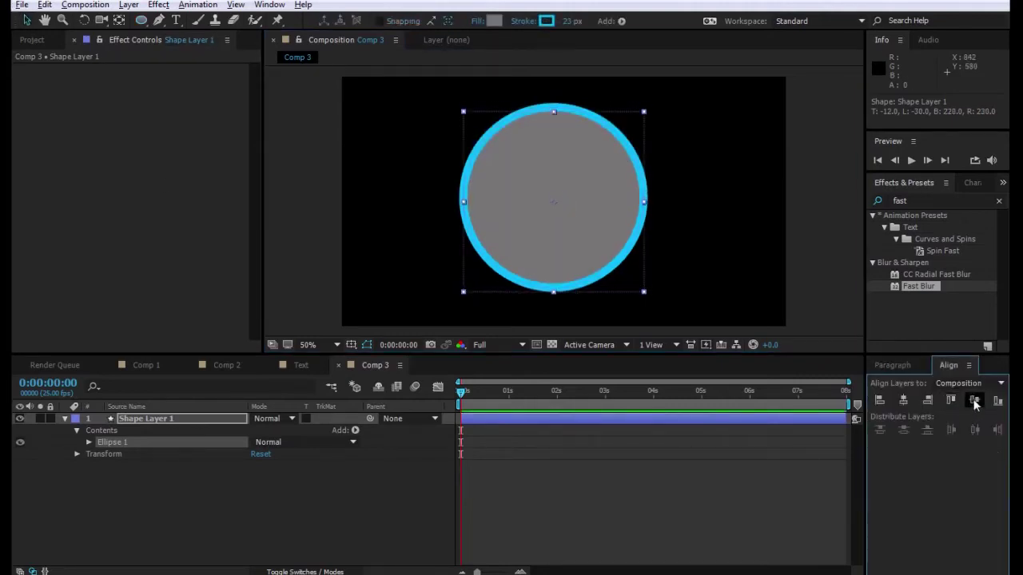
click(905, 402)
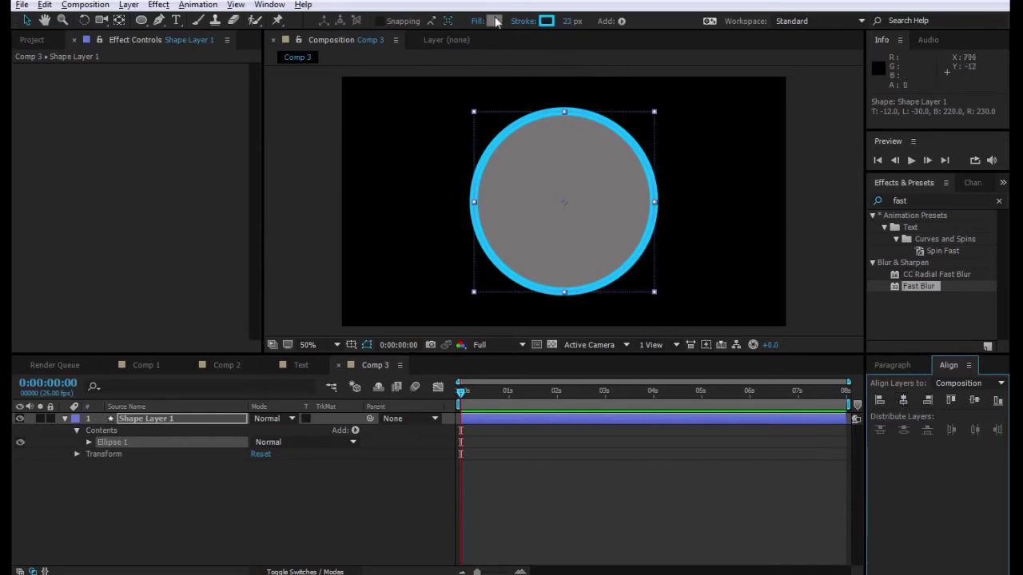
- Set the circle's fill to None, leaving only its 23 px cyan stroke
click(495, 21)
drag(697, 423, 605, 296)
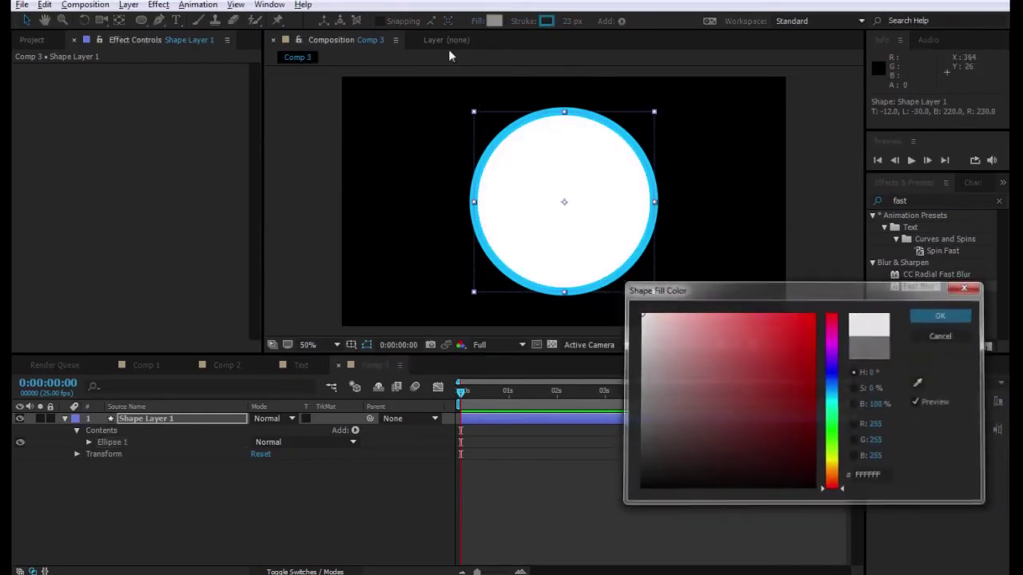
key(Escape)
click(479, 22)
click(439, 247)
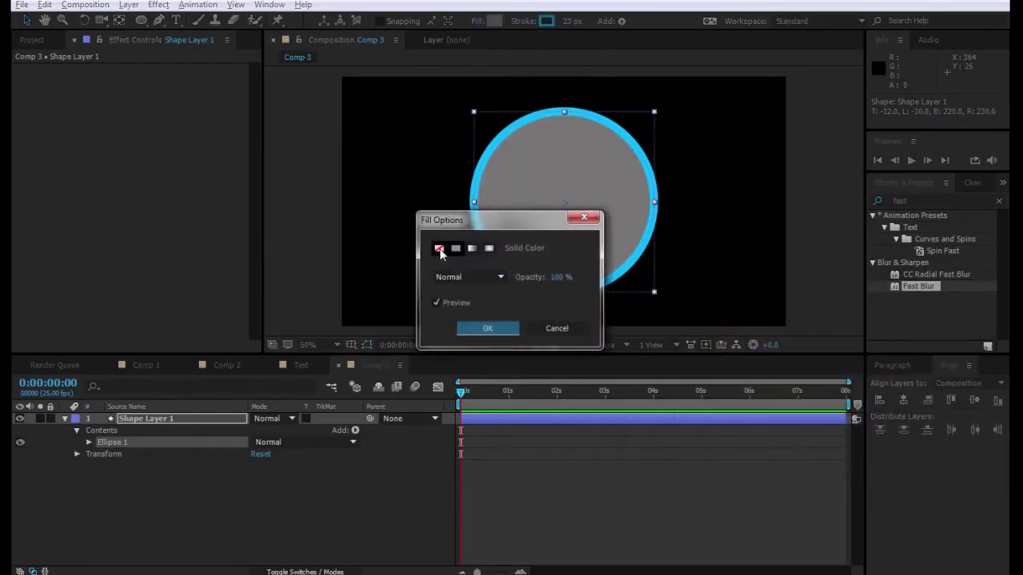
click(486, 333)
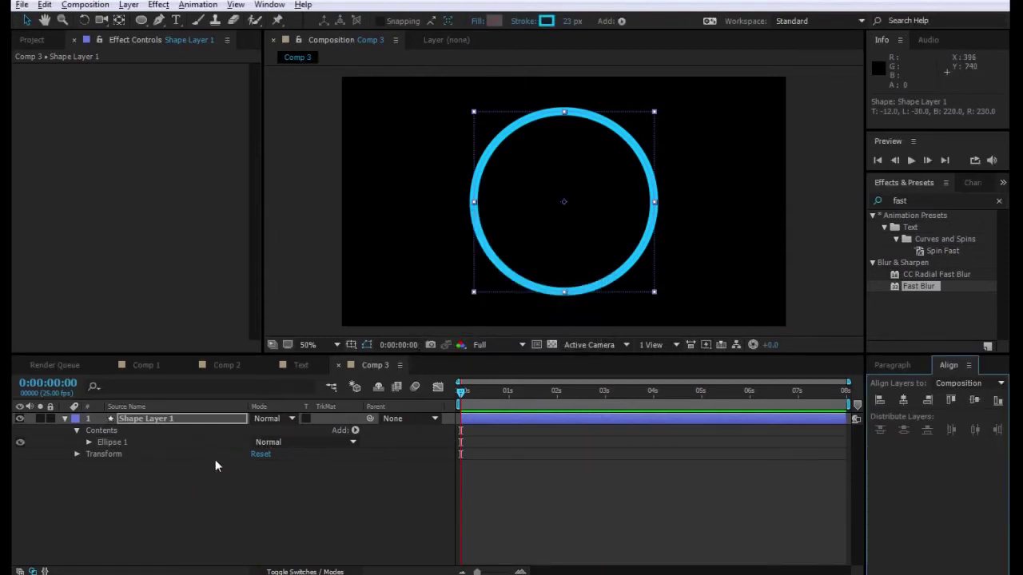
- Add Trim Paths to Ellipse 1 with Start 50%, halving the cyan ring
click(108, 432)
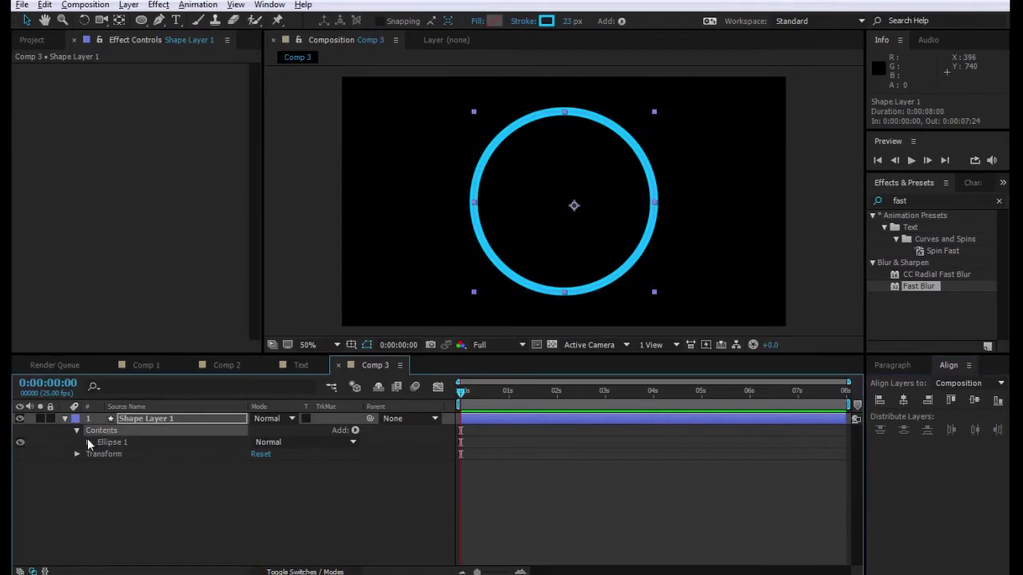
click(77, 432)
click(77, 431)
click(89, 441)
click(176, 442)
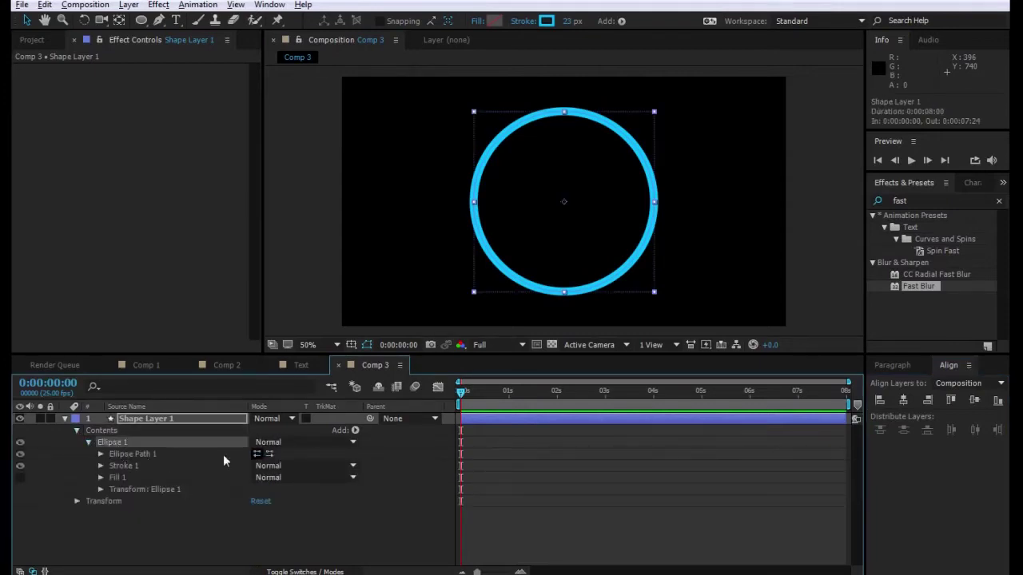
click(355, 431)
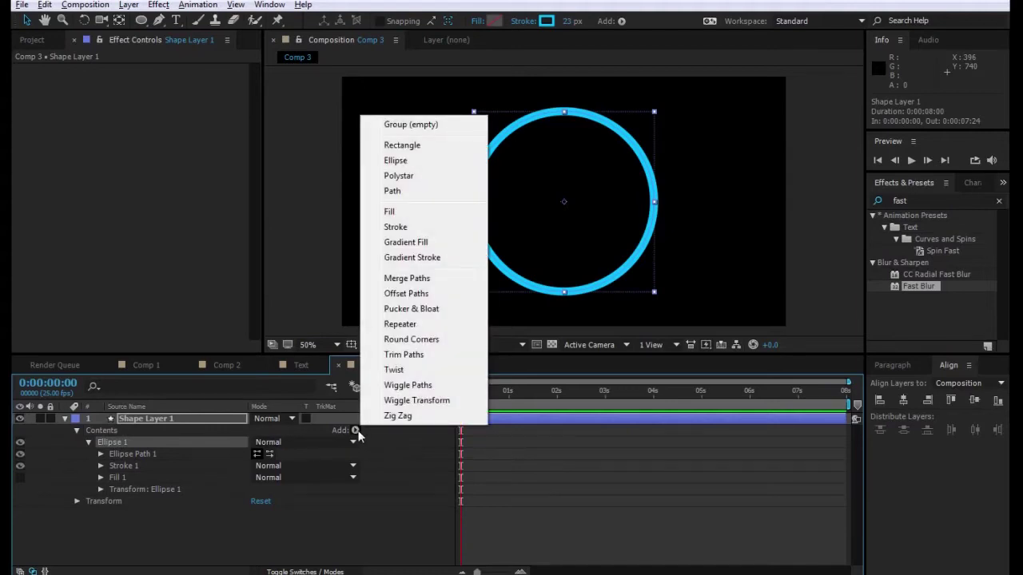
click(432, 355)
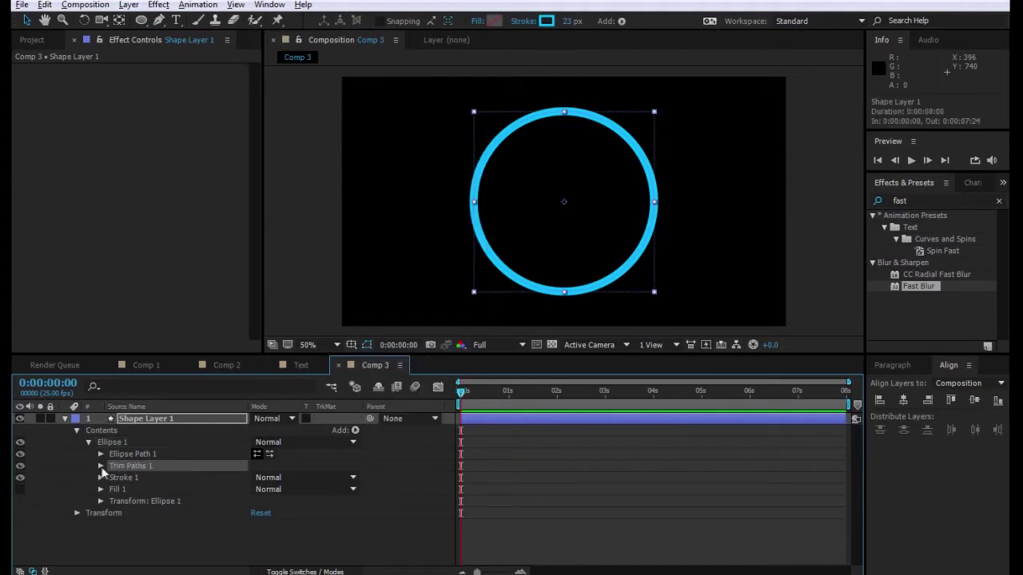
click(100, 467)
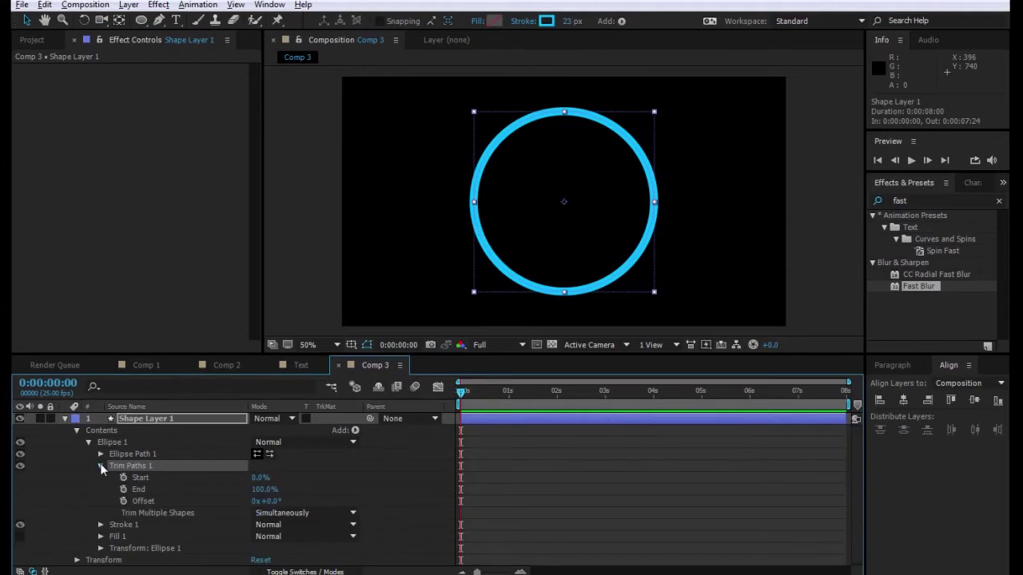
click(259, 477)
text(50)
key(Return)
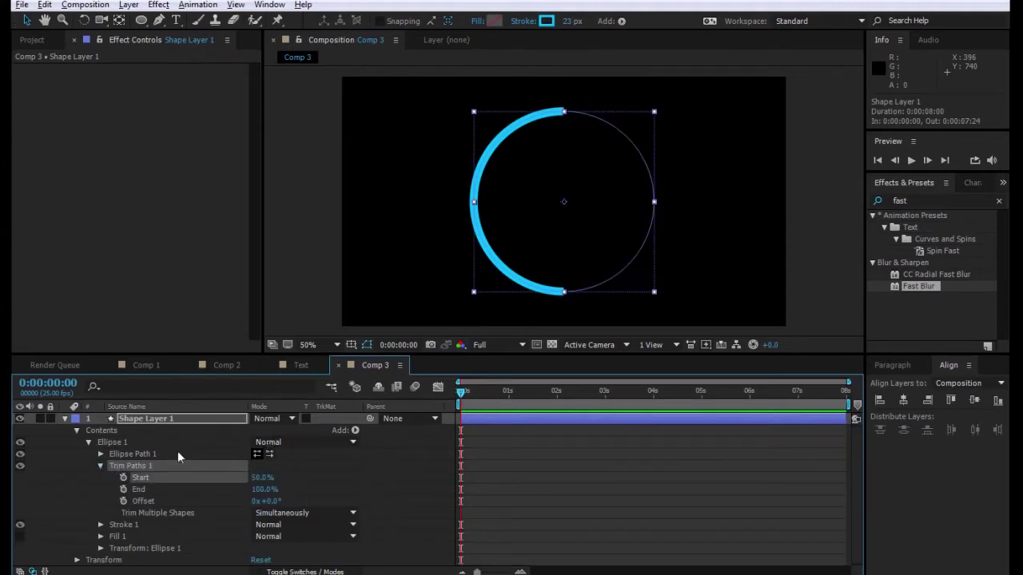
click(100, 466)
- Duplicate Ellipse 1 as Ellipse 2 and change its stroke to vivid yellow
click(118, 444)
click(44, 4)
click(88, 183)
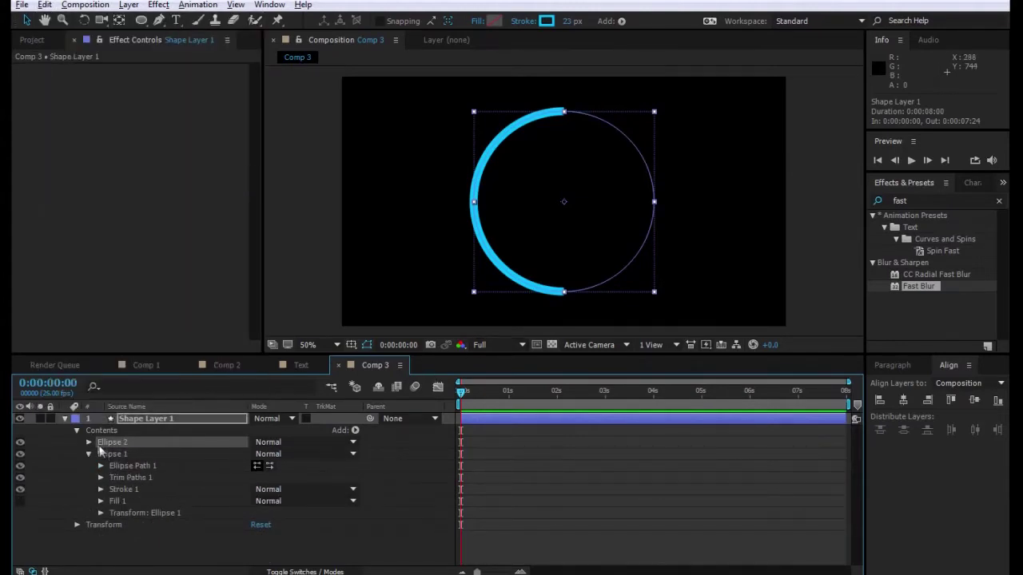
click(547, 21)
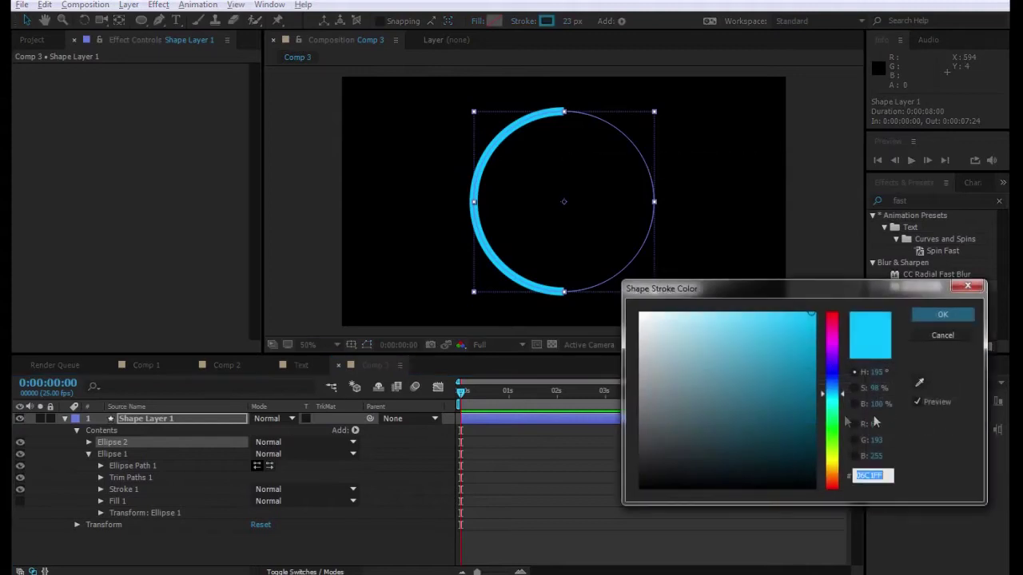
drag(833, 469, 834, 466)
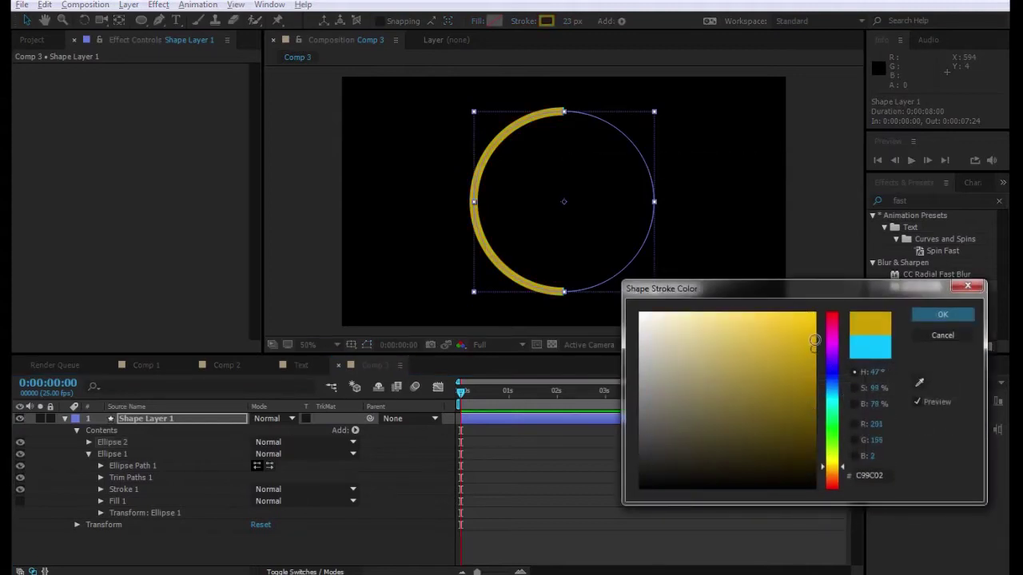
click(815, 319)
key(Return)
- Set Ellipse 2's Trim Paths to Start 0% and End 50% for the yellow half
click(91, 444)
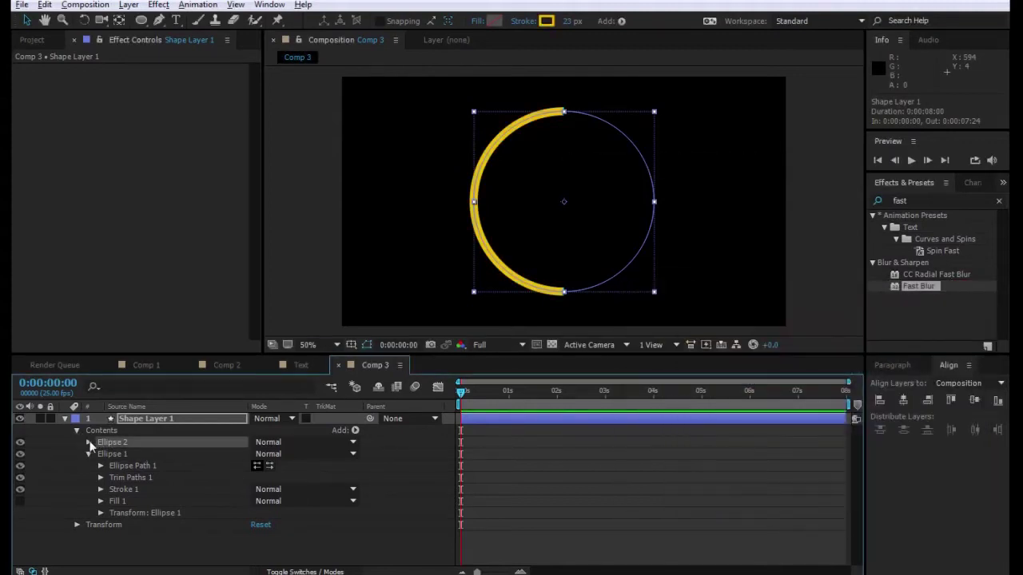
click(90, 442)
click(102, 465)
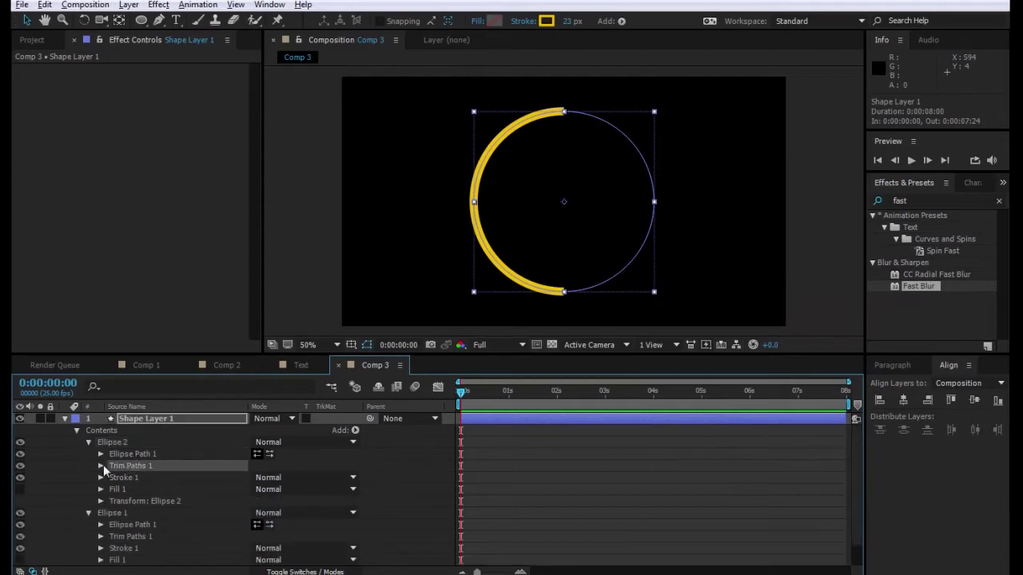
click(266, 489)
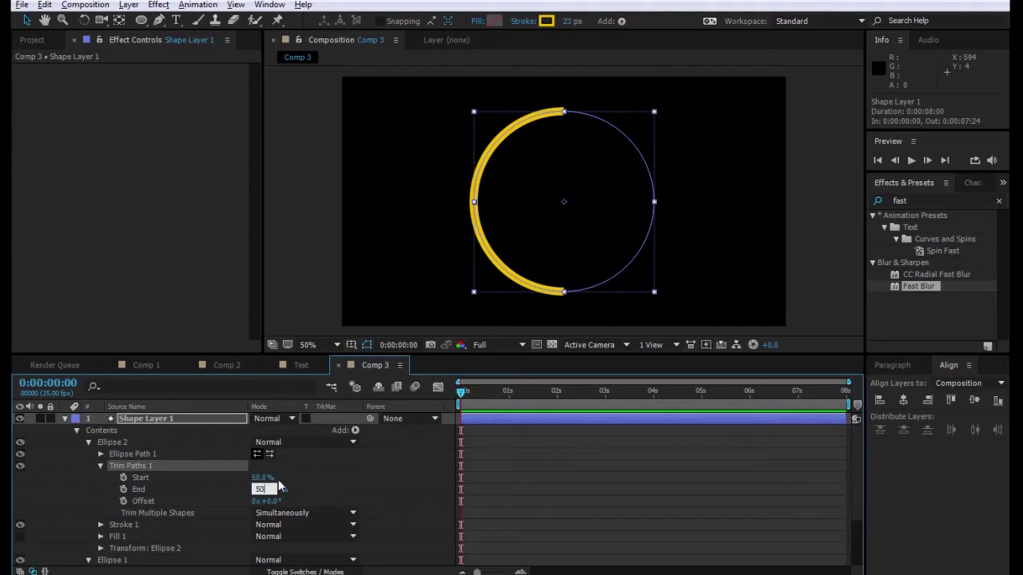
key(Return)
key(ctrl+z)
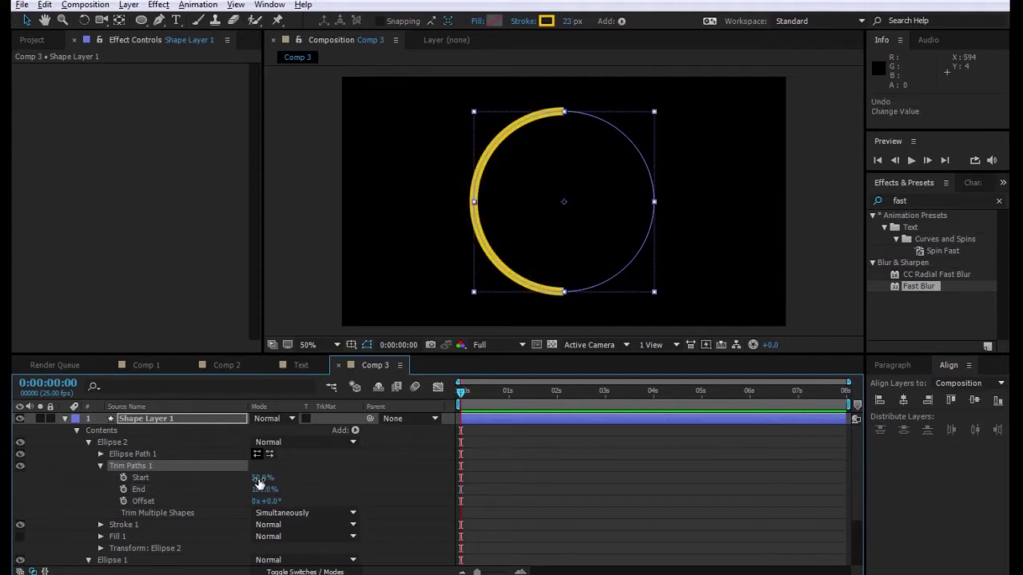
key(ctrl+z)
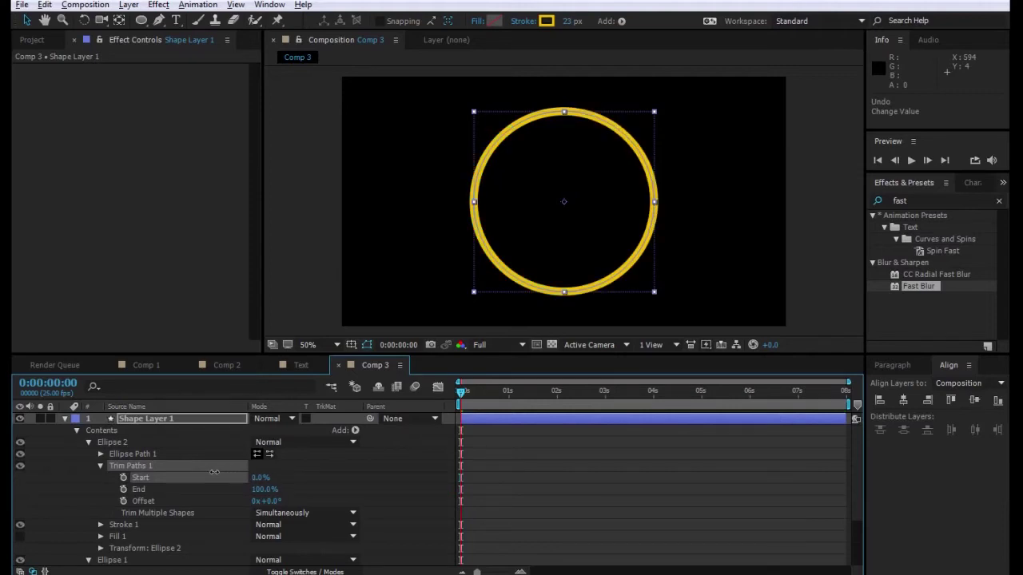
click(262, 489)
text(50)
click(554, 500)
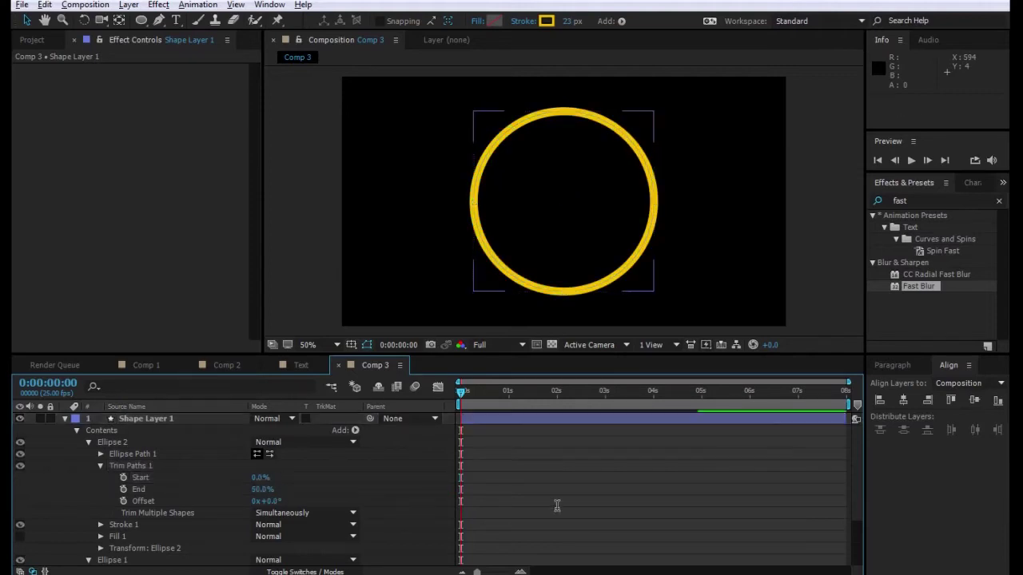
- Set Shape Layer 1's stroke width to 31 px
click(66, 419)
click(149, 418)
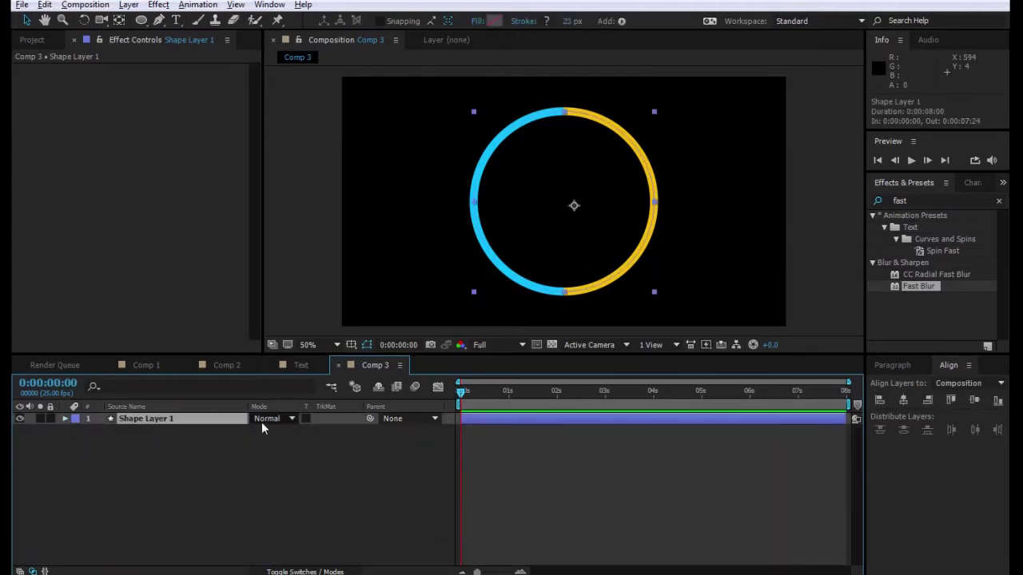
click(568, 22)
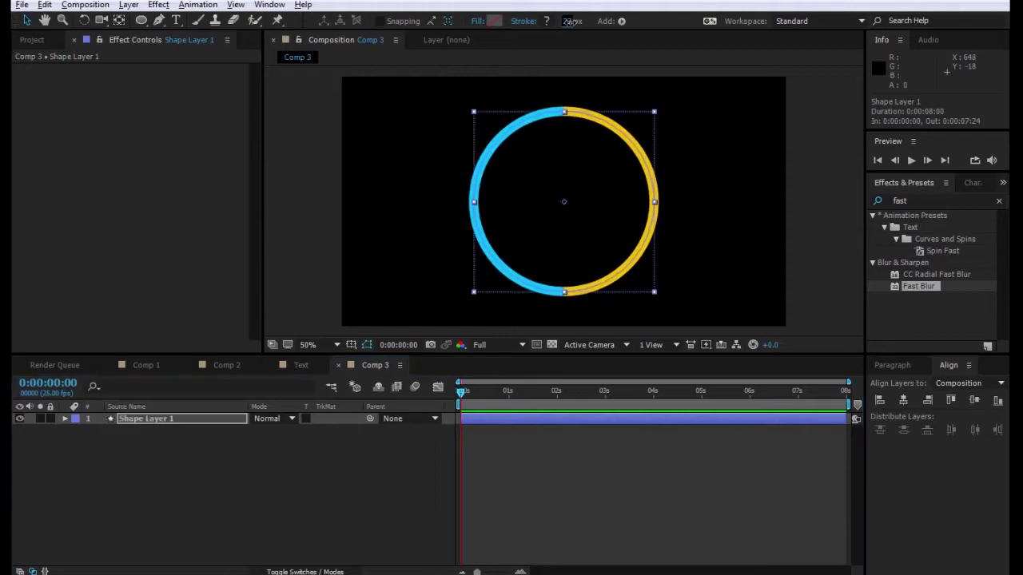
text(31)
key(Return)
- Duplicate the ring as Shape Layer 2, scale it to 91%, and thicken its stroke to 43 px
click(146, 429)
click(148, 422)
click(45, 5)
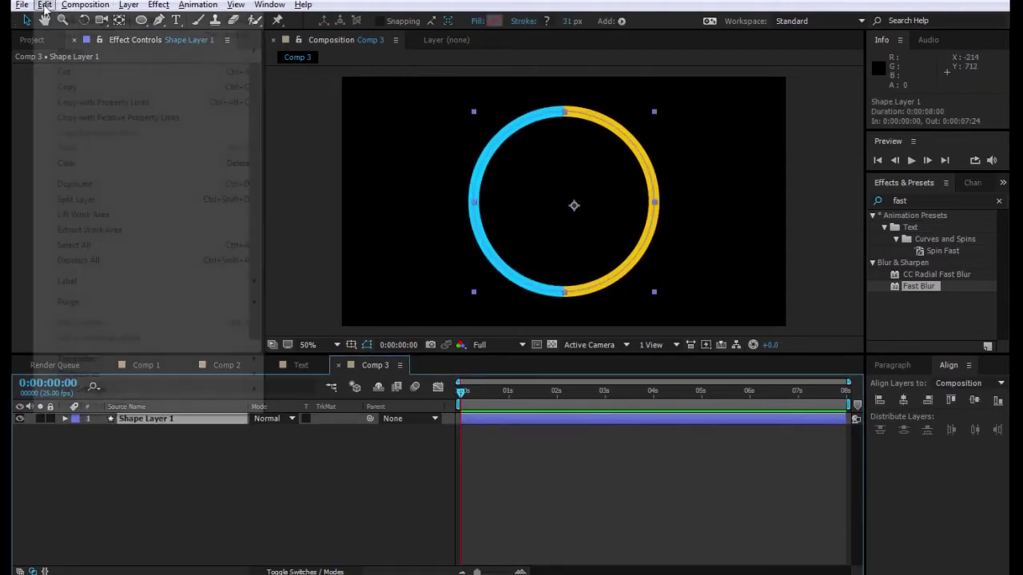
click(75, 184)
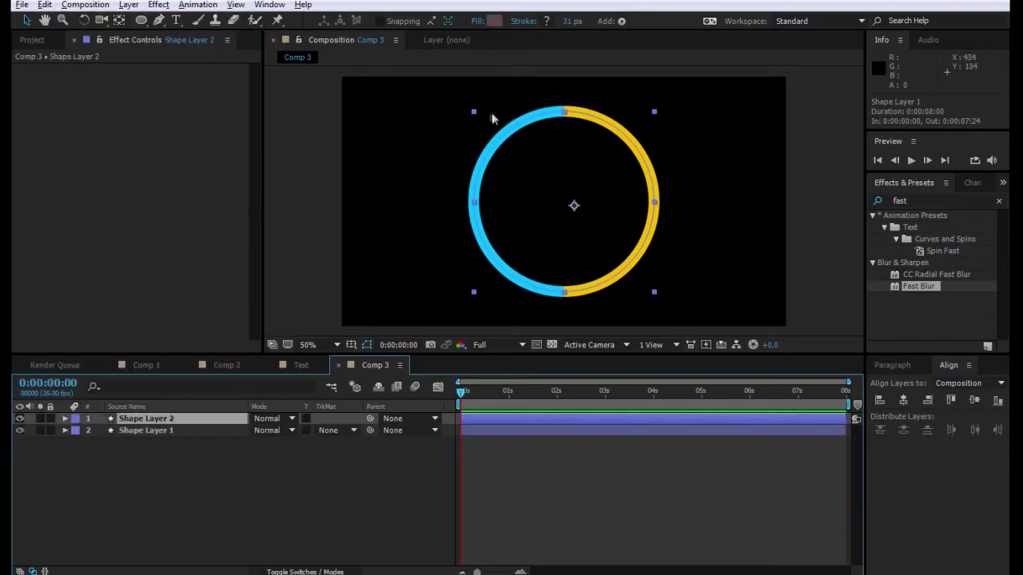
key(s)
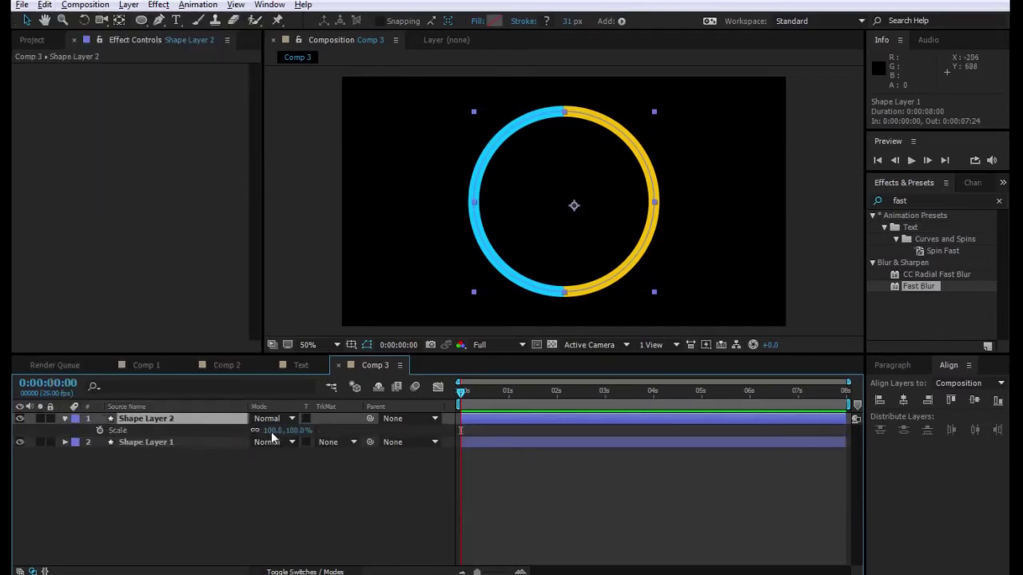
drag(271, 431, 255, 430)
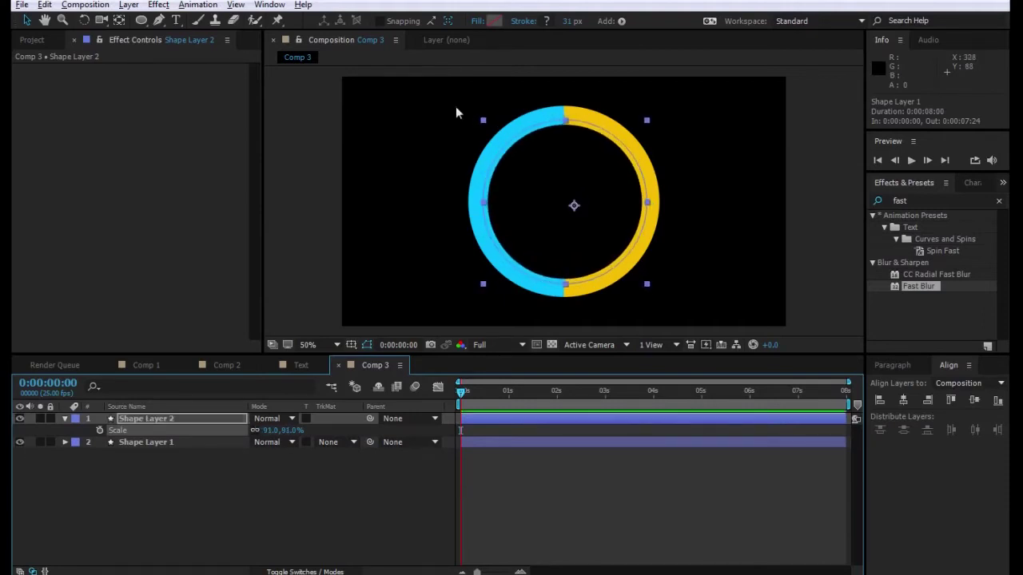
drag(570, 20, 578, 21)
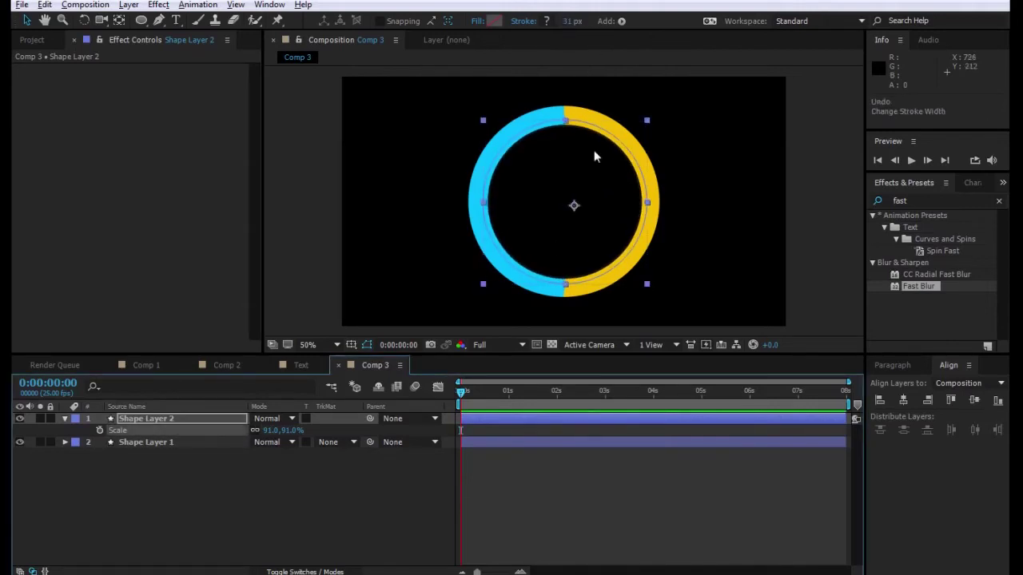
click(165, 421)
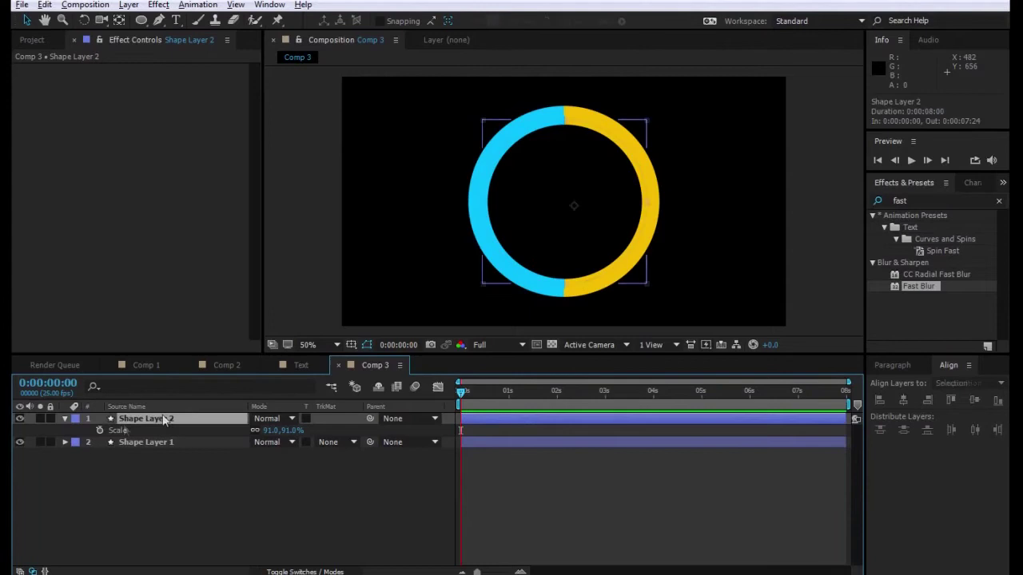
- Recolour Shape Layer 2's Ellipse 2 stroke from yellow to a deep green
click(64, 418)
click(85, 432)
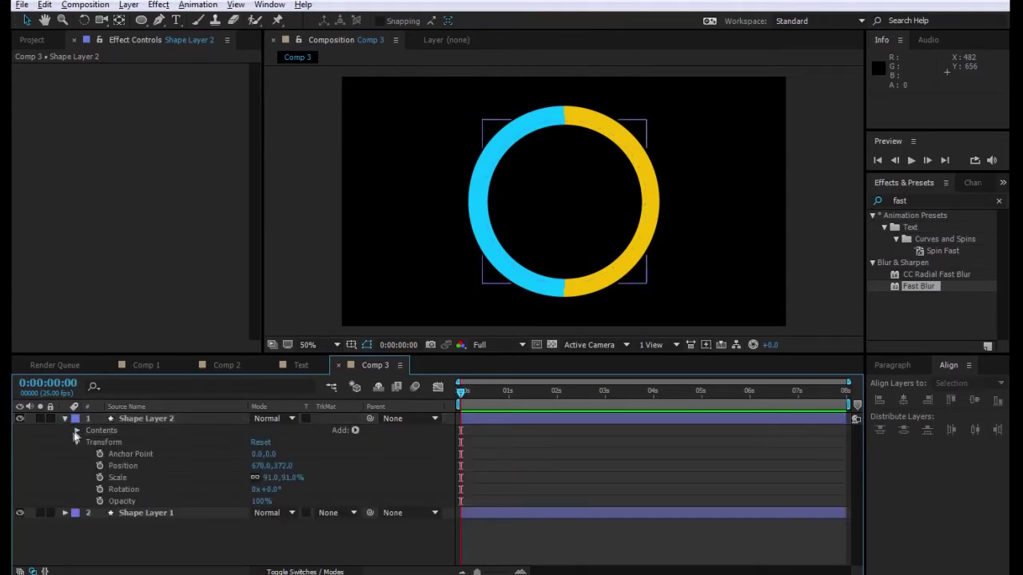
click(77, 430)
click(129, 445)
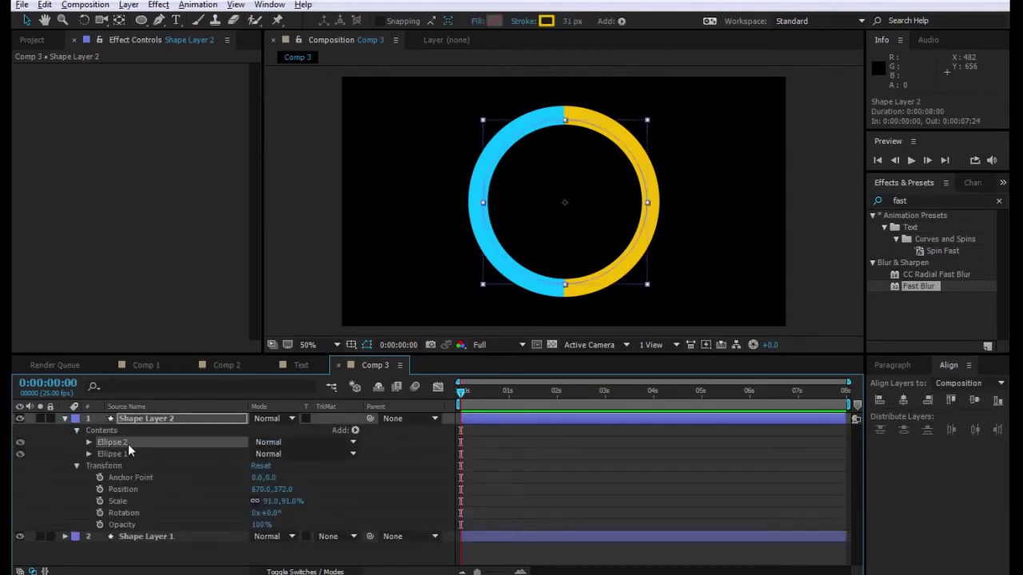
click(88, 442)
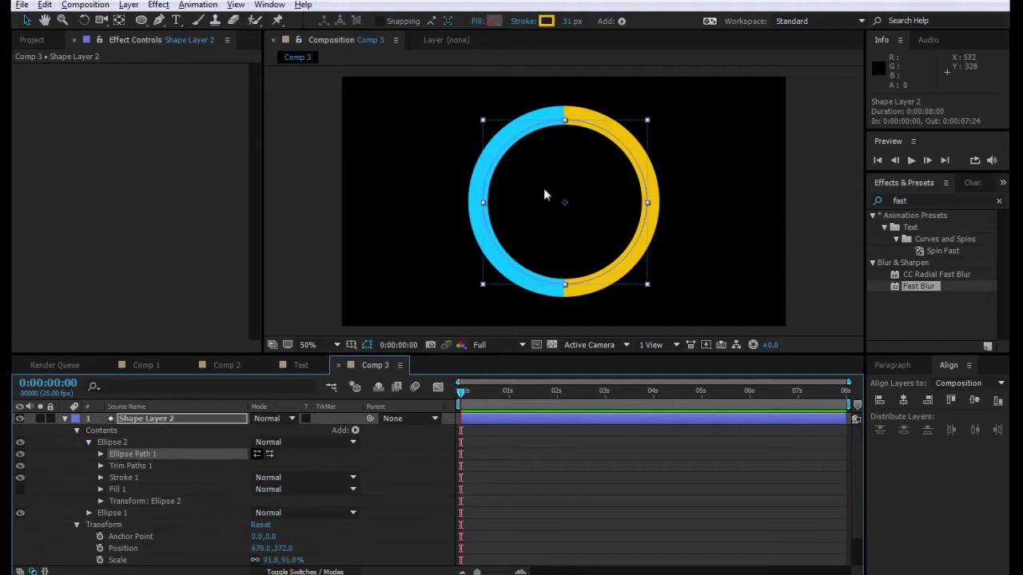
click(546, 21)
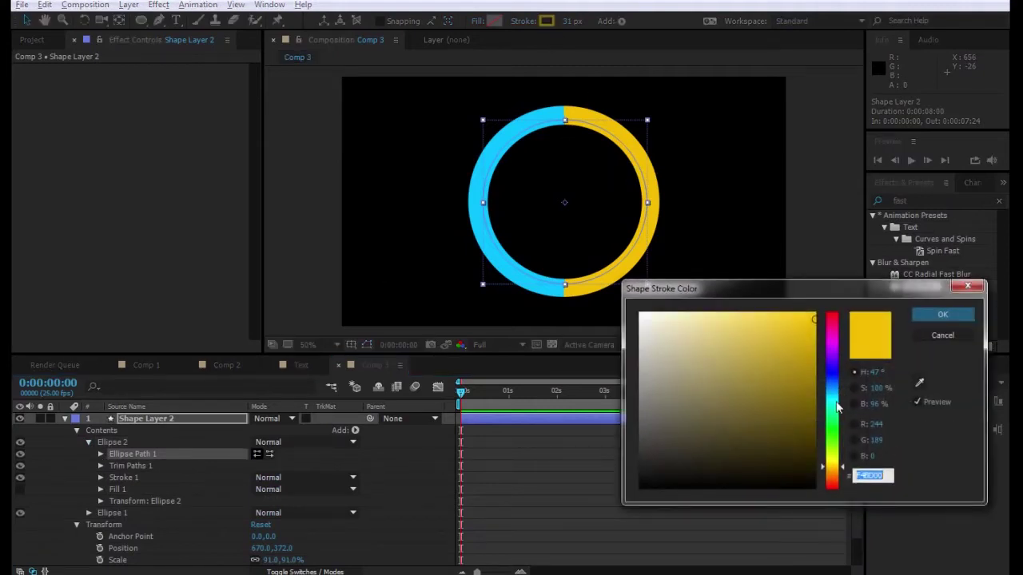
click(835, 435)
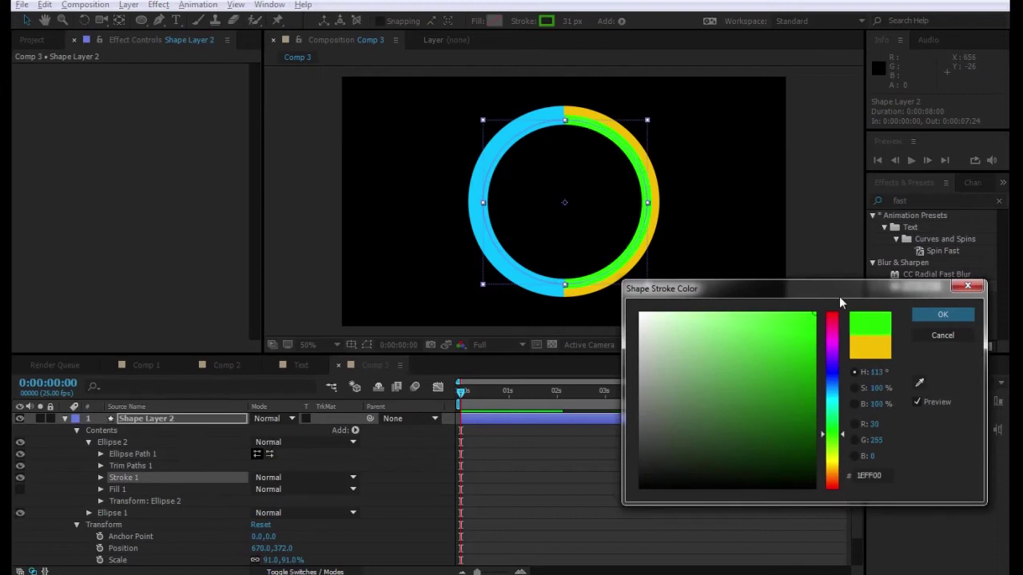
drag(819, 383, 826, 372)
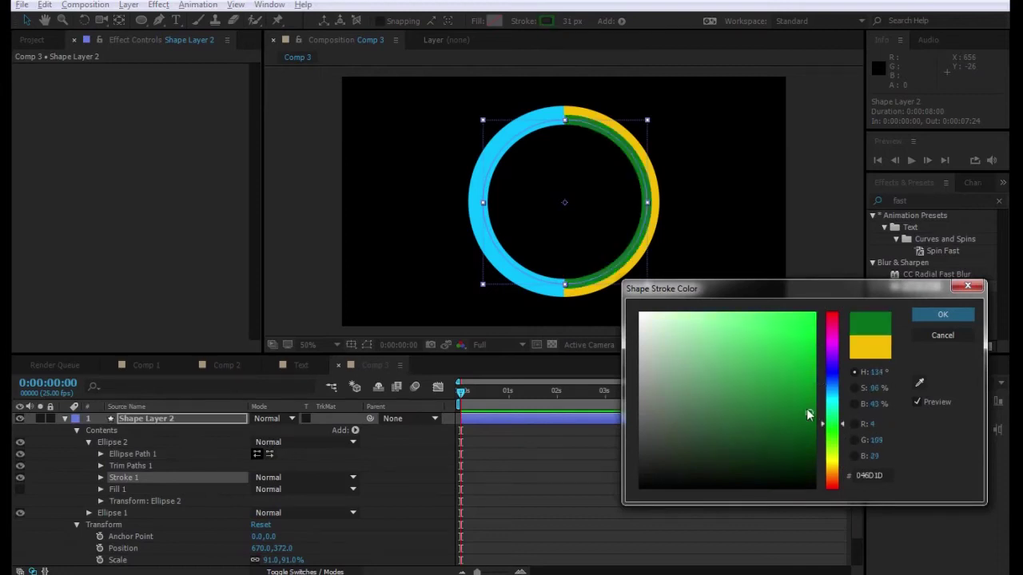
key(Return)
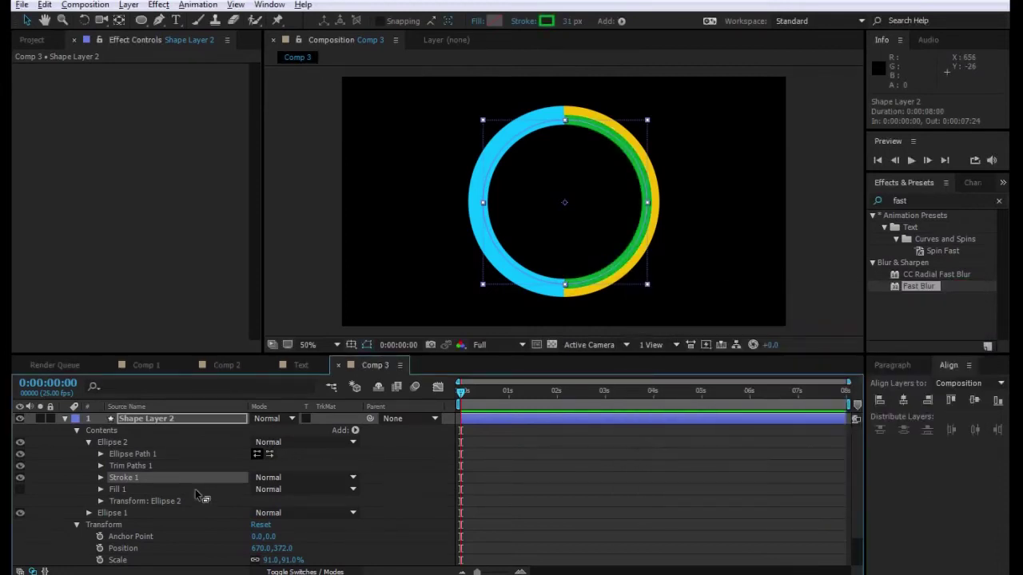
- Recolour Shape Layer 2's Ellipse 1 stroke from blue to red
click(111, 444)
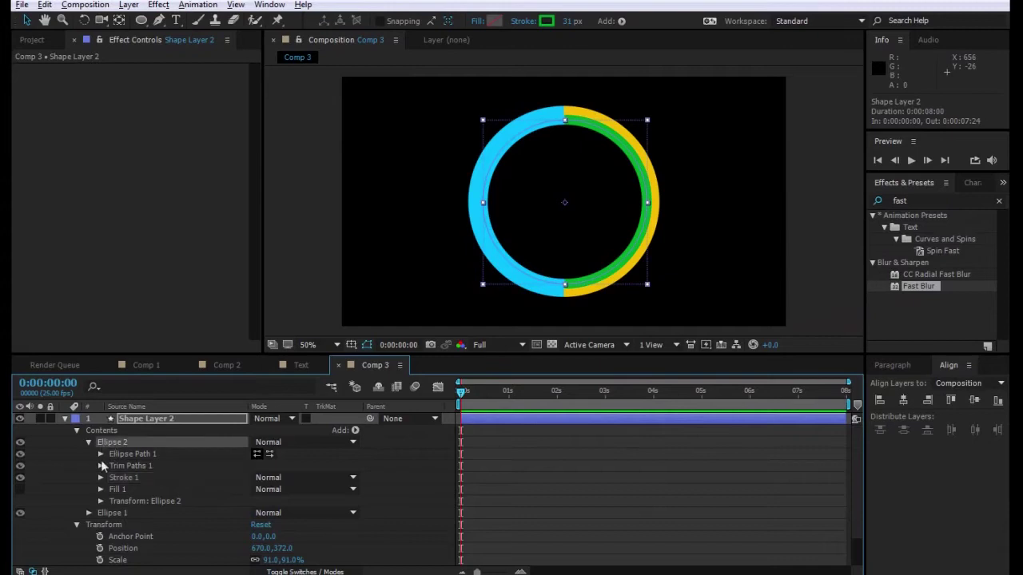
click(110, 514)
click(545, 21)
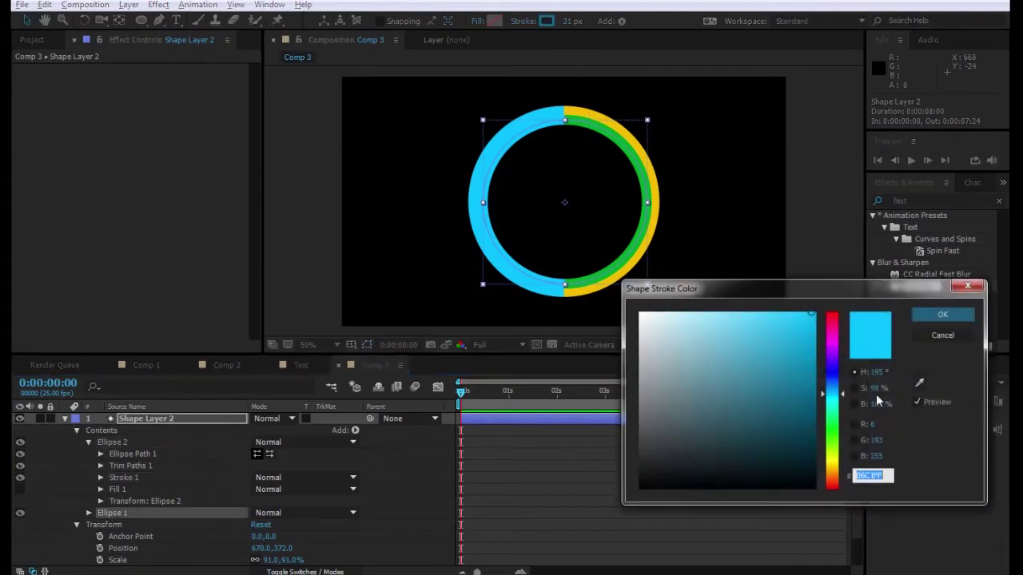
drag(833, 477, 838, 484)
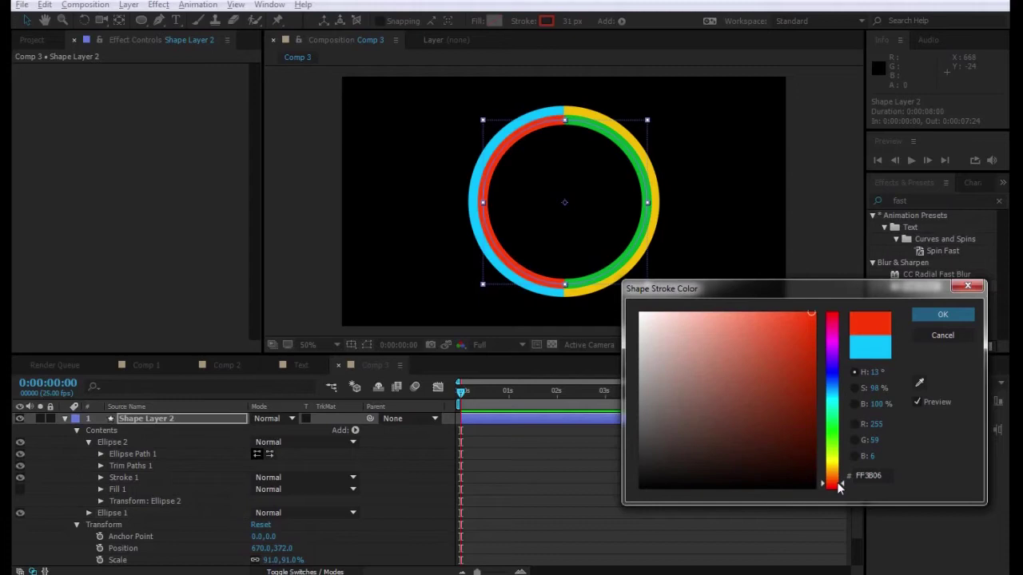
click(943, 314)
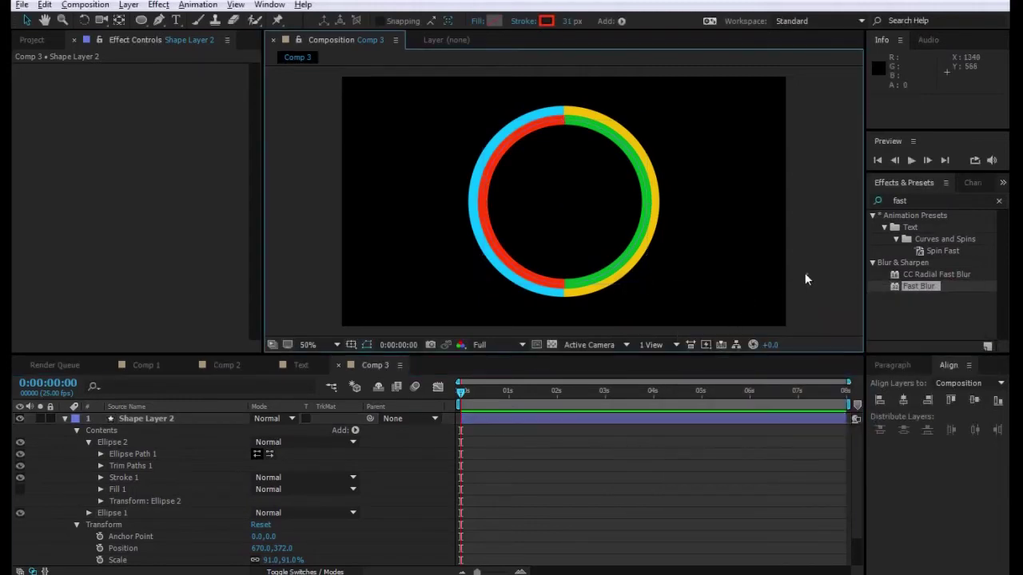
click(147, 456)
click(141, 466)
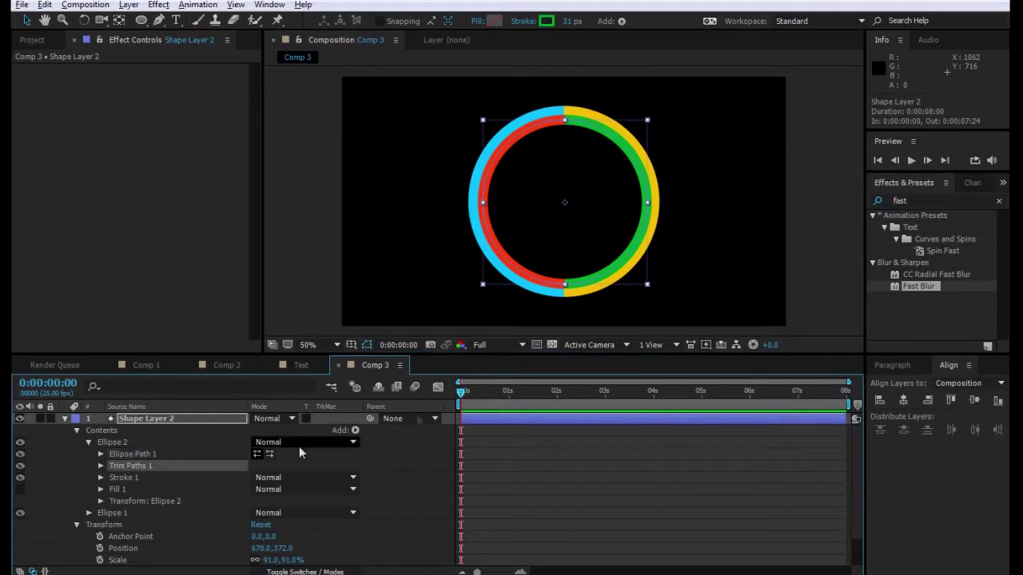
click(796, 265)
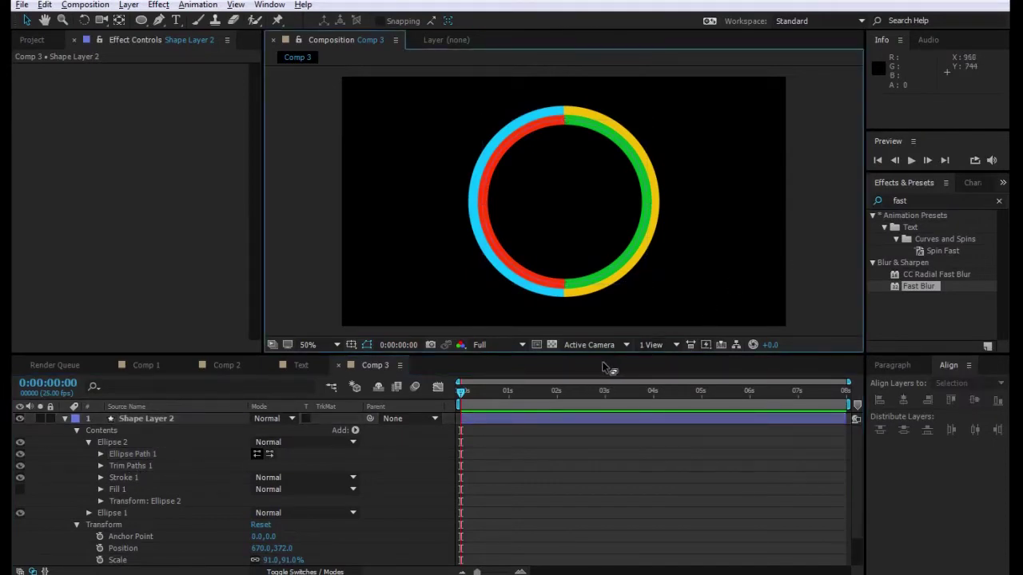
click(143, 422)
key(ctrl+a)
- Duplicate Shape Layer 2 as Shape Layer 3 and scale it down to 77%
click(144, 418)
click(65, 430)
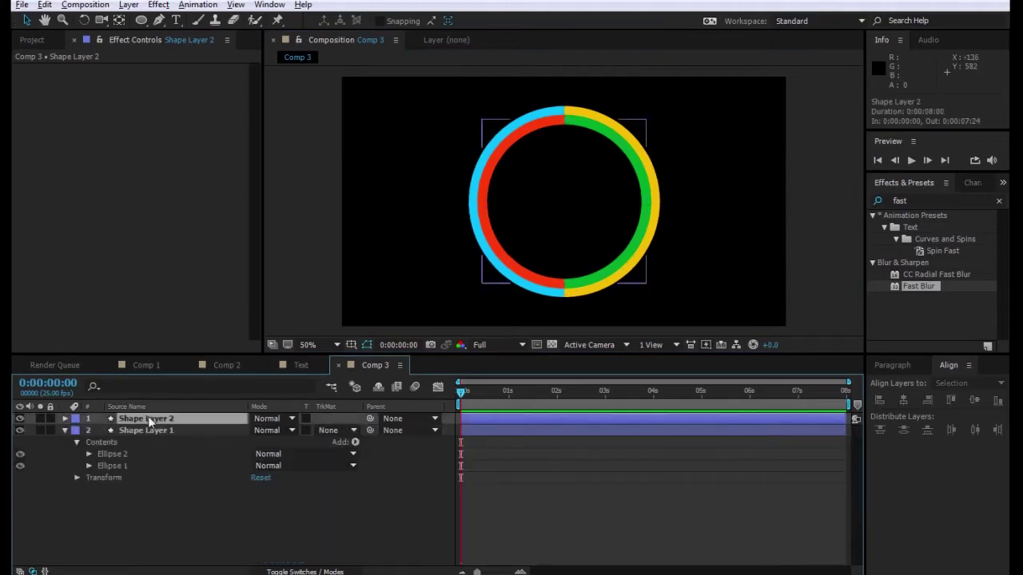
click(45, 5)
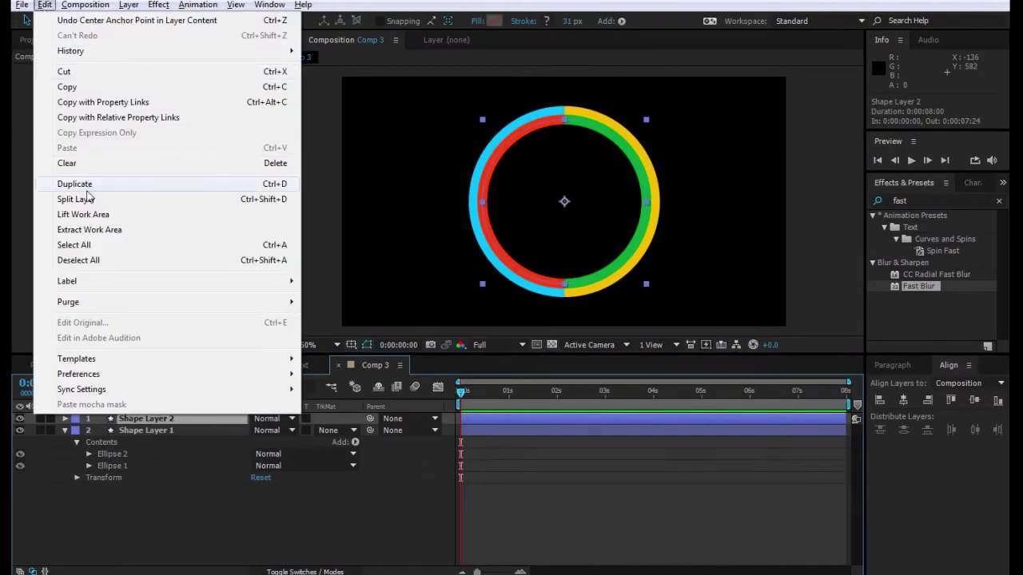
click(88, 189)
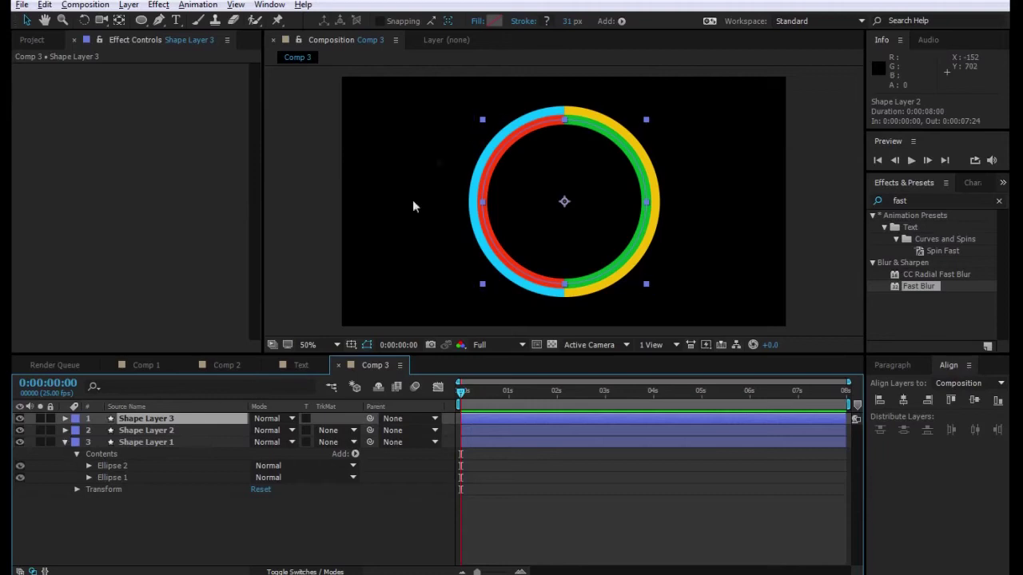
key(s)
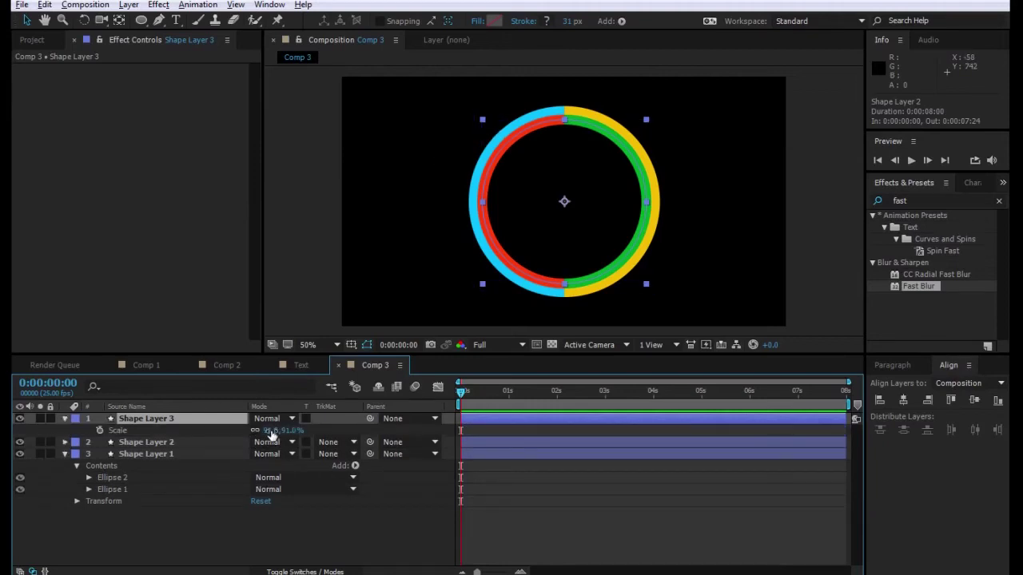
drag(272, 434, 96, 433)
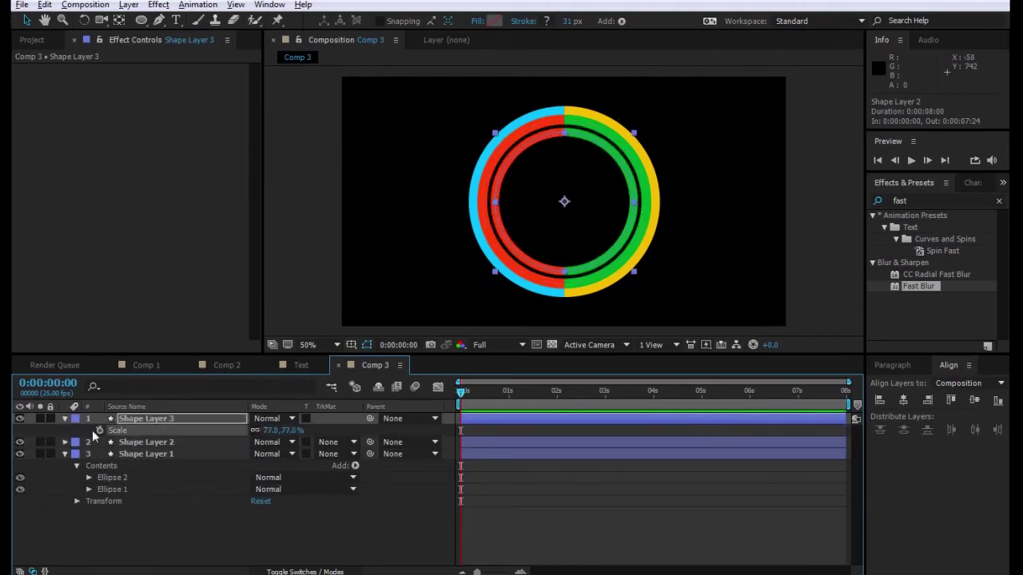
- Delete the green Ellipse 2 group from Shape Layer 3, keeping only the red half
click(65, 418)
click(64, 419)
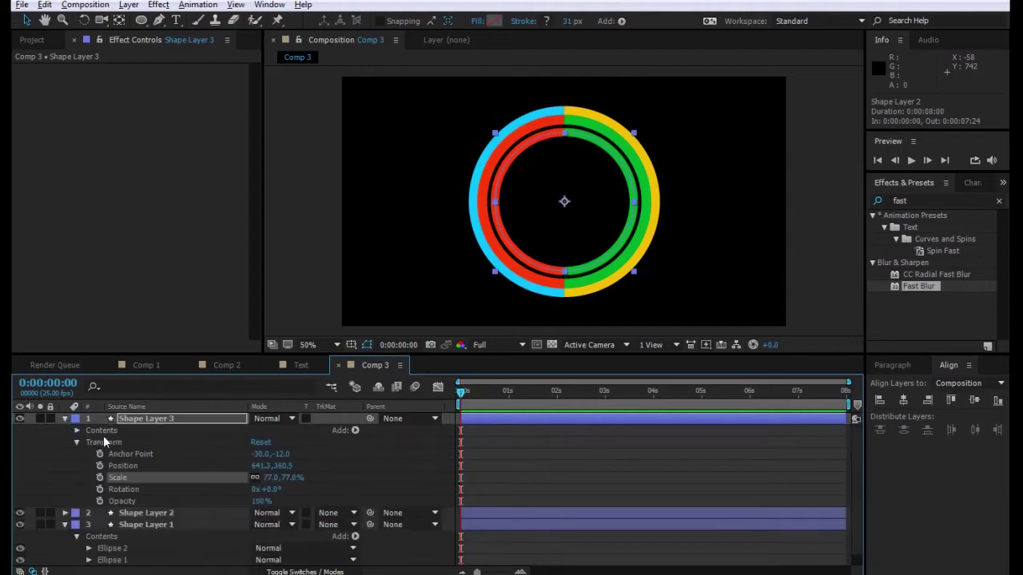
click(77, 440)
click(76, 430)
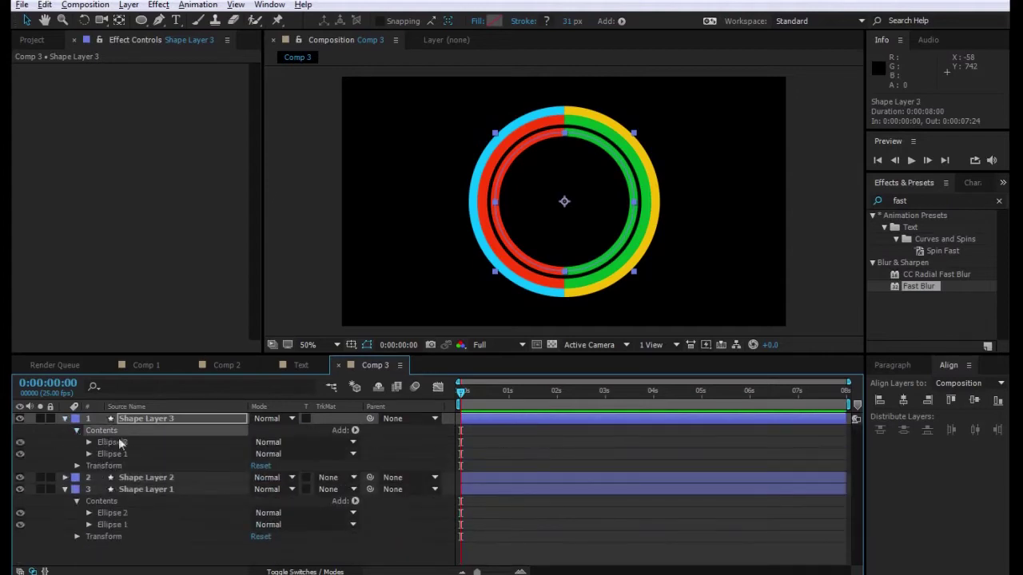
click(120, 442)
key(Delete)
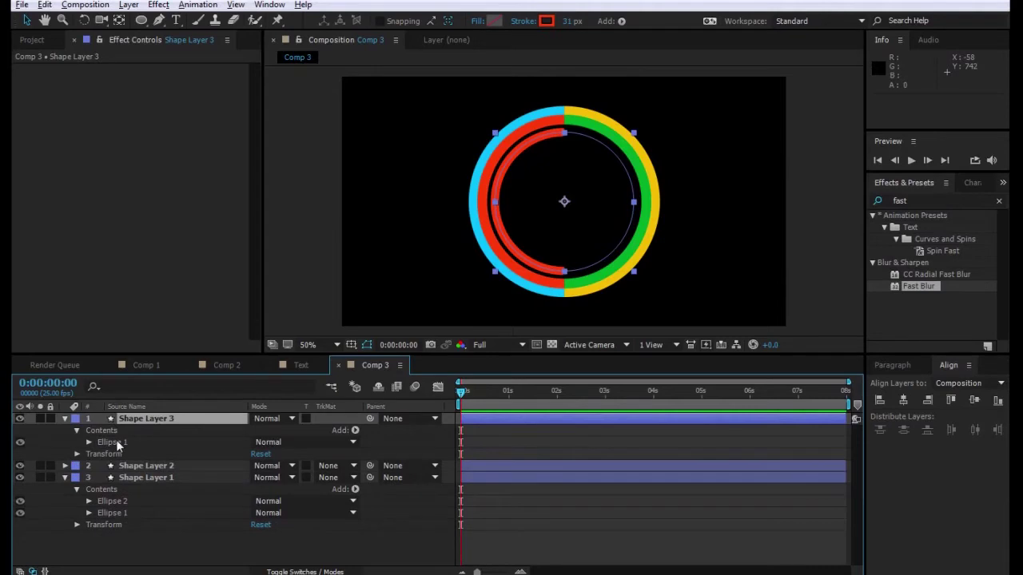
- Add dashes to Ellipse 1's red stroke in Shape Layer 3
click(117, 444)
click(89, 442)
click(131, 478)
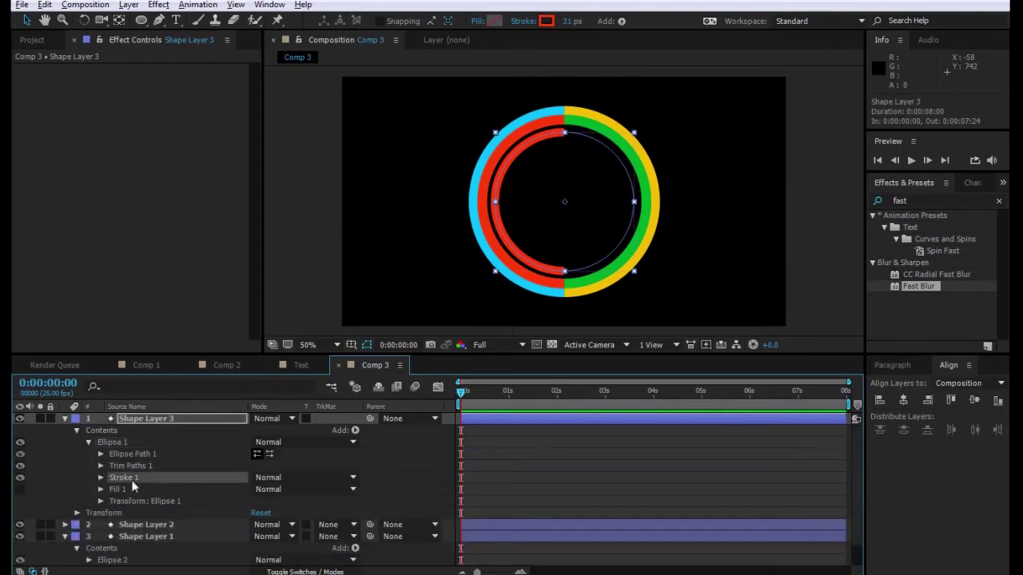
click(101, 477)
scroll(183, 533, down, 3)
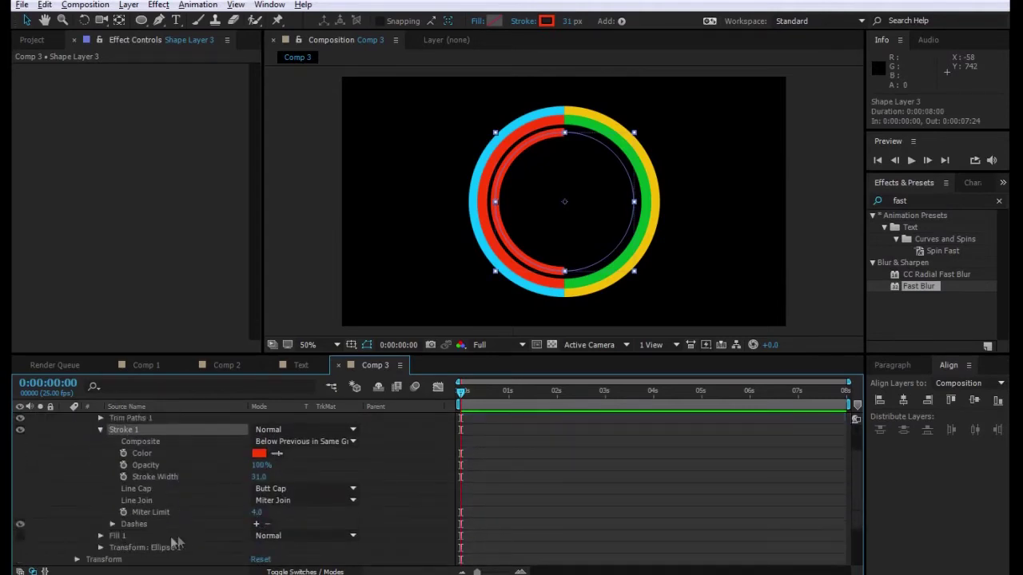
click(256, 524)
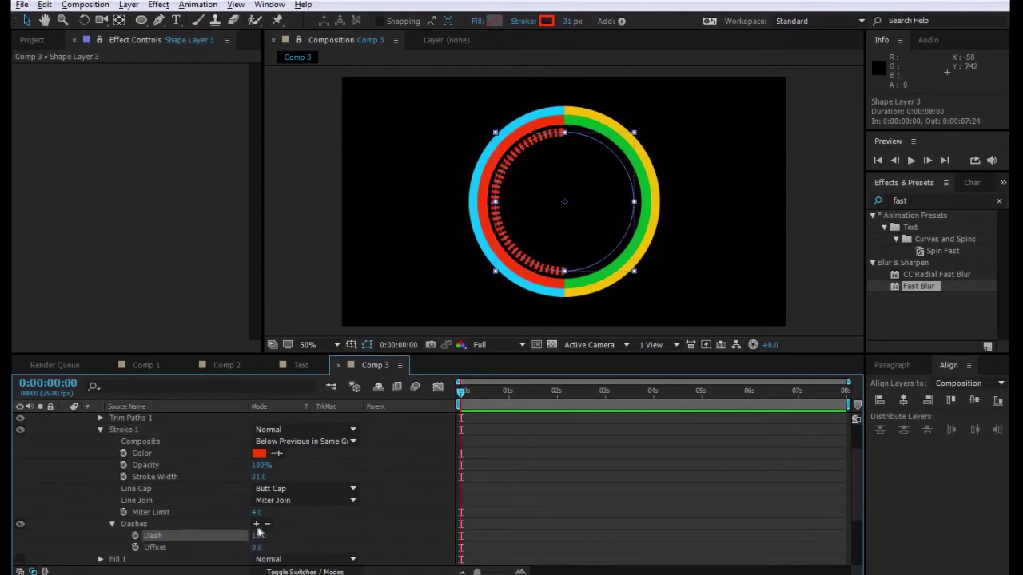
scroll(239, 527, down, 3)
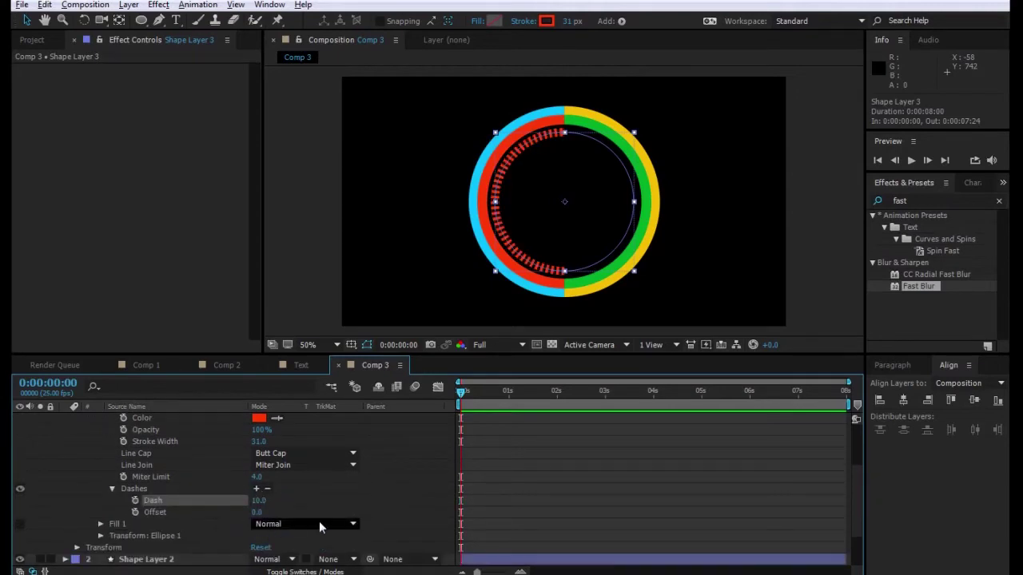
scroll(183, 531, up, 3)
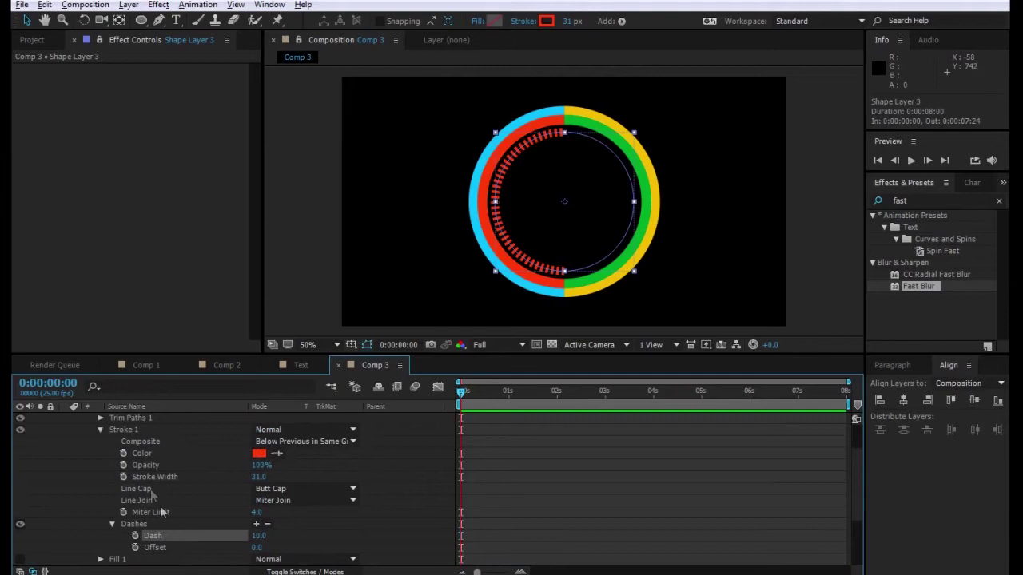
- Set Shape Layer 3's Trim Paths Start to 32%, leaving a gap in the dashed ring
click(131, 420)
click(101, 418)
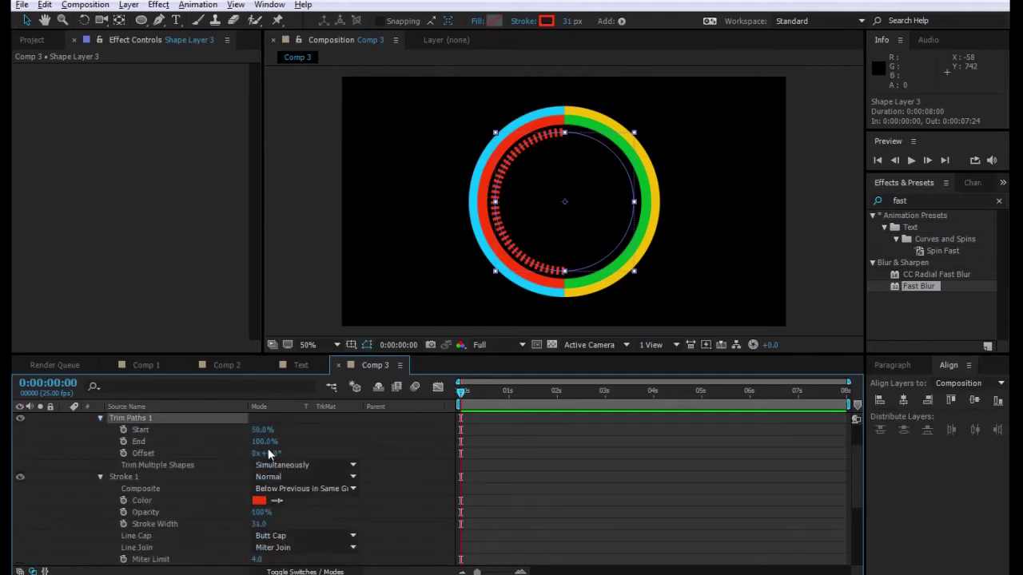
drag(263, 433, 241, 428)
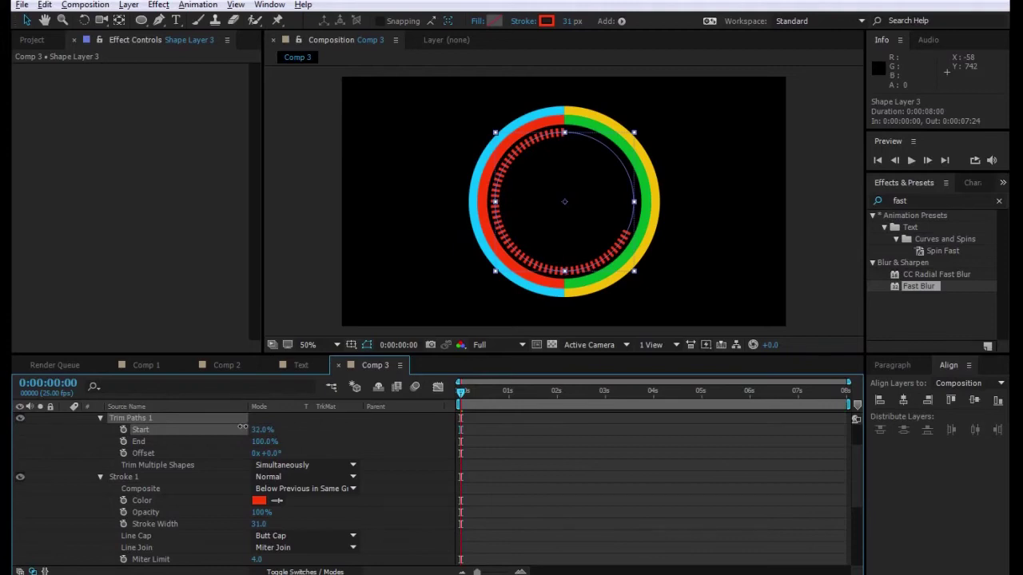
click(84, 20)
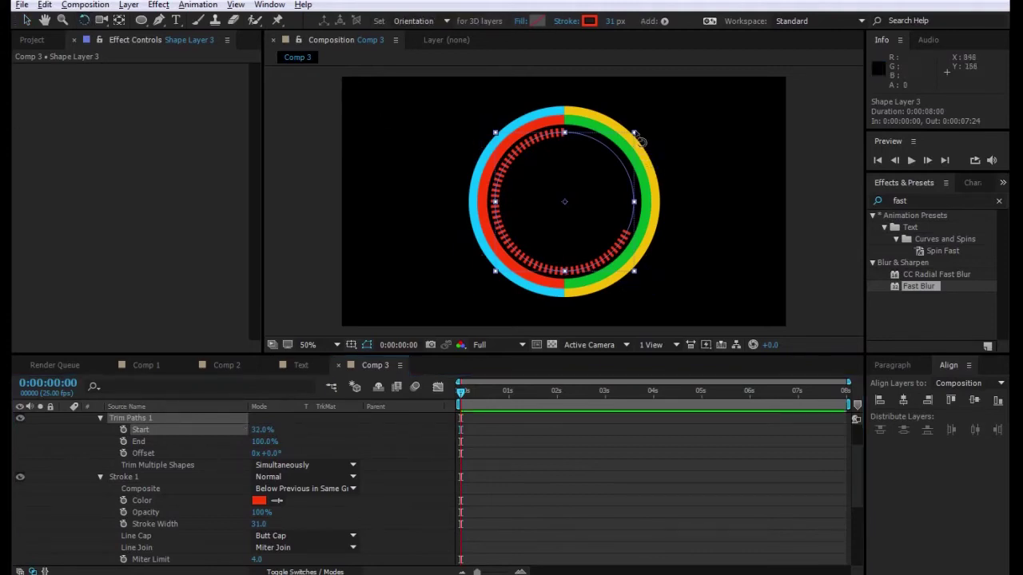
- Rotate Shape Layer 3 so the ring's gap faces the bottom, keeping trim Start at 32%
mouse_move(640, 141)
mouse_down()
mouse_move(607, 299)
mouse_move(596, 304)
mouse_up()
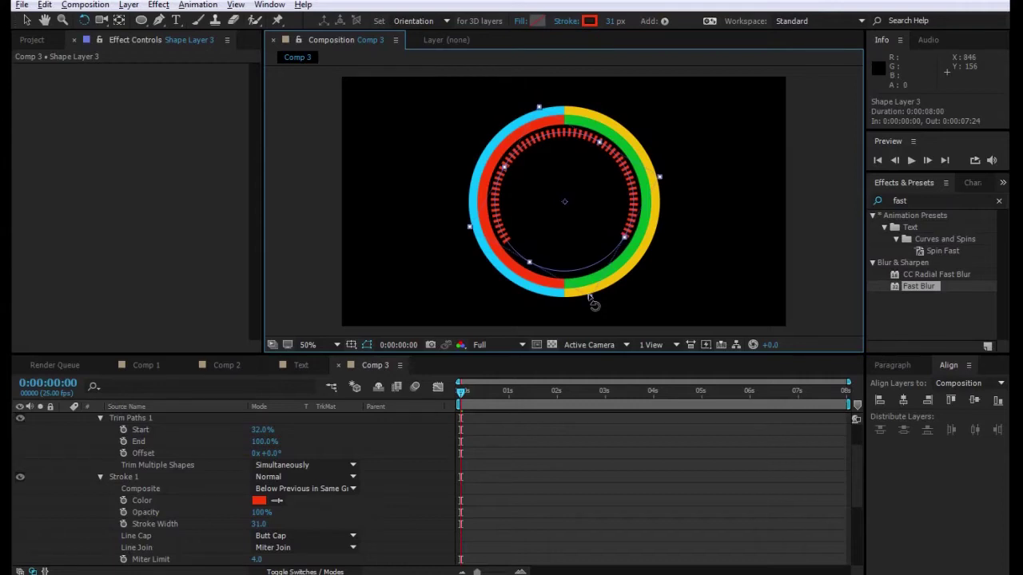
drag(261, 433, 264, 430)
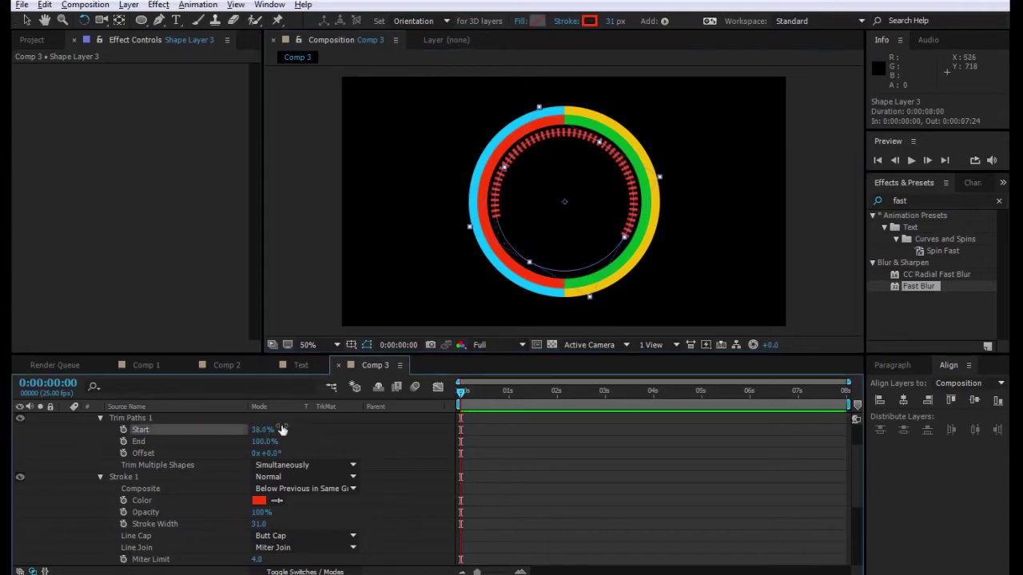
key(ctrl+z)
click(26, 20)
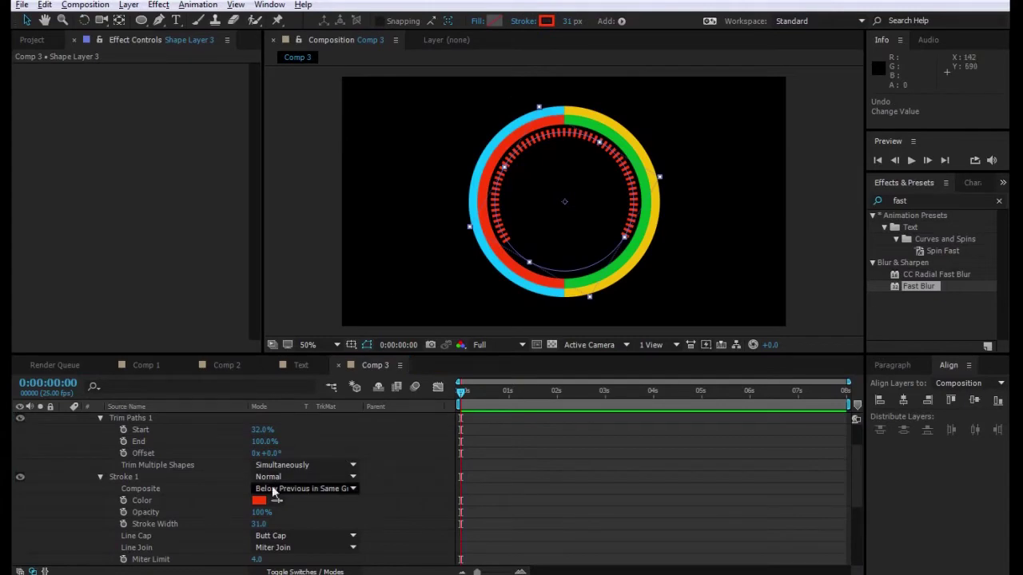
click(257, 432)
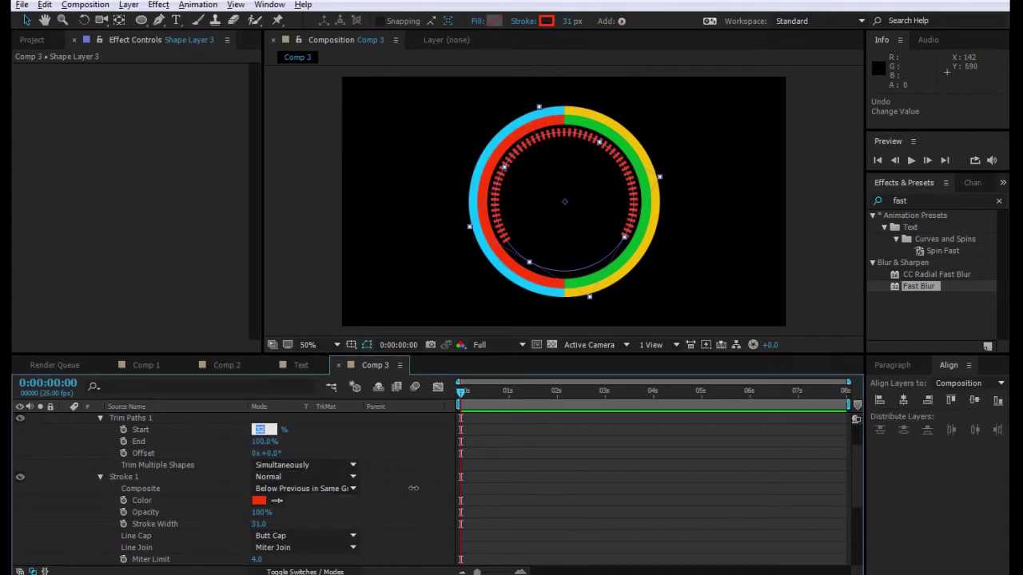
key(Return)
- Give Stroke 1 a width of 42 and Dash 7 for thick, dense red ticks
scroll(110, 474, up, 2)
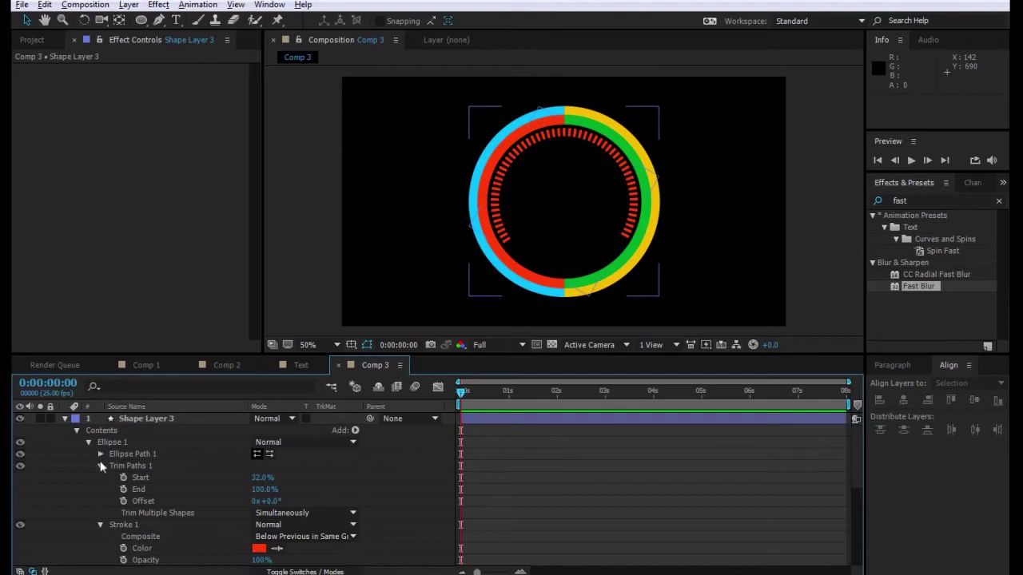
click(100, 466)
click(127, 477)
drag(257, 527, 331, 521)
scroll(391, 507, down, 3)
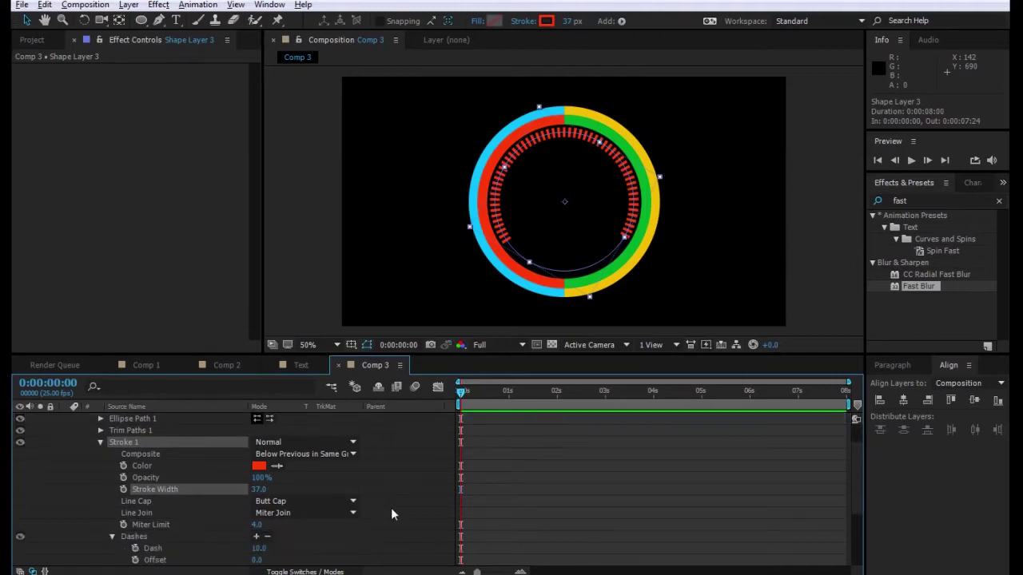
scroll(391, 507, down, 3)
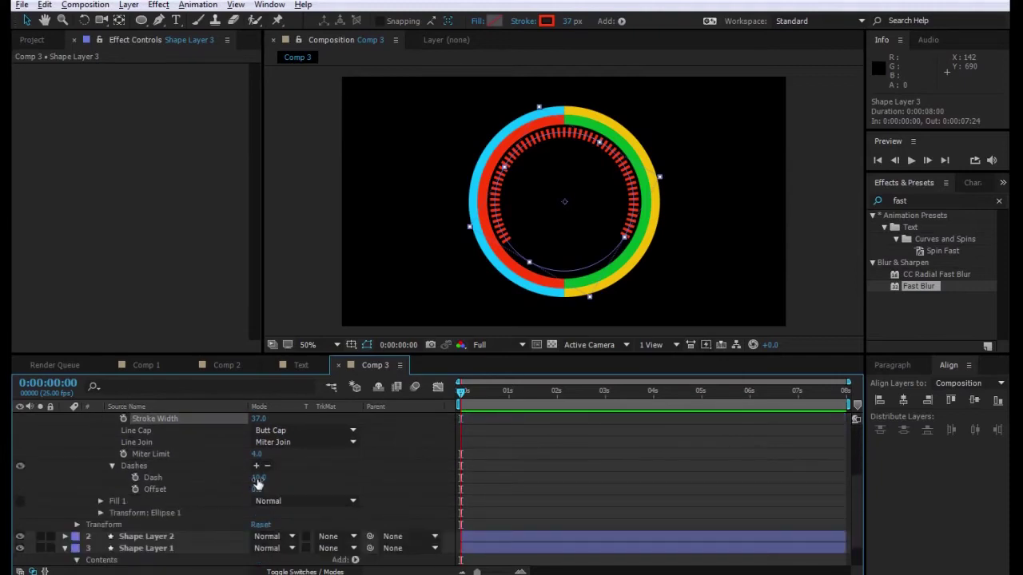
drag(256, 477, 255, 477)
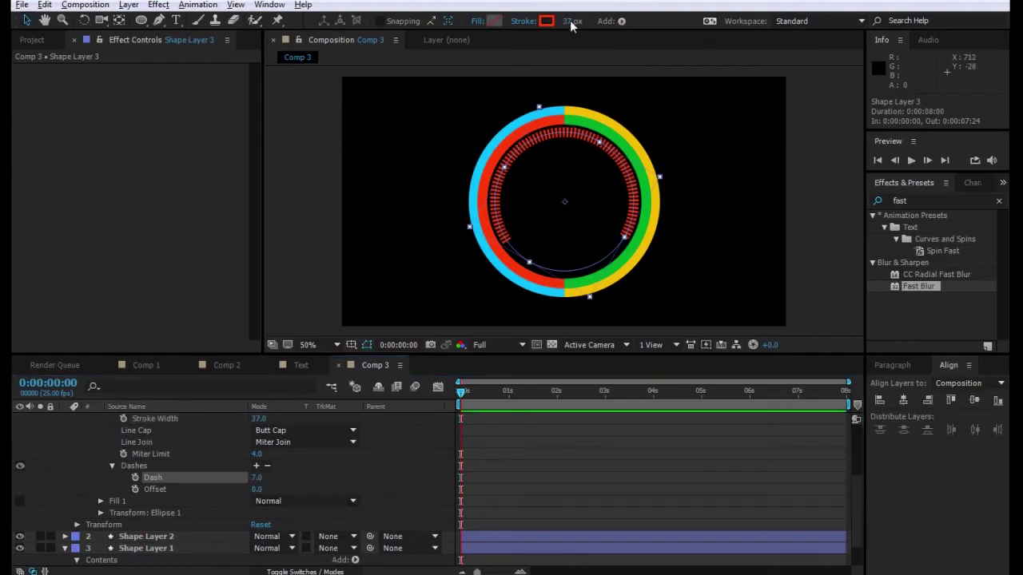
drag(572, 25, 565, 21)
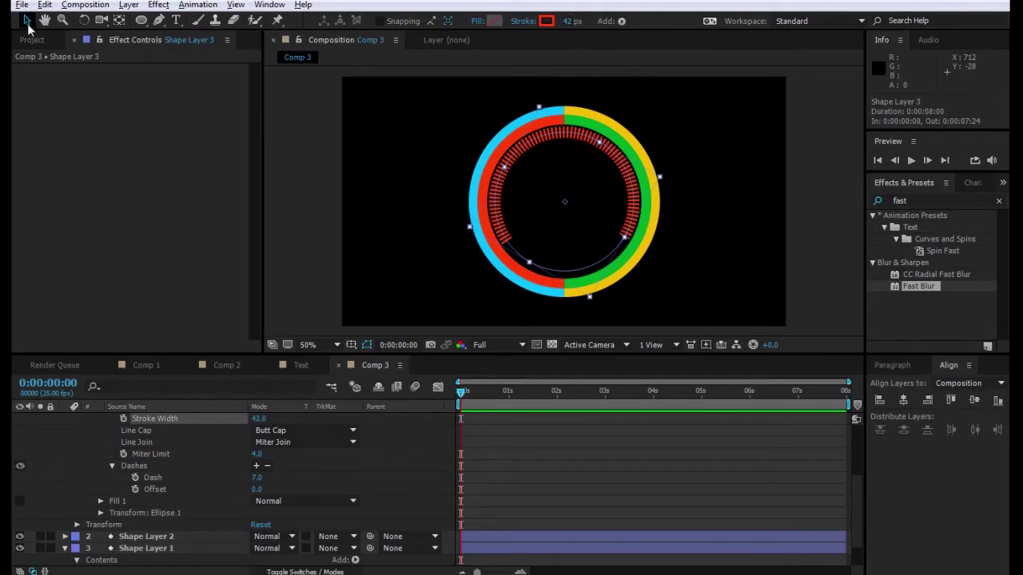
click(797, 208)
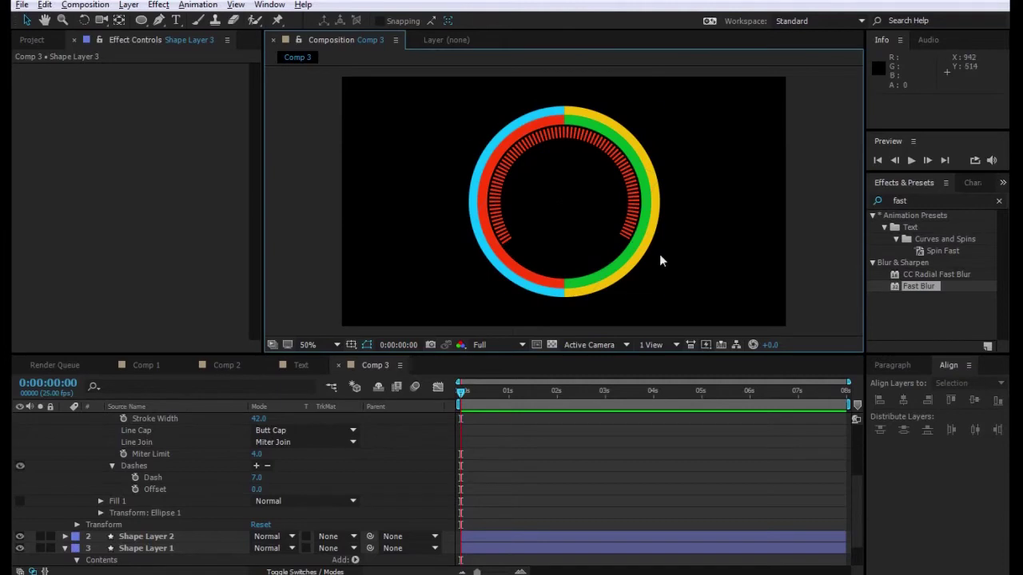
- Duplicate the tick ring Shape Layer 3 to create Shape Layer 4
key(ctrl+a)
click(128, 429)
click(65, 419)
click(122, 420)
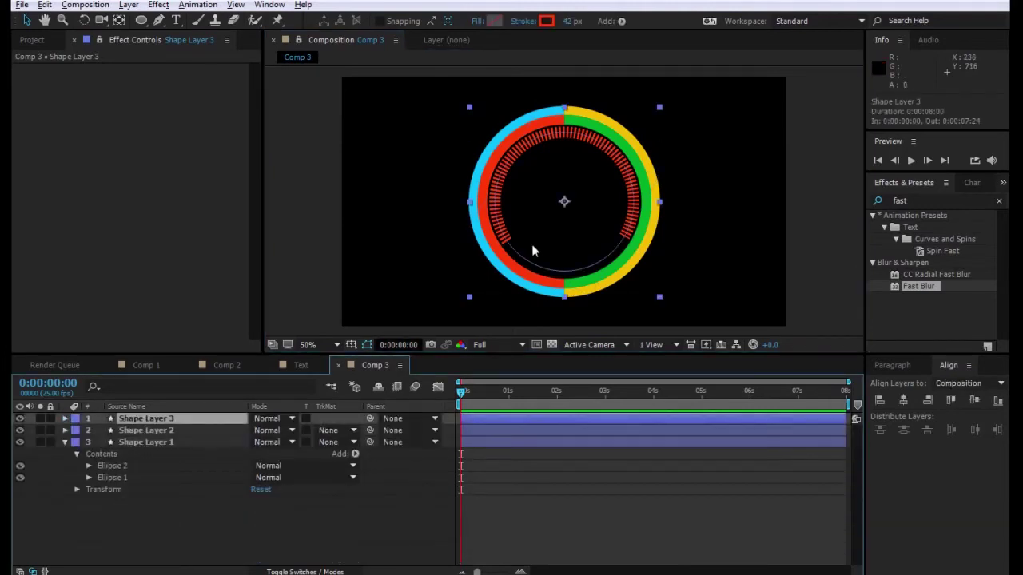
click(45, 5)
click(118, 185)
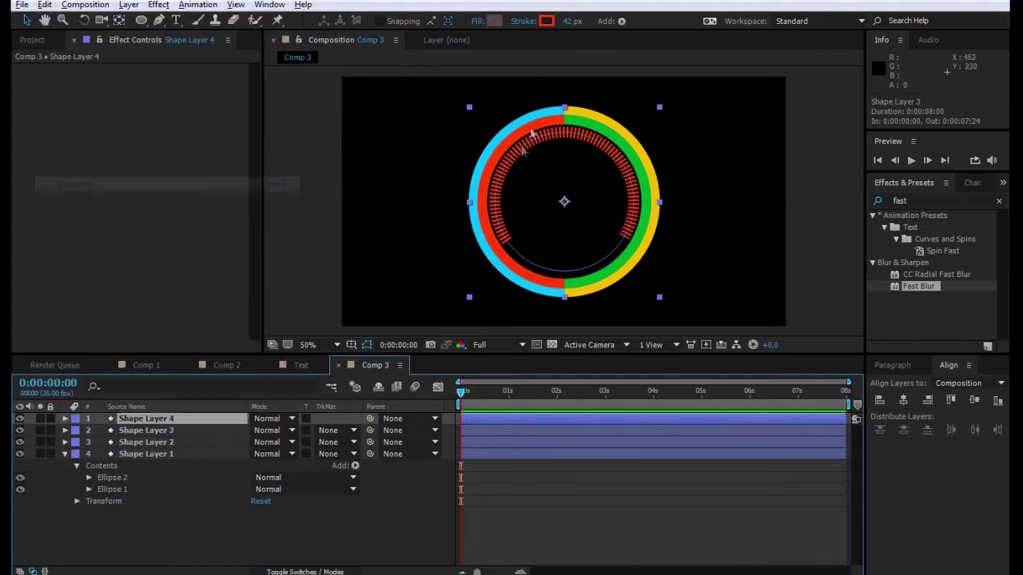
- Trial-scale both tick rings inward to about 50% and 74%, undoing the last change
drag(469, 106, 495, 134)
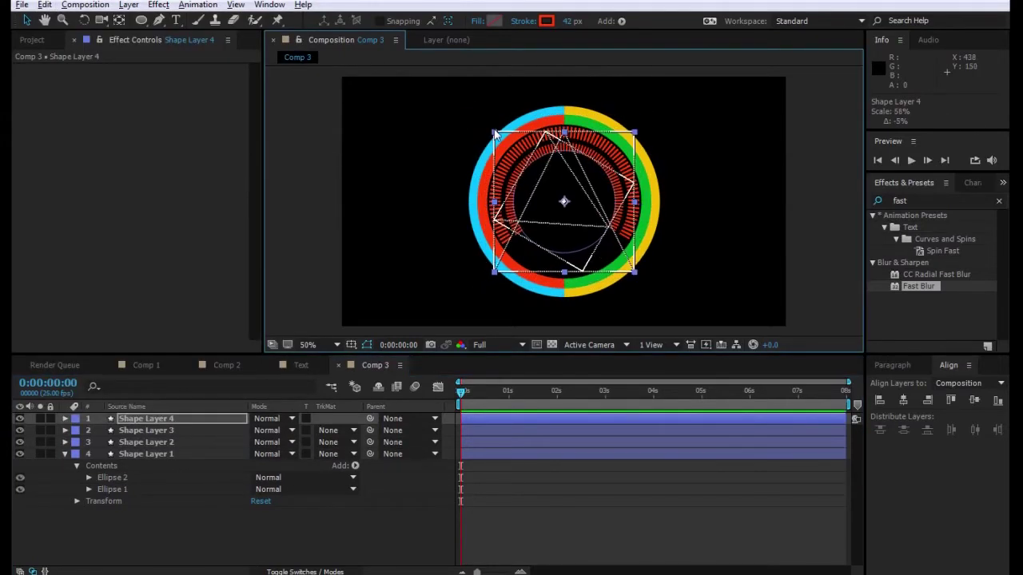
click(160, 430)
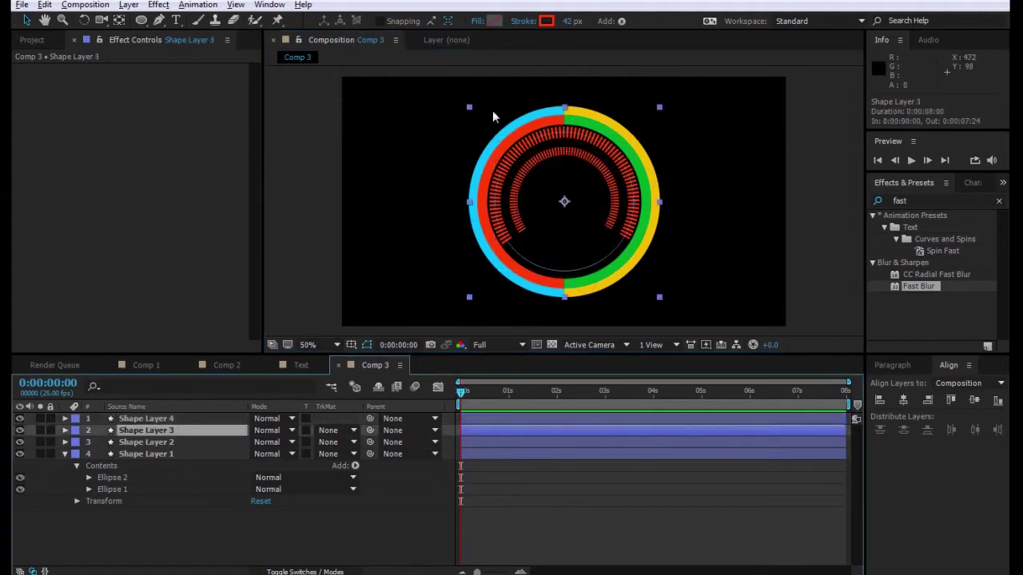
drag(469, 111, 473, 114)
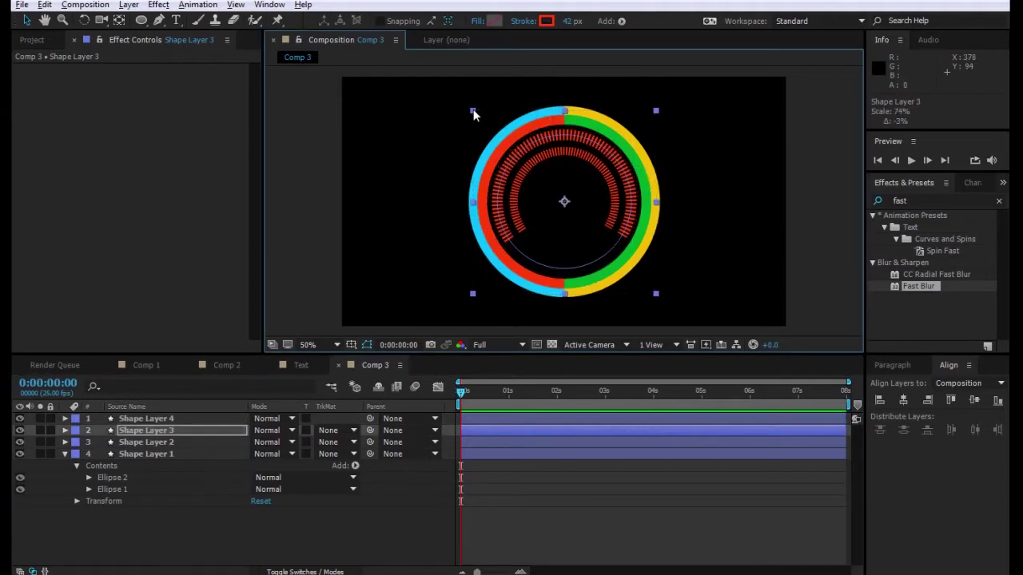
click(572, 21)
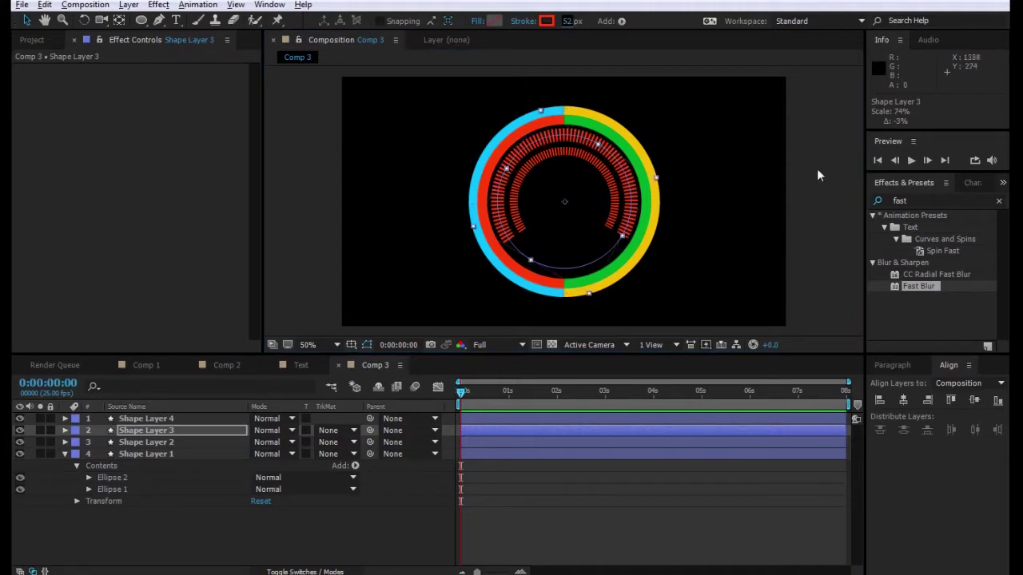
click(680, 215)
click(163, 432)
click(169, 419)
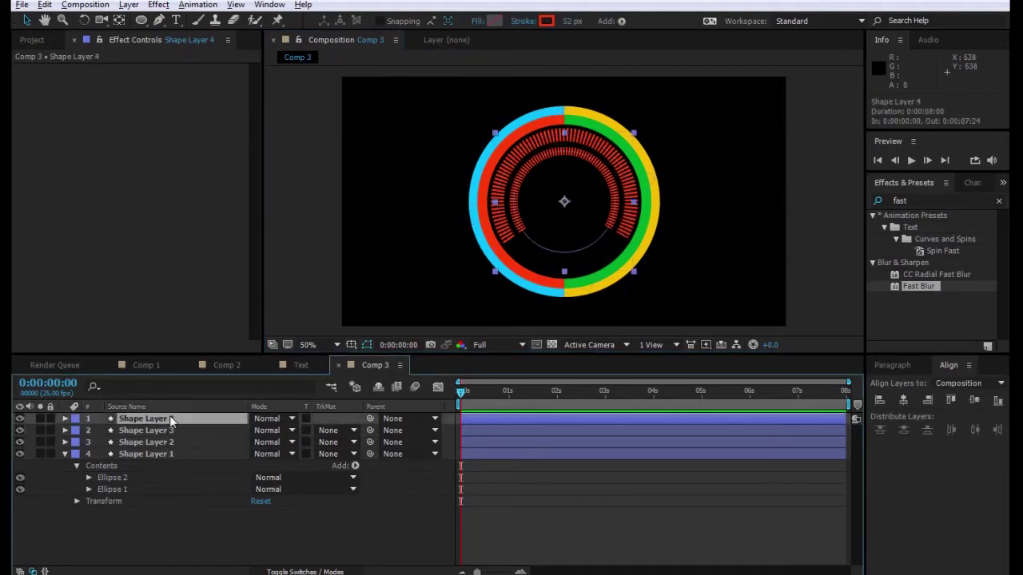
drag(636, 137, 628, 144)
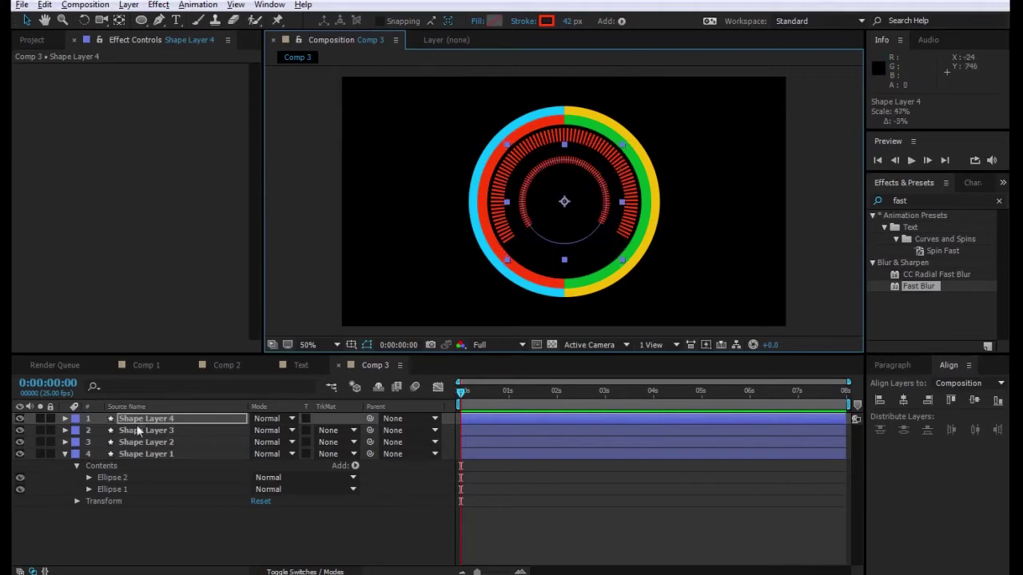
click(644, 168)
mouse_move(655, 112)
mouse_down()
mouse_move(634, 134)
mouse_move(640, 126)
mouse_up()
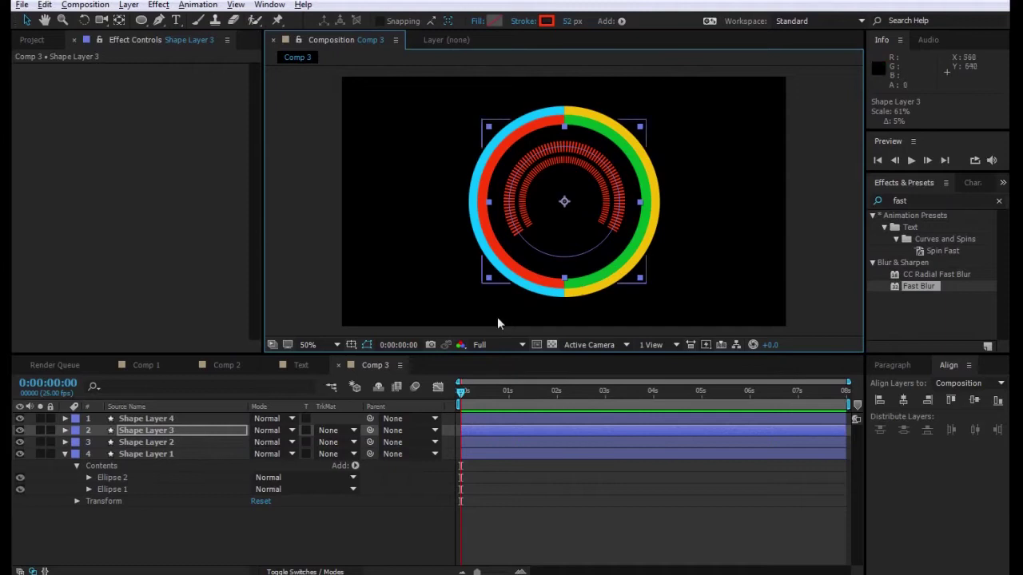
key(ctrl+z)
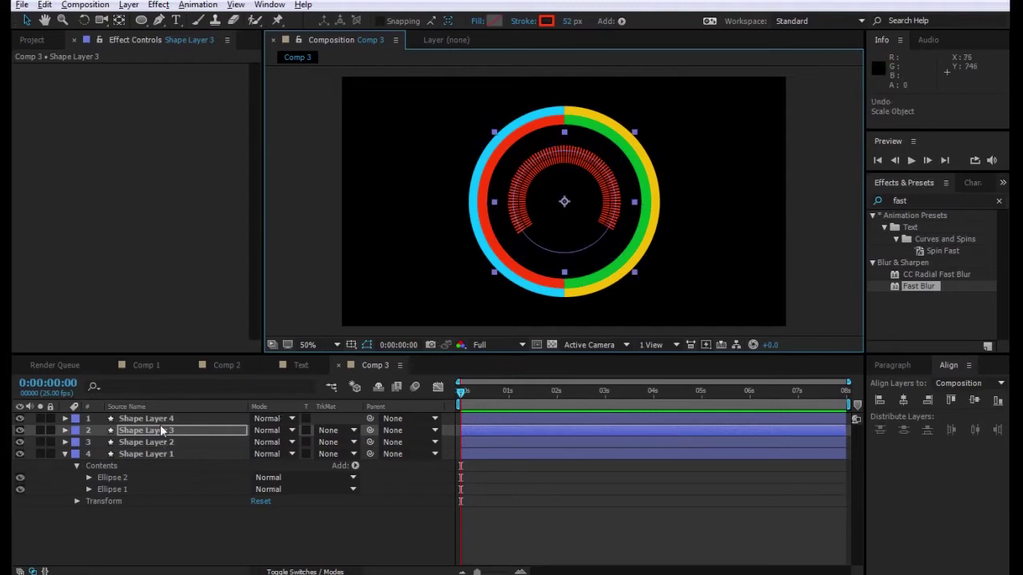
- Scale Shape Layer 4 to 38% and Shape Layer 3 to 57% as nested arcs
click(160, 418)
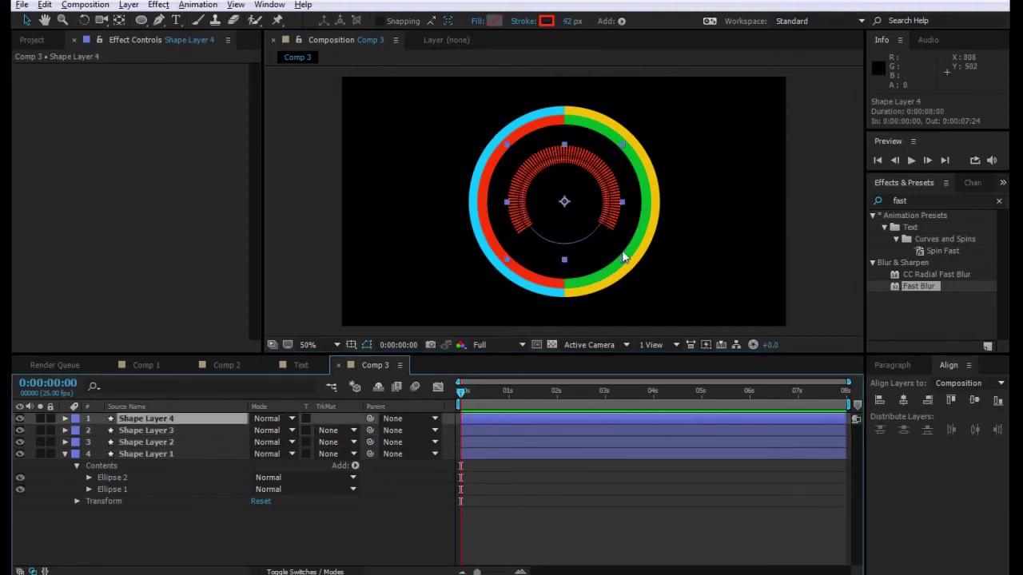
drag(623, 258, 612, 253)
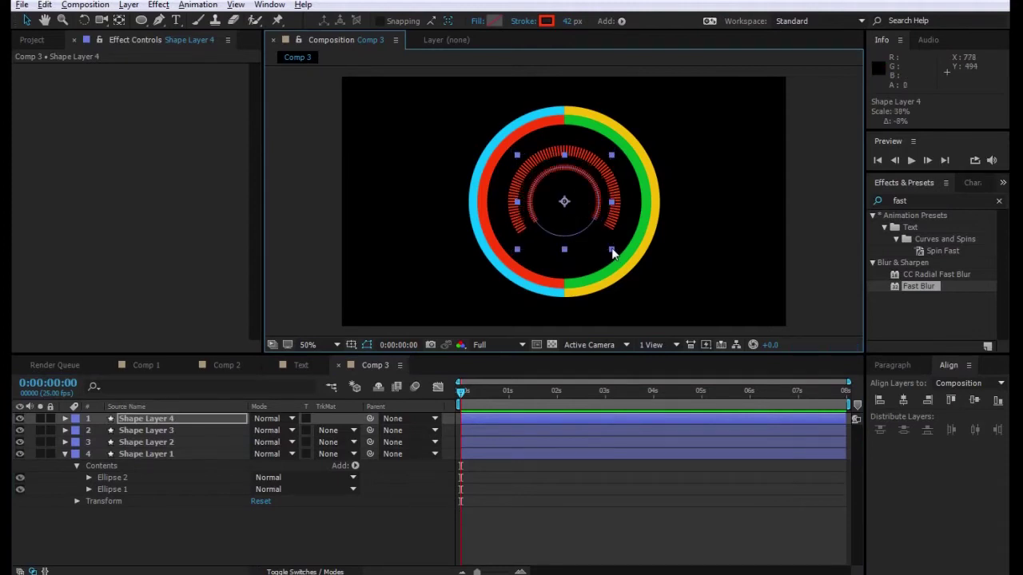
click(627, 272)
drag(640, 274, 633, 270)
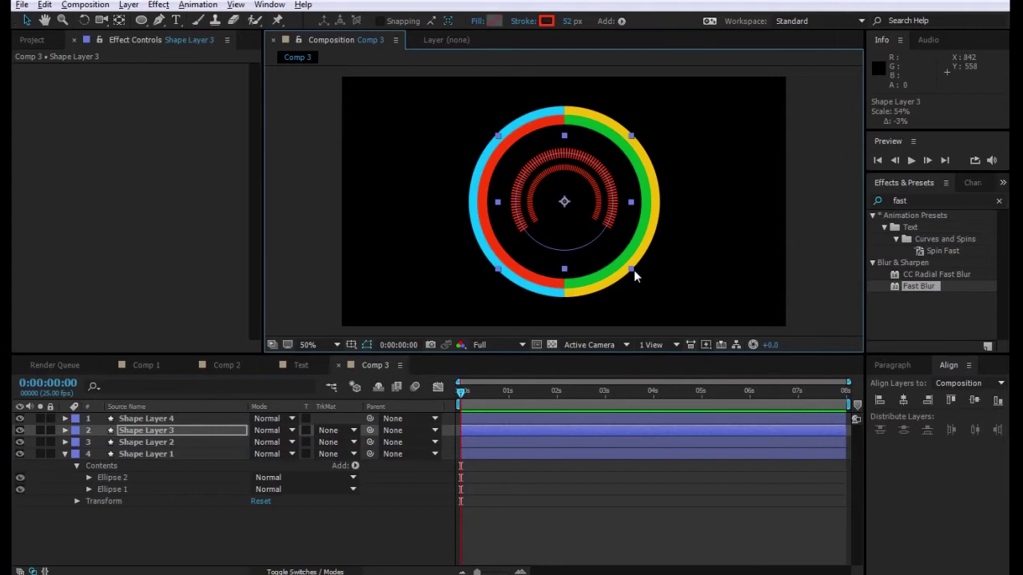
drag(632, 269, 636, 274)
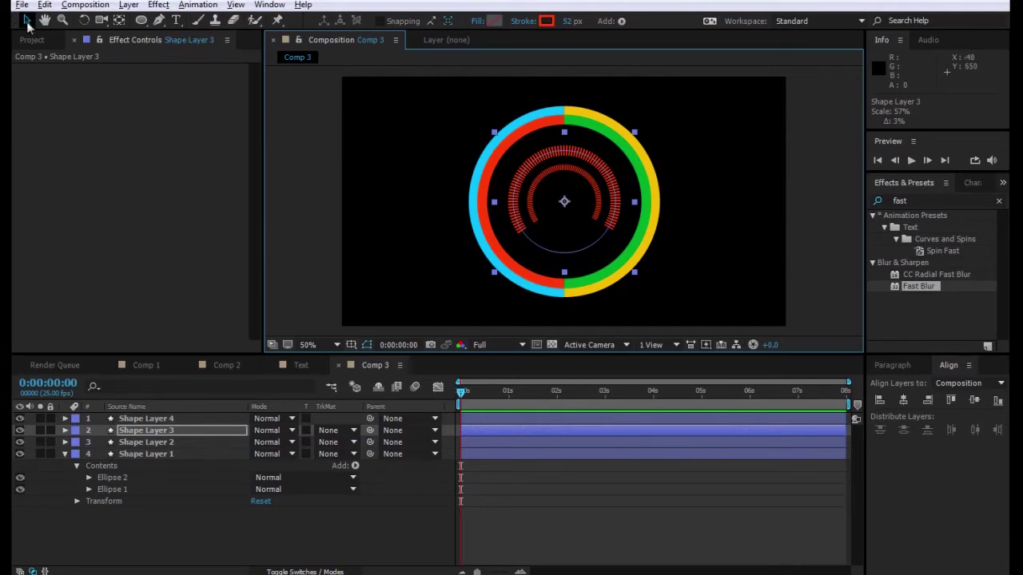
click(802, 217)
- Type a '0' speed label beside the ticks and move a duplicate up along the arc
click(176, 20)
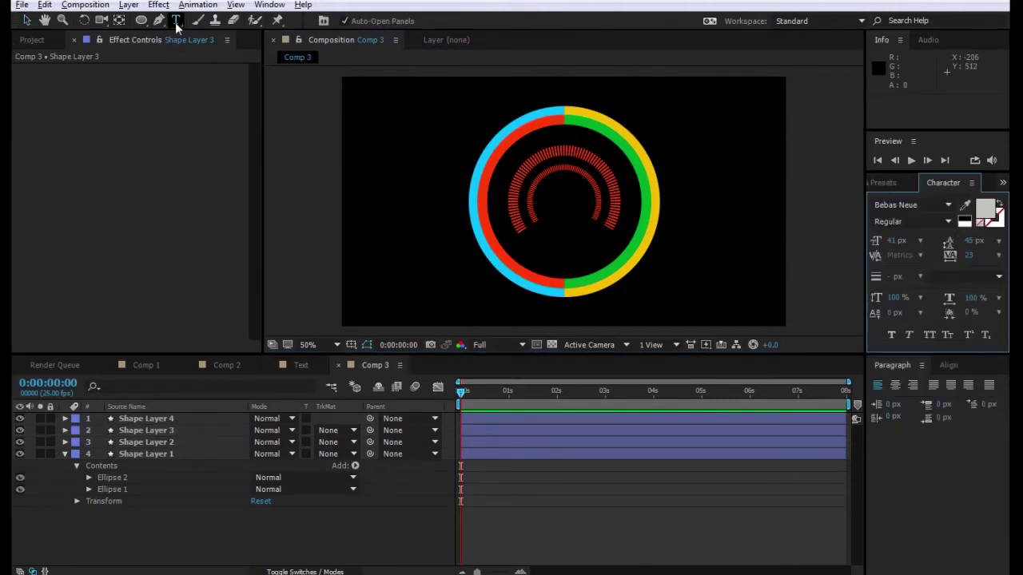
click(502, 226)
text(0)
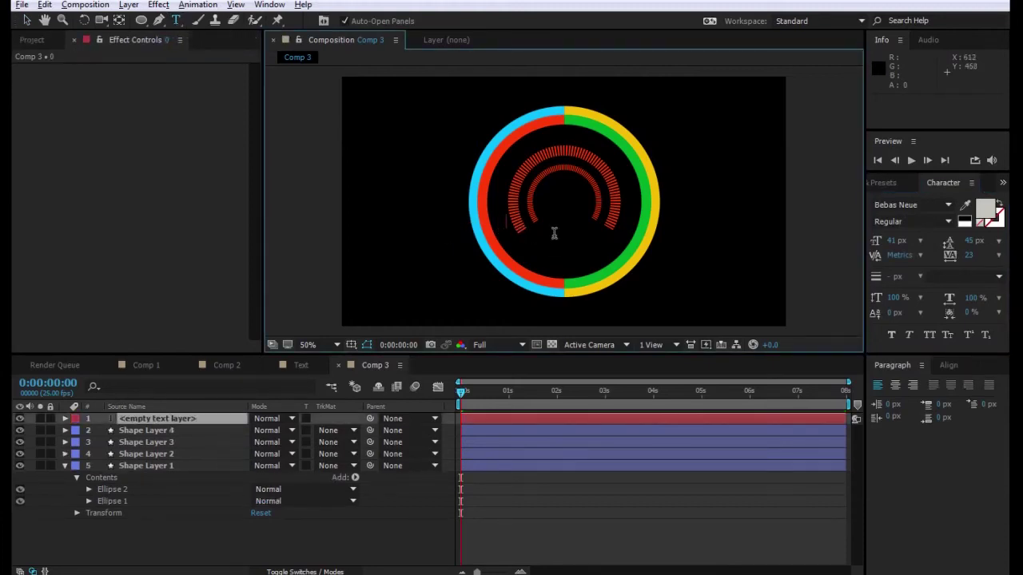
scroll(351, 230, up, 2)
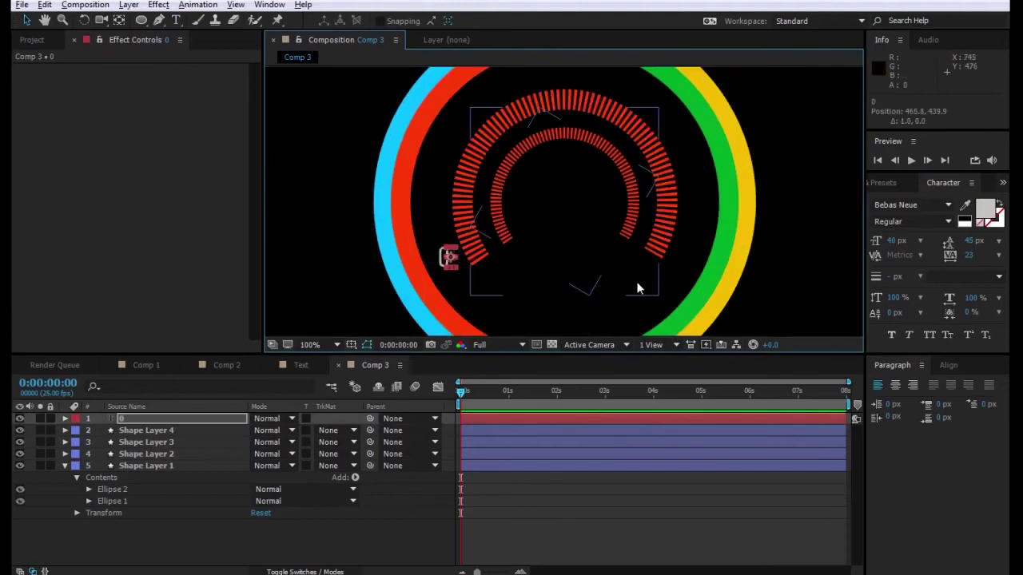
key(ctrl+d)
drag(478, 279, 467, 216)
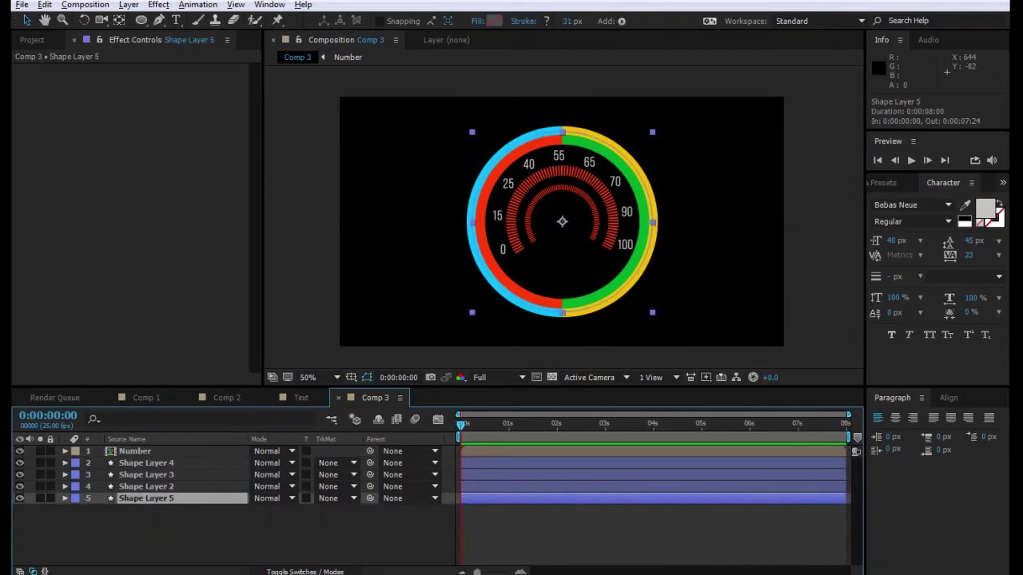
- Duplicate the ring as Shape Layer 6 and move it below Shape Layer 5
click(45, 7)
click(103, 183)
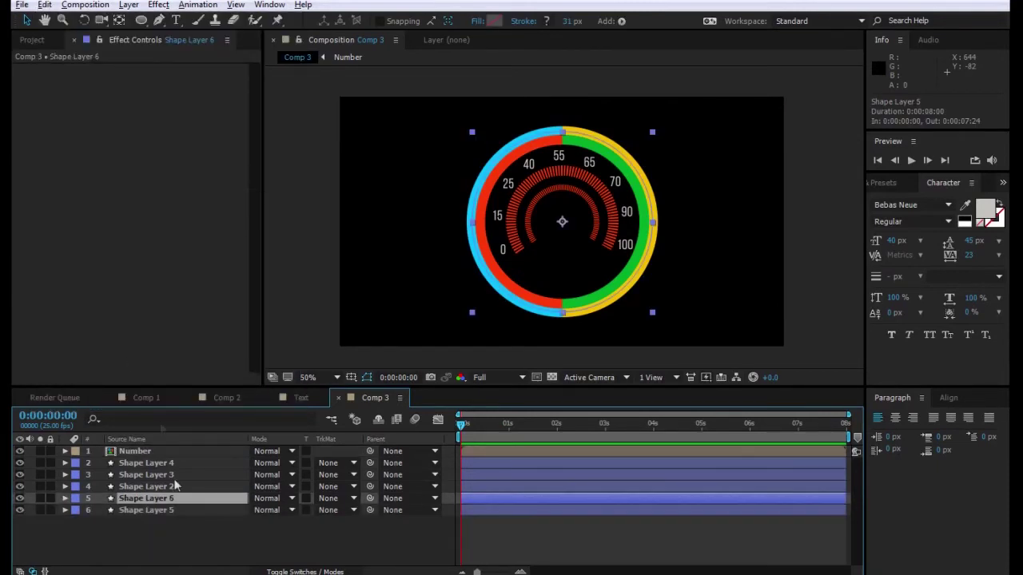
click(65, 499)
click(76, 510)
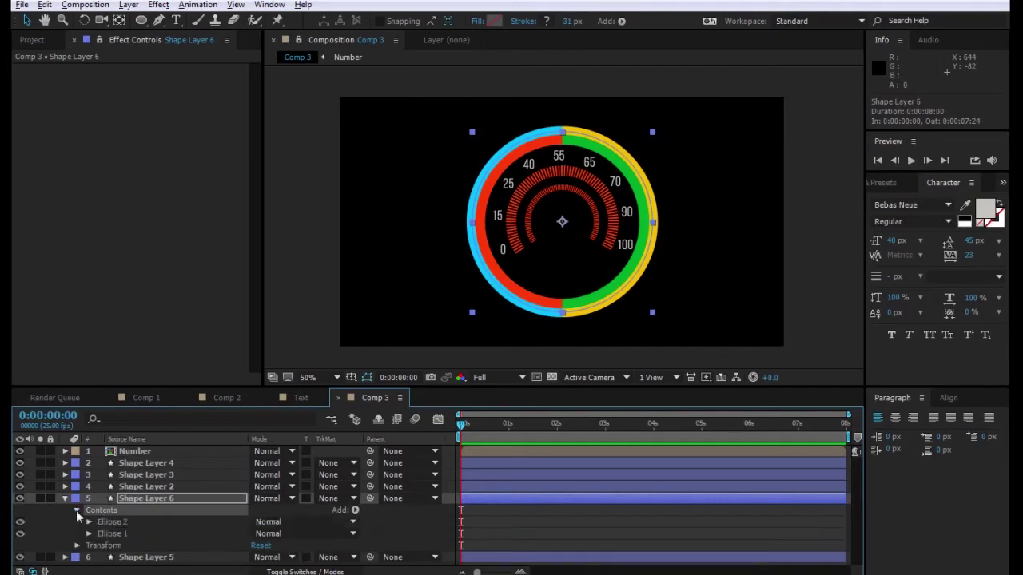
click(77, 510)
mouse_move(144, 498)
mouse_down()
mouse_move(137, 549)
mouse_move(128, 546)
mouse_up()
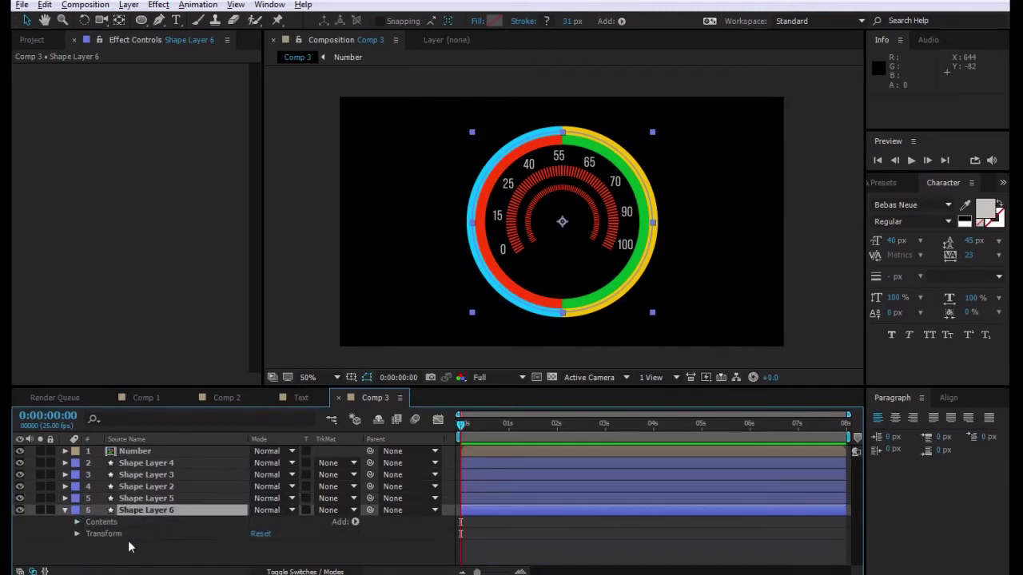
click(77, 522)
- Give Shape Layer 6's Ellipse 2 a near-black fill colour
click(112, 534)
click(493, 21)
click(647, 467)
drag(646, 466, 644, 473)
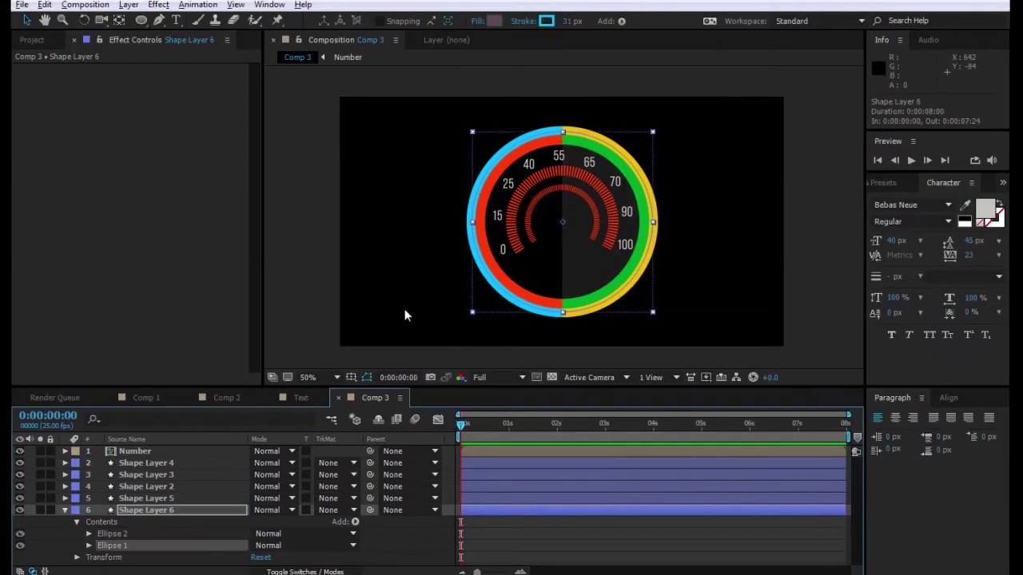
drag(644, 472, 644, 477)
click(833, 391)
drag(759, 465, 812, 469)
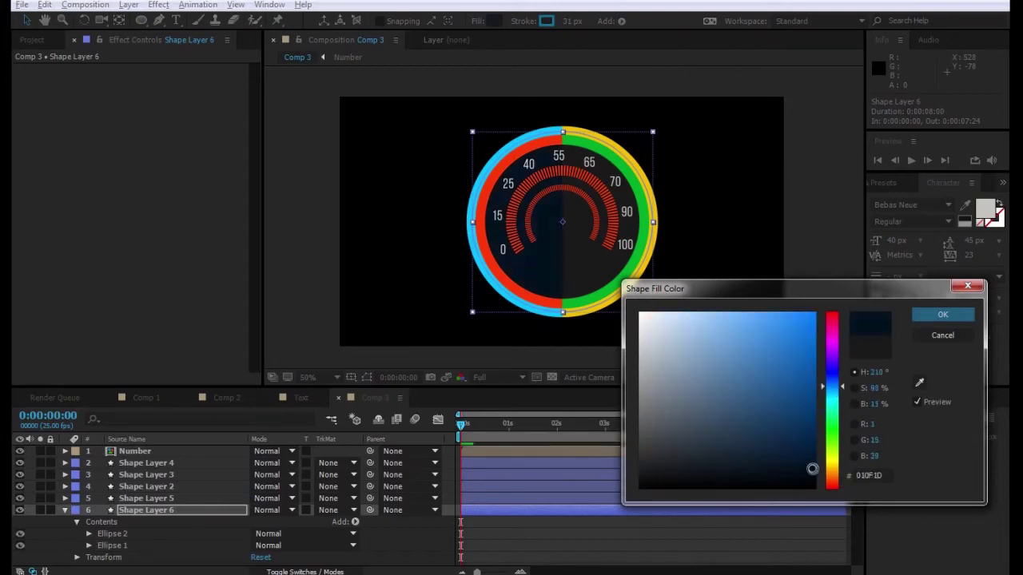
key(Return)
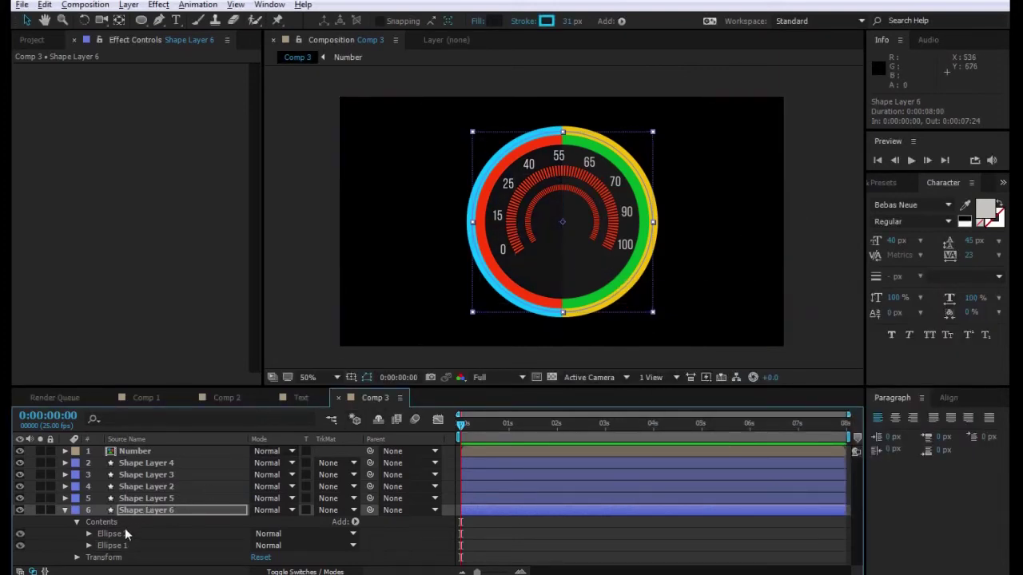
- Set Ellipse 2's fill to the dark #100F0F
click(119, 535)
click(118, 546)
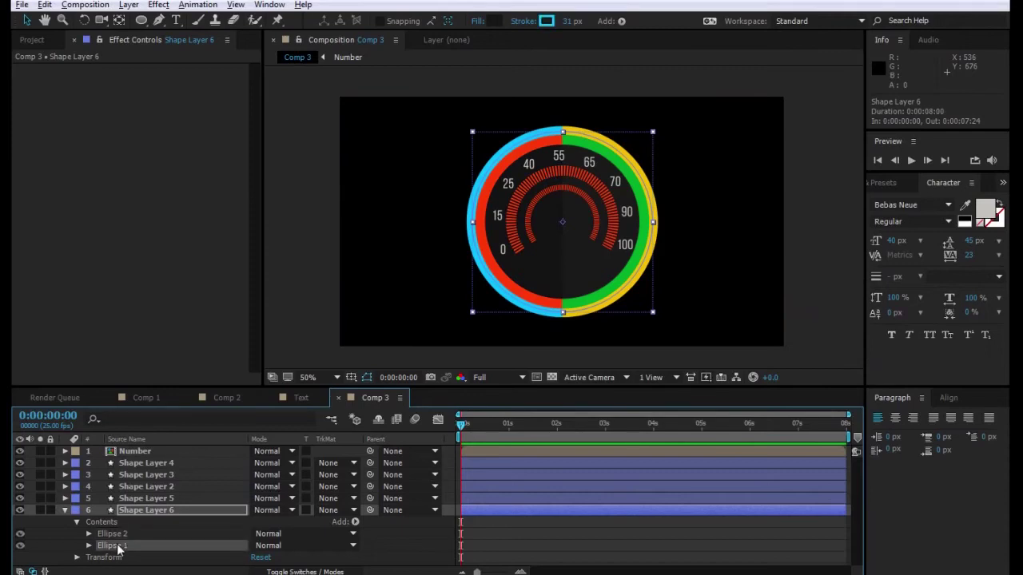
click(120, 535)
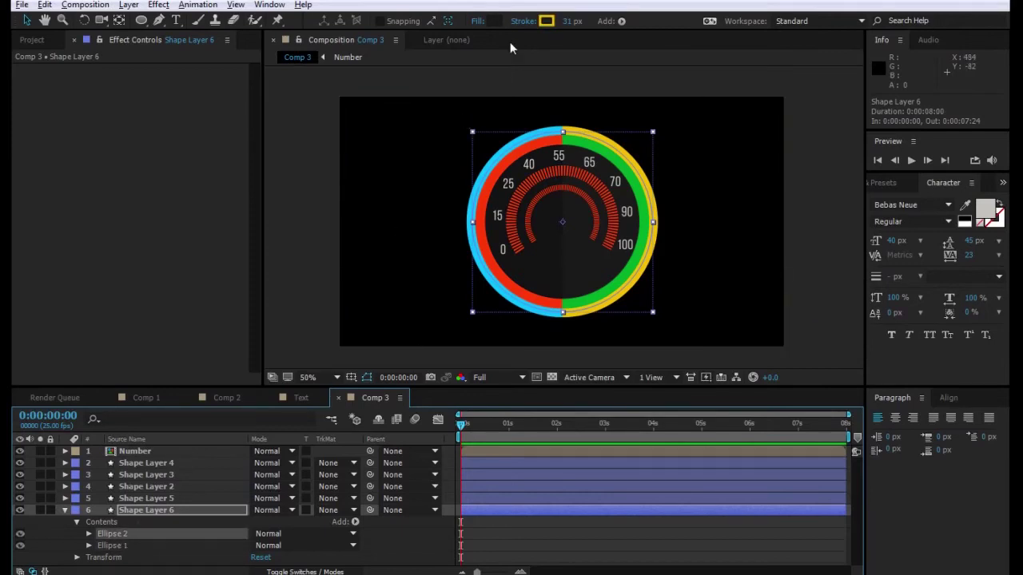
click(496, 21)
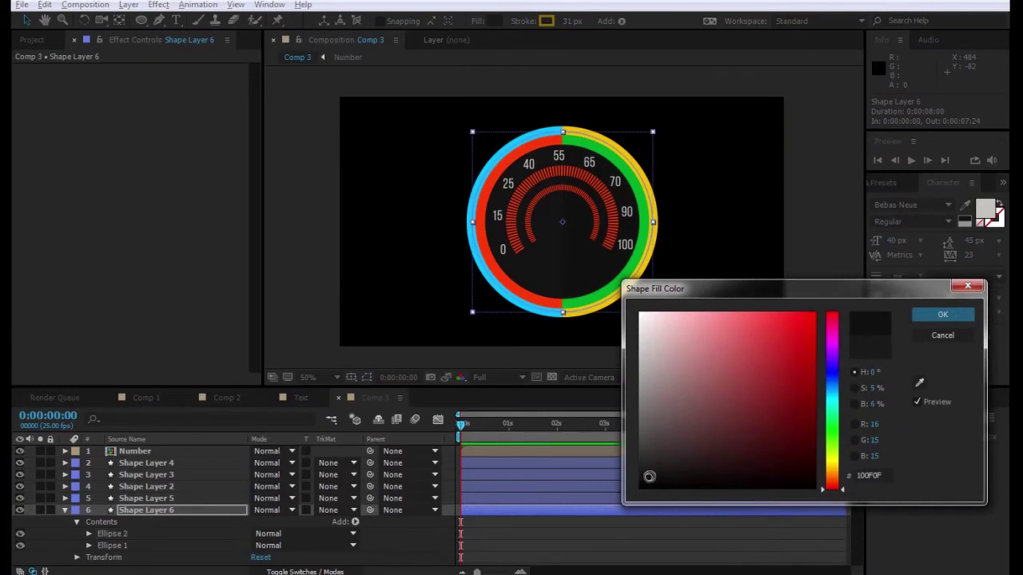
click(927, 314)
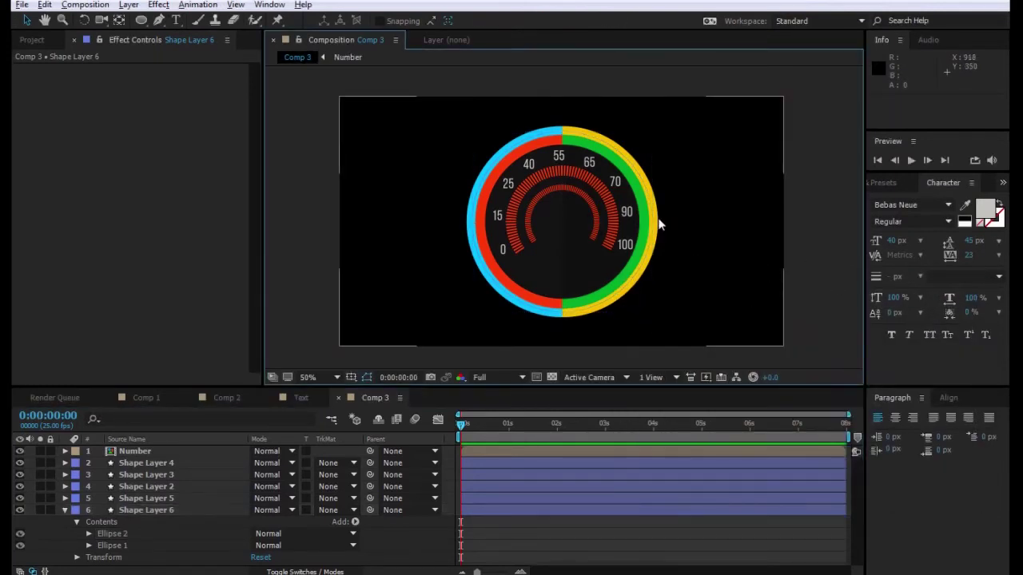
key(period)
key(period)
- With the grid shown at 100%, draw a narrow needle triangle from the gauge centre toward 55
key(comma)
key(comma)
key(period)
key(period)
key(ctrl+apostrophe)
key(F2)
key(g)
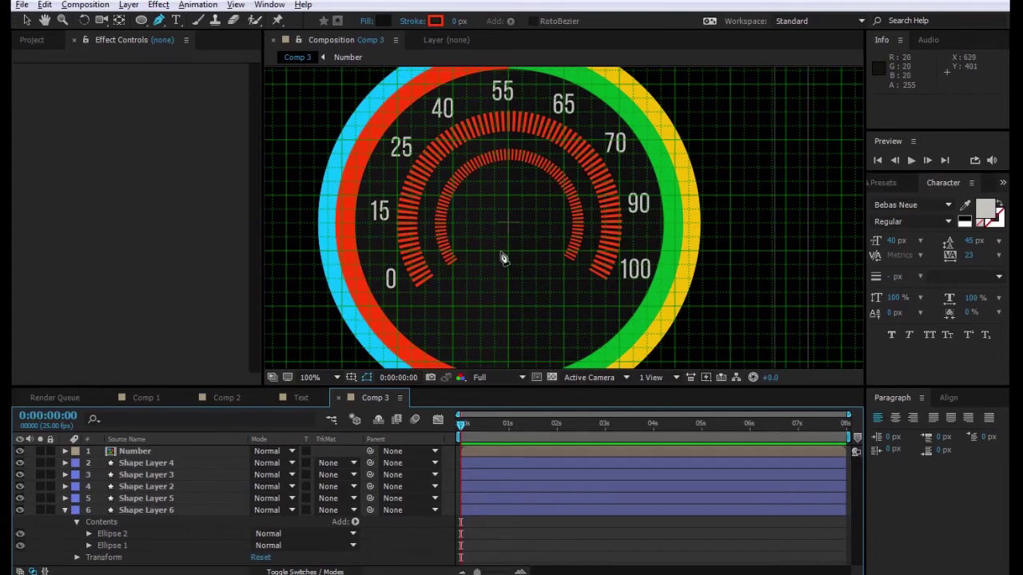
click(508, 112)
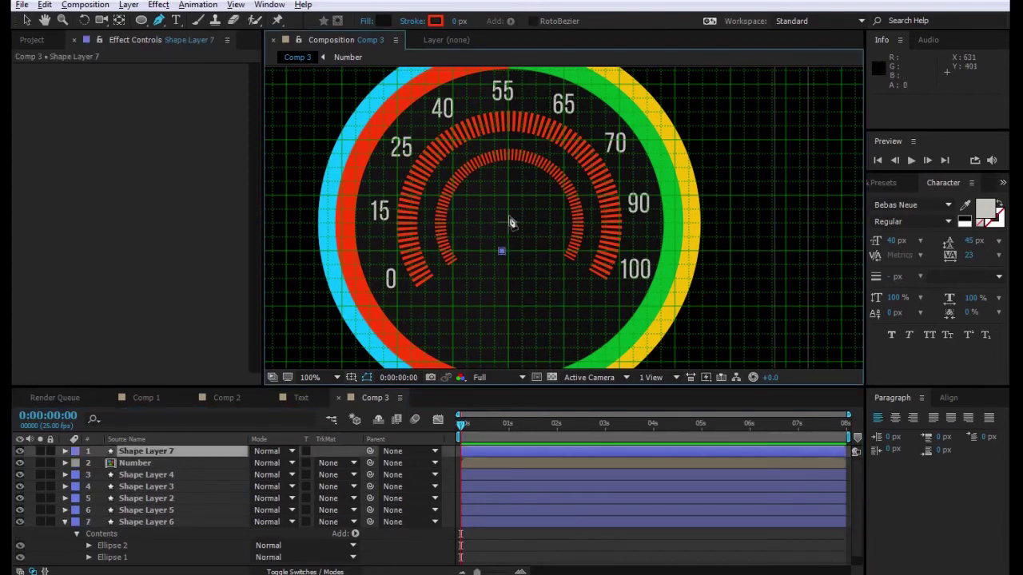
click(500, 250)
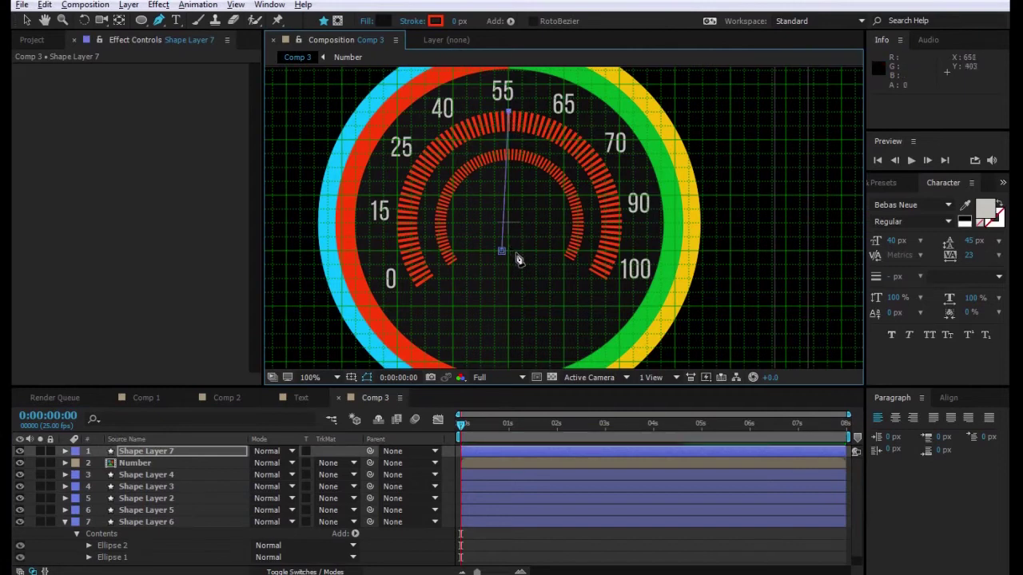
click(516, 253)
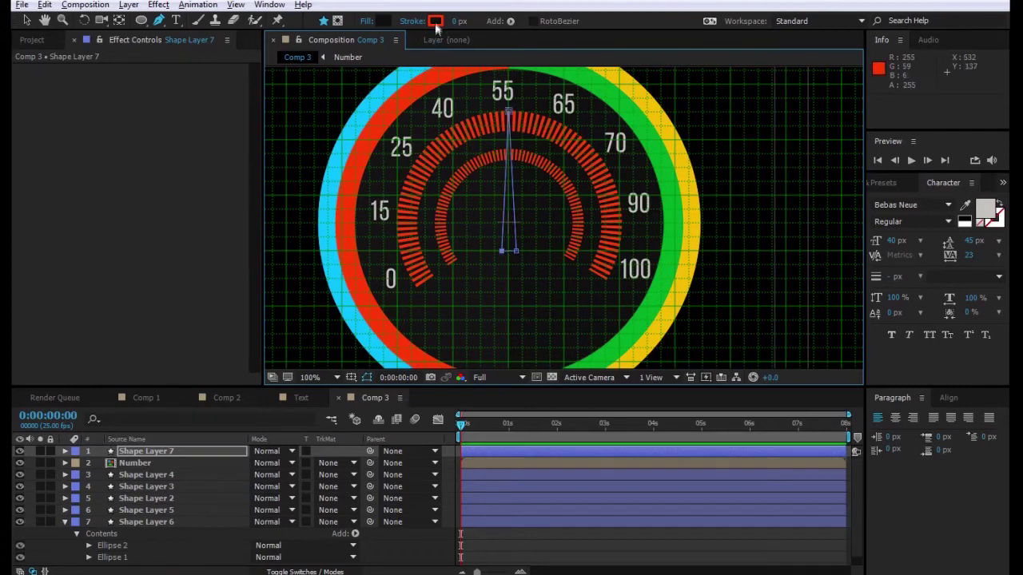
- Fill the needle pure red and hide the grid again
click(387, 22)
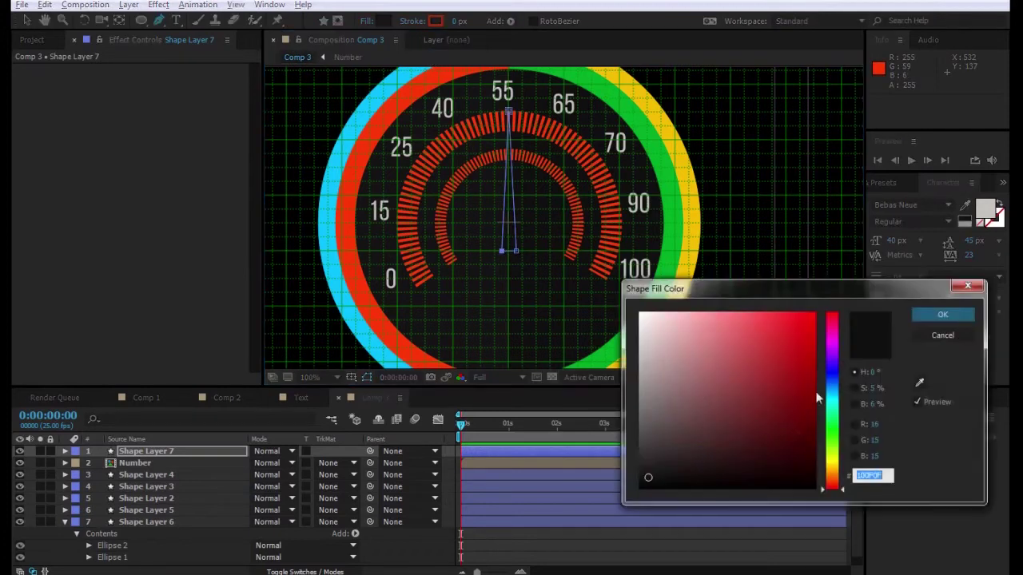
click(814, 314)
click(942, 313)
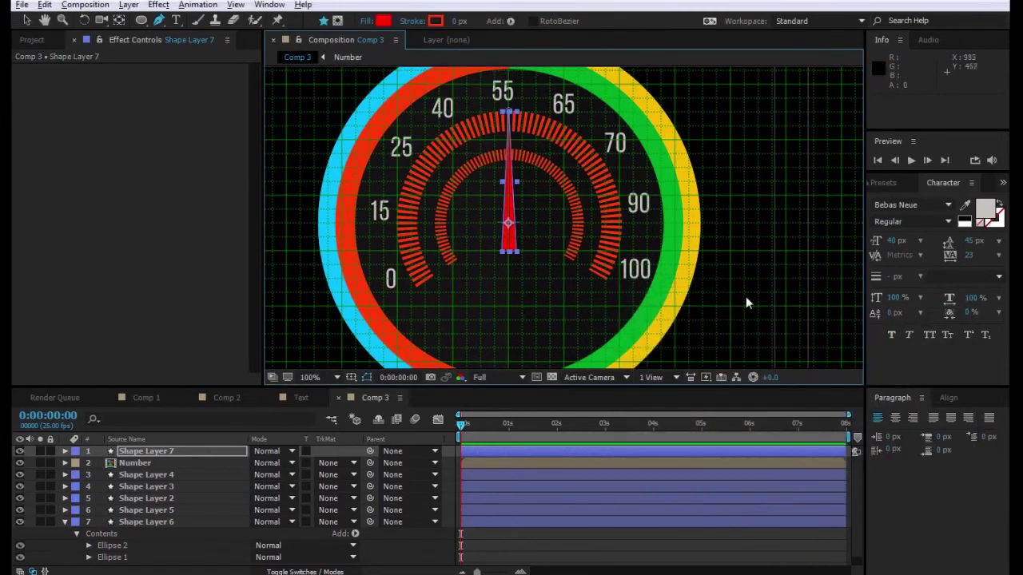
key(comma)
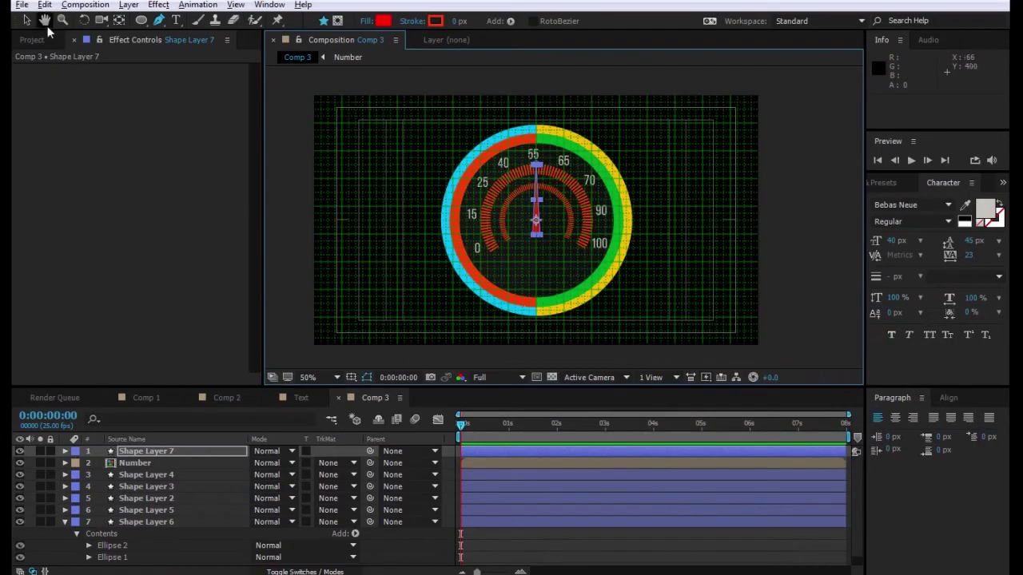
key(ctrl+apostrophe)
key(slash)
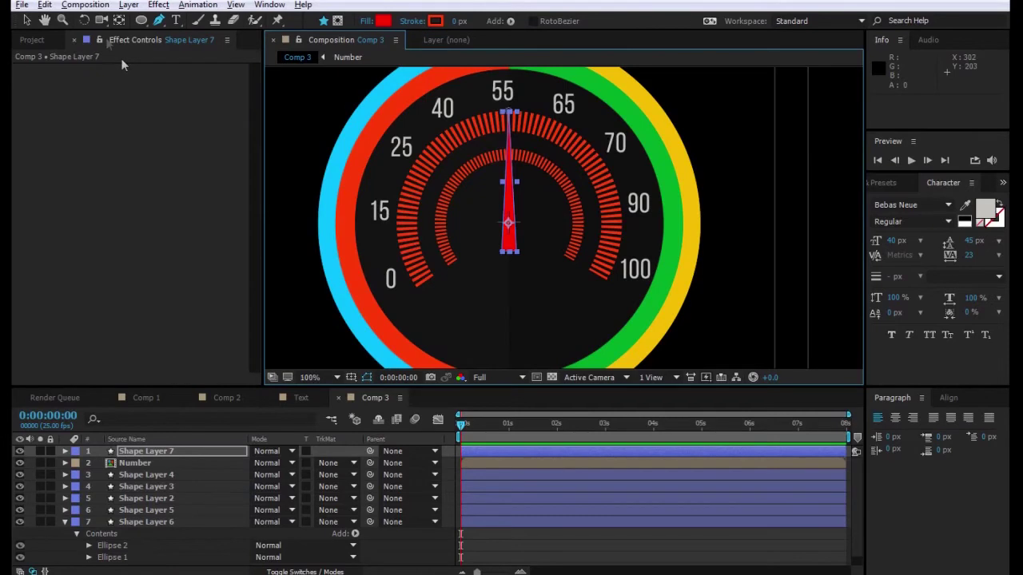
key(comma)
key(v)
click(771, 158)
- Set Shape Layer 3's stroke width to 72, then refine it to 74 px
key(slash)
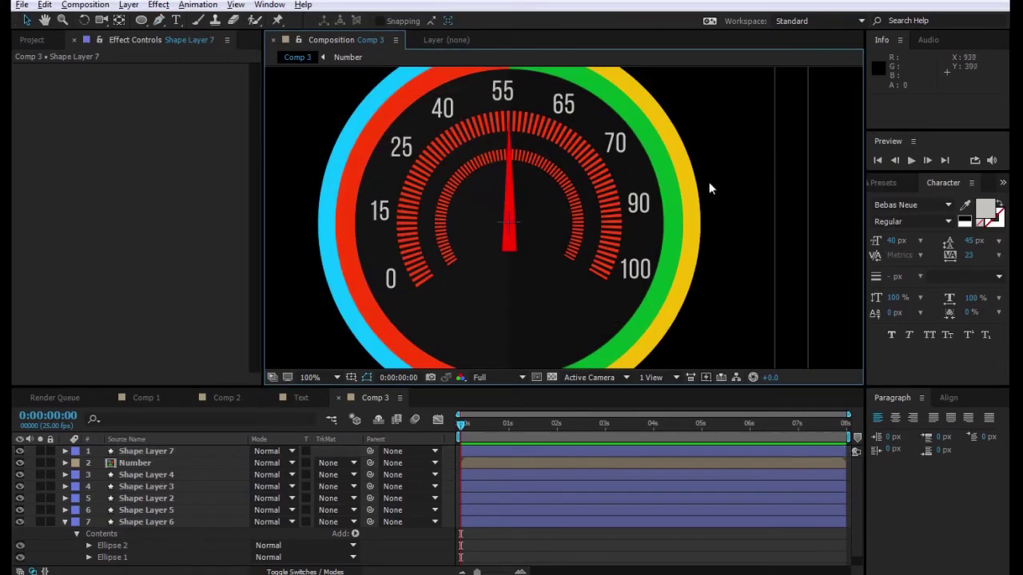
click(125, 487)
click(572, 20)
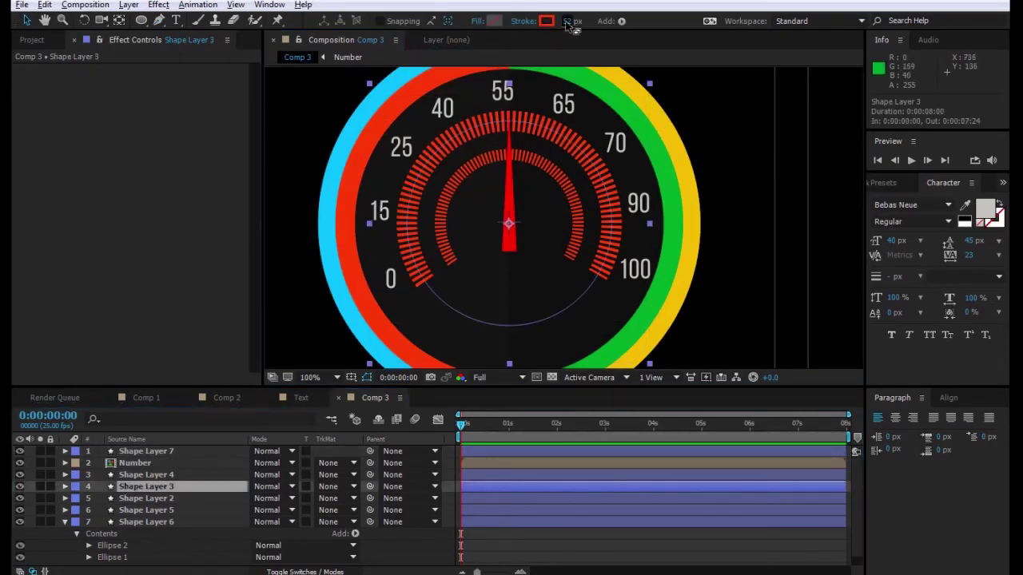
text(72)
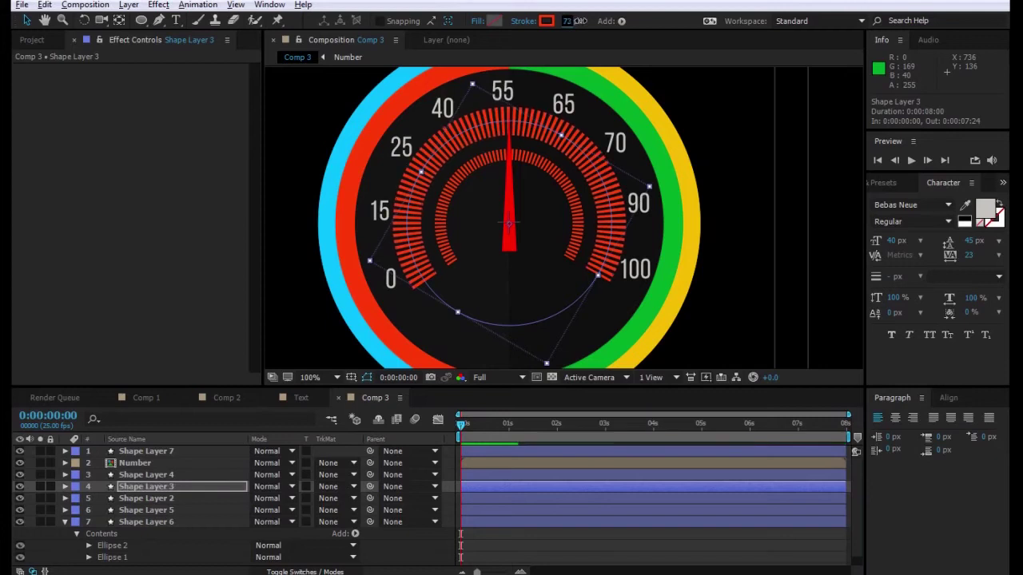
key(Return)
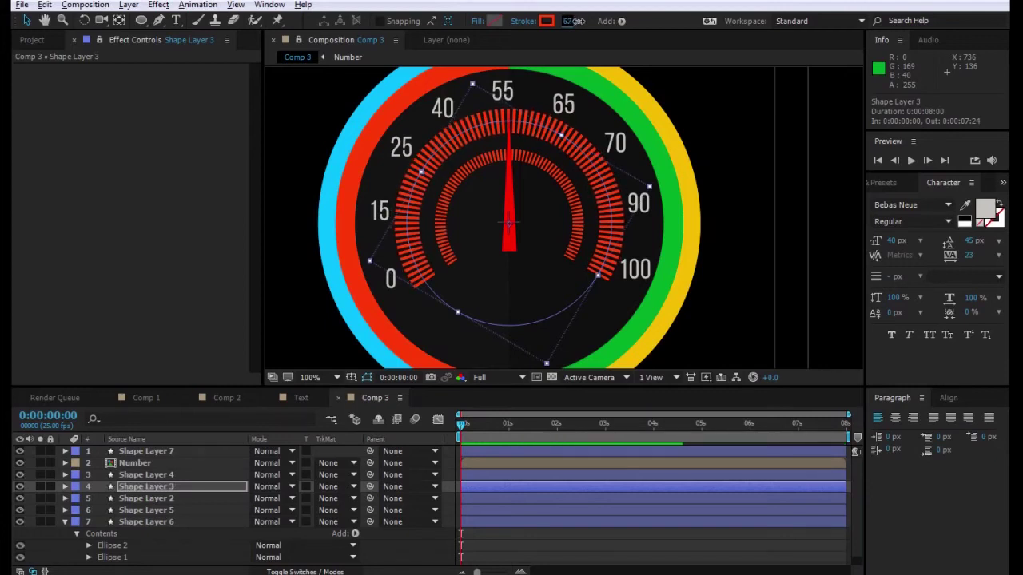
drag(586, 22, 584, 21)
drag(650, 190, 671, 182)
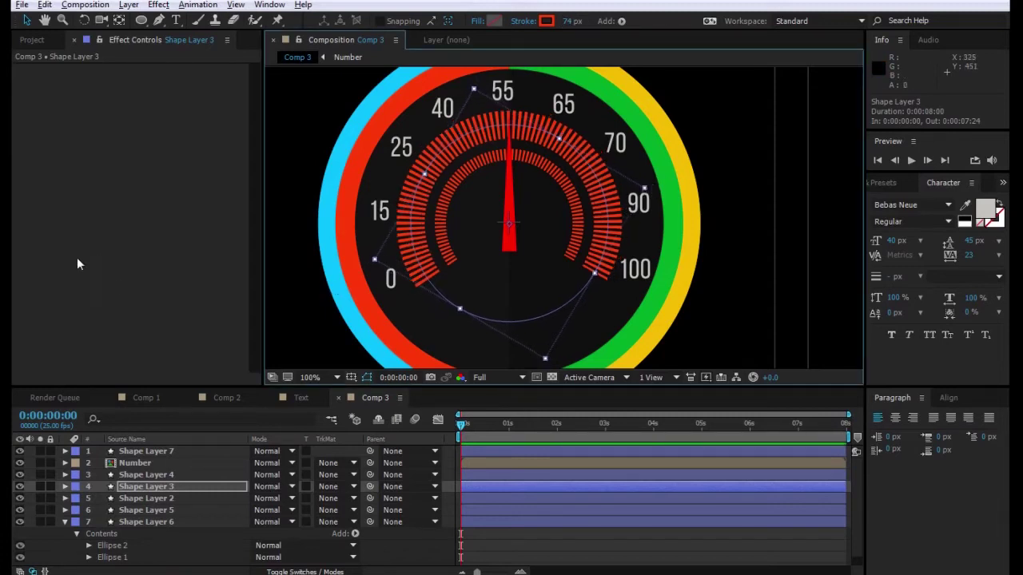
- Turn off the Title/Action Safe guides in the composition view
key(comma)
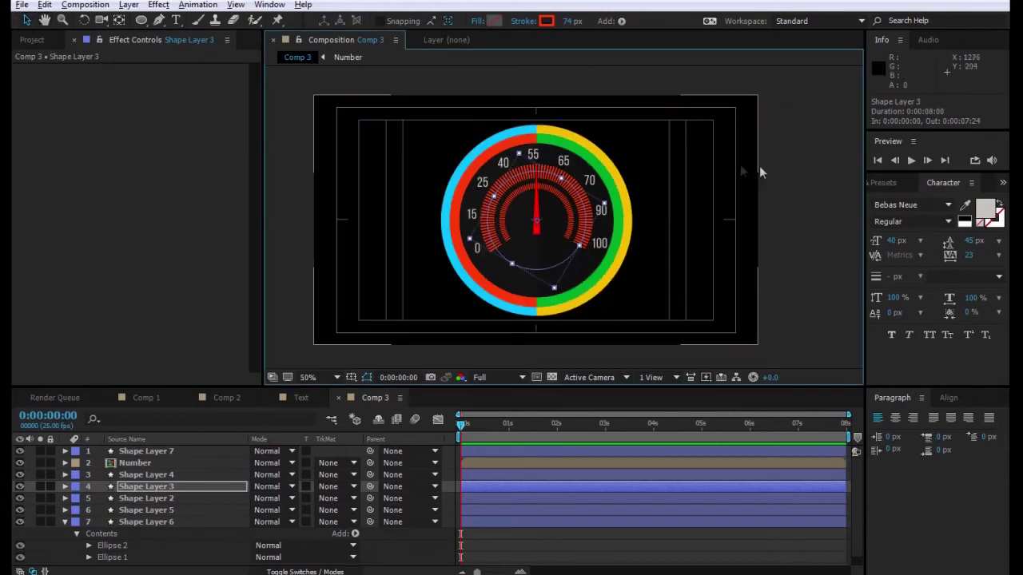
click(794, 169)
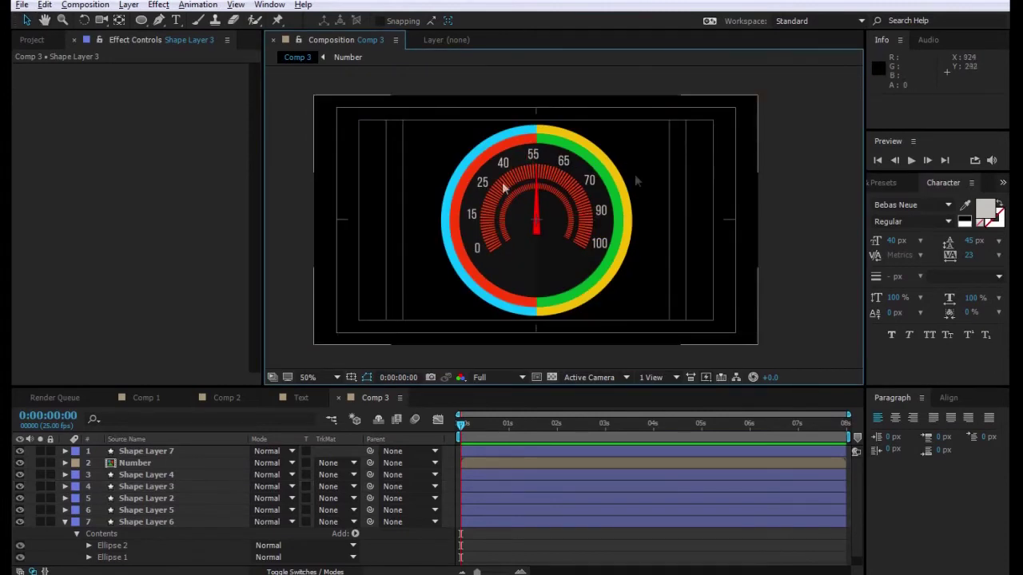
click(351, 377)
click(356, 394)
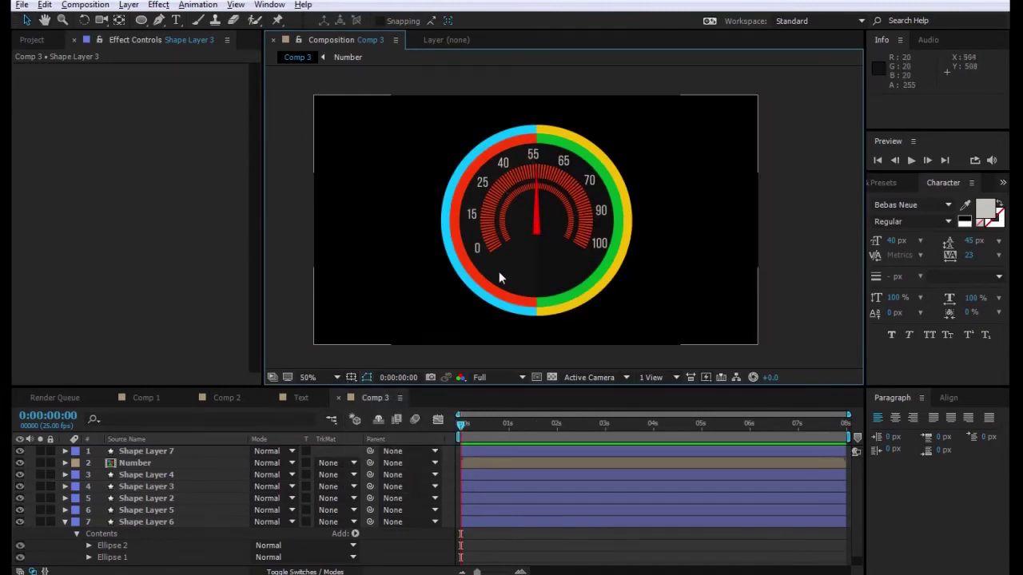
key(period)
key(comma)
key(period)
- Keyframe Shape Layer 7's Rotation from -126° at 0s to +80° at the end, then preview
click(508, 222)
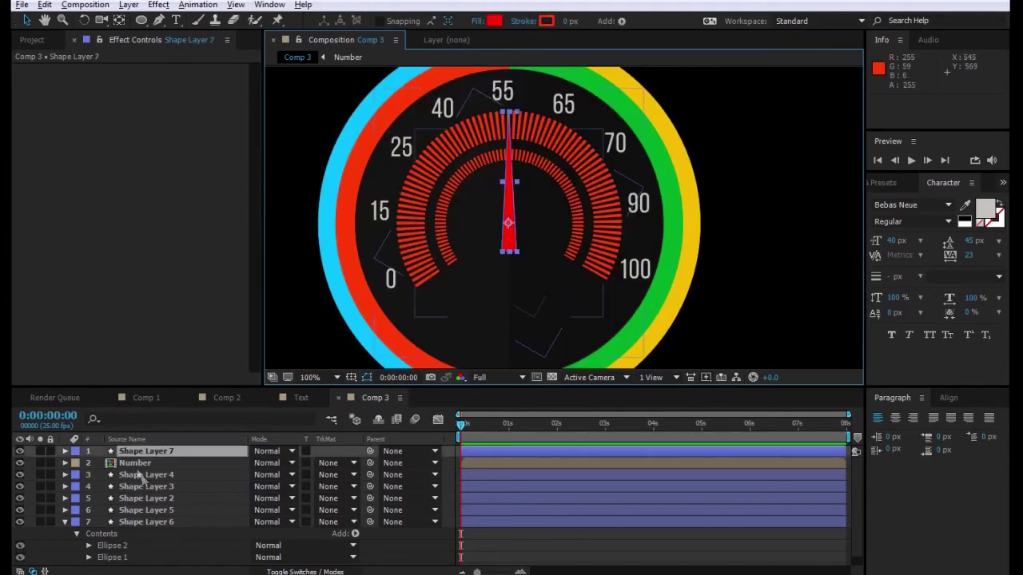
key(r)
drag(265, 464, 185, 468)
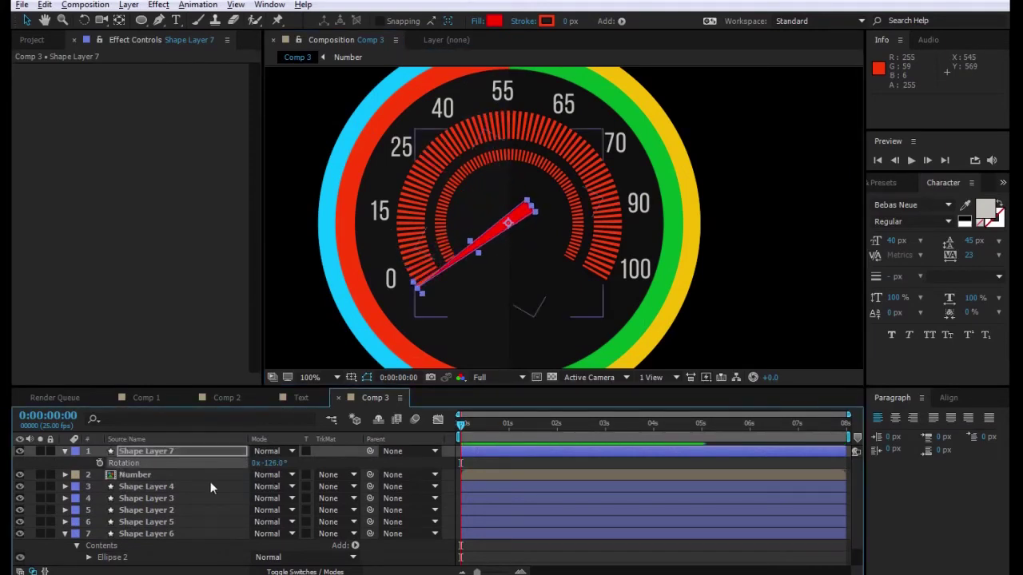
key(End)
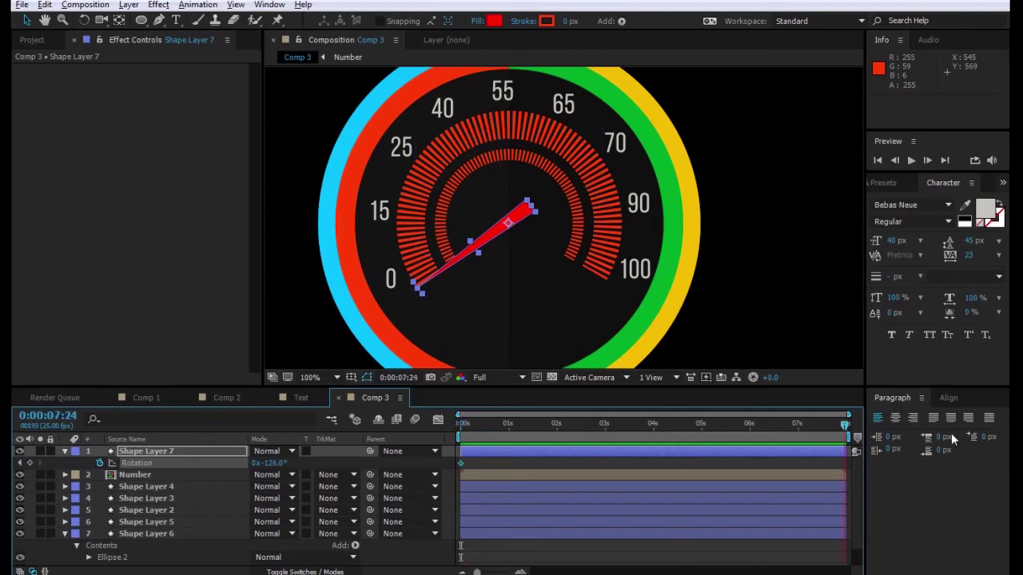
drag(275, 465, 417, 464)
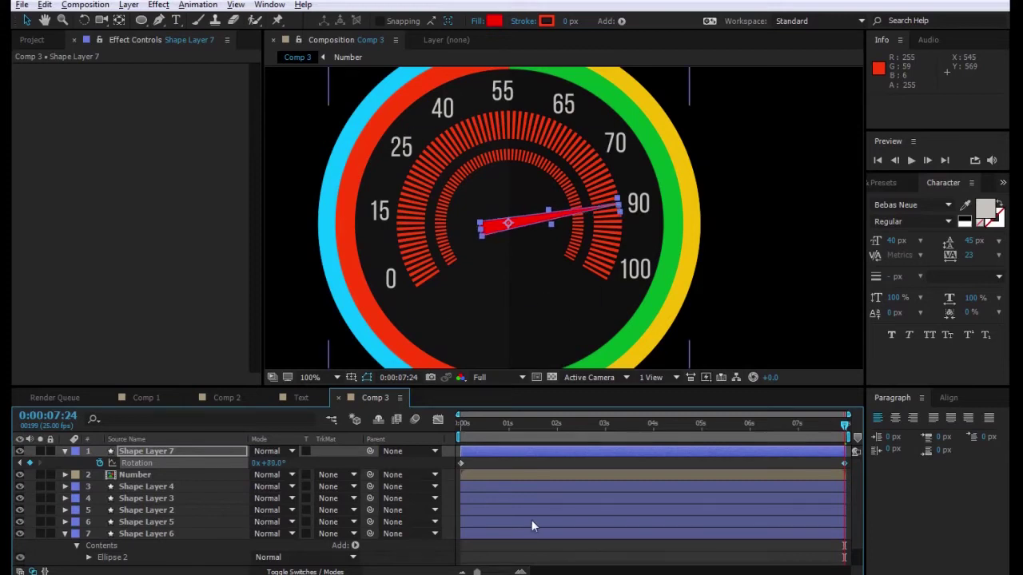
key(comma)
key(space)
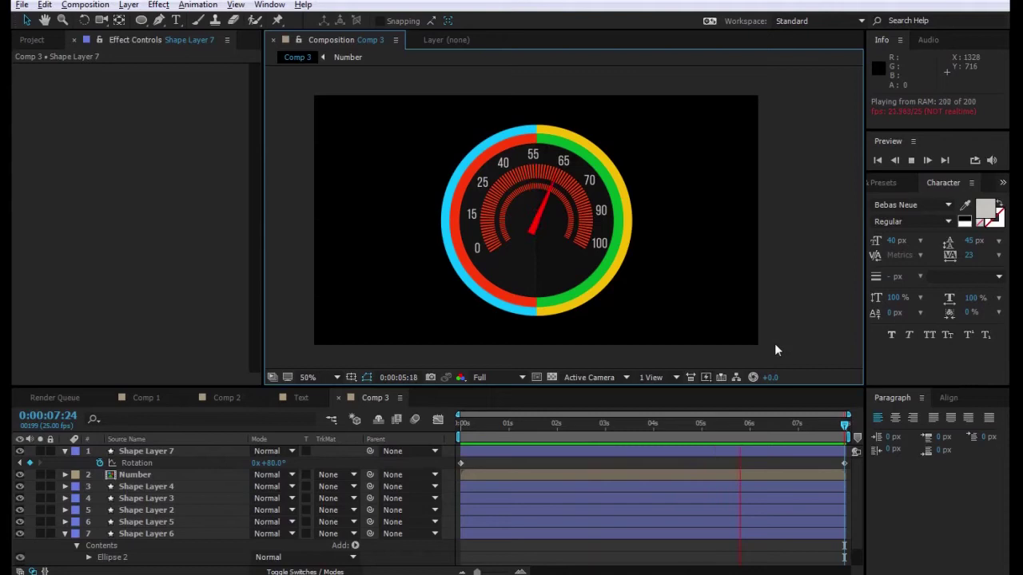
- Undo the stray change and add a time-based Rotation expression to Shape Layer 6
key(space)
key(ctrl+z)
click(142, 522)
click(134, 522)
key(r)
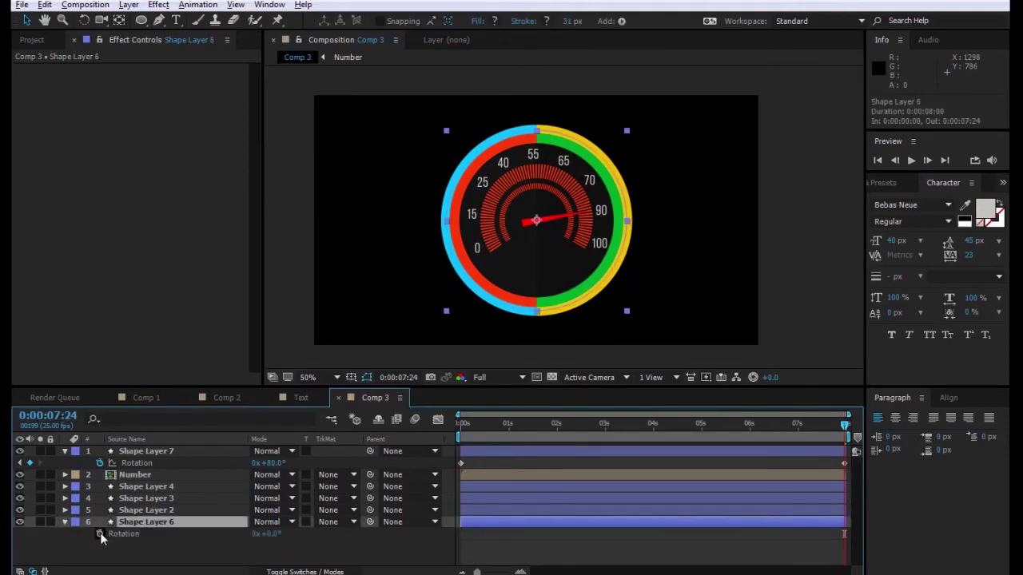
alt+click(100, 533)
text(time*75)
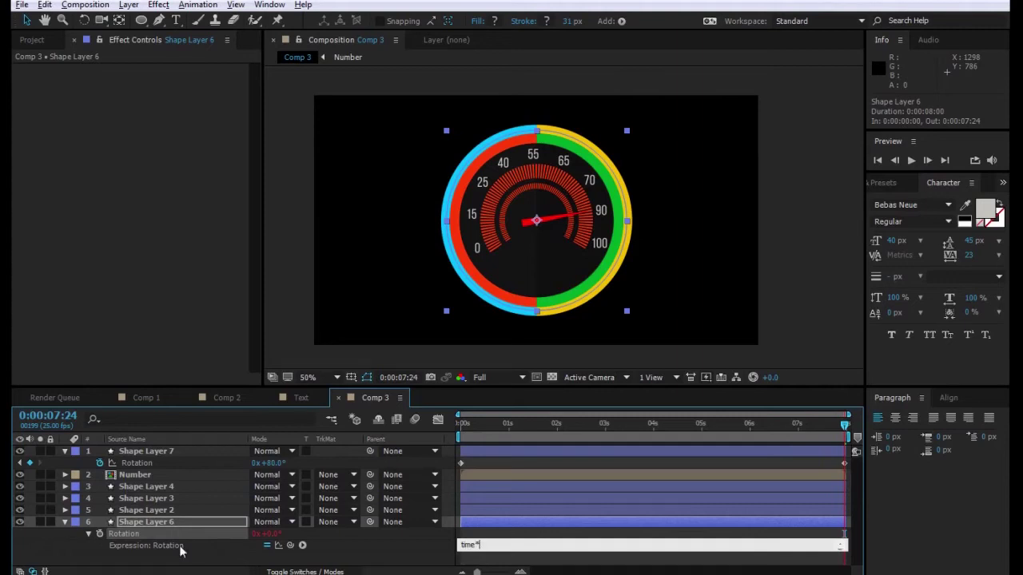
click(502, 532)
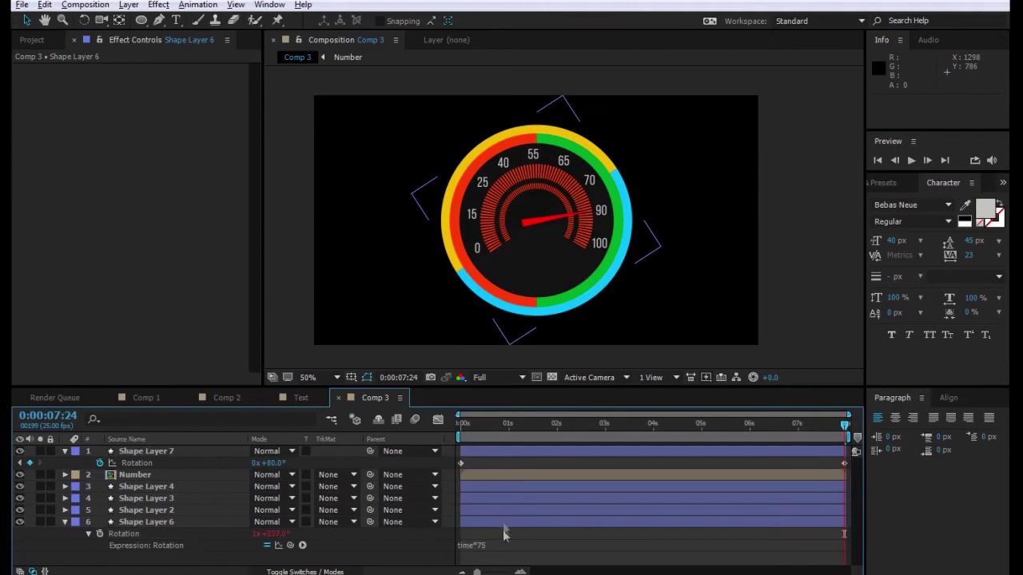
- Give Shape Layer 2's Rotation the expression time*75 and preview the spinning rings
click(145, 511)
key(r)
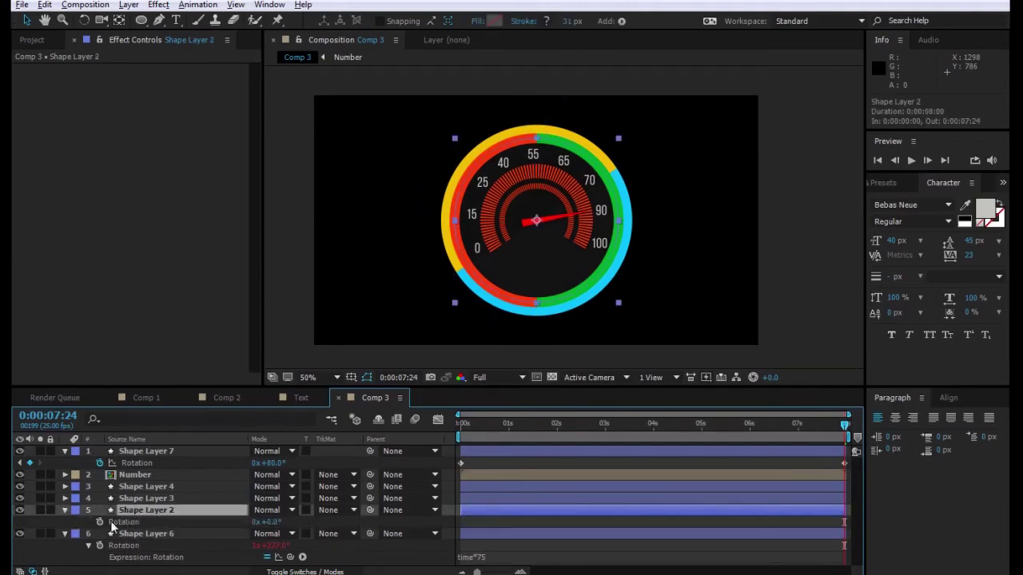
alt+click(99, 522)
text(time*50)
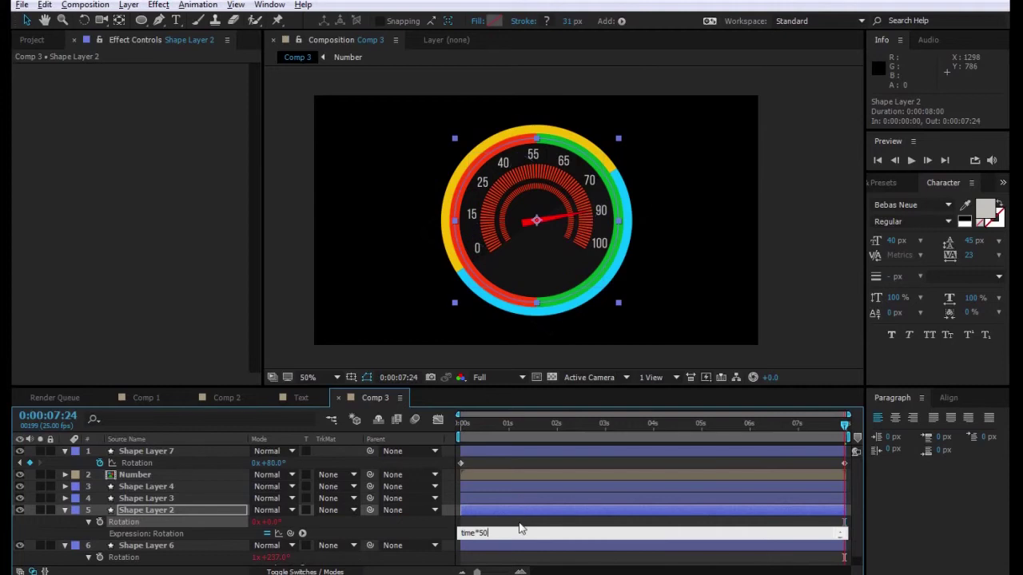
click(567, 502)
click(827, 308)
key(space)
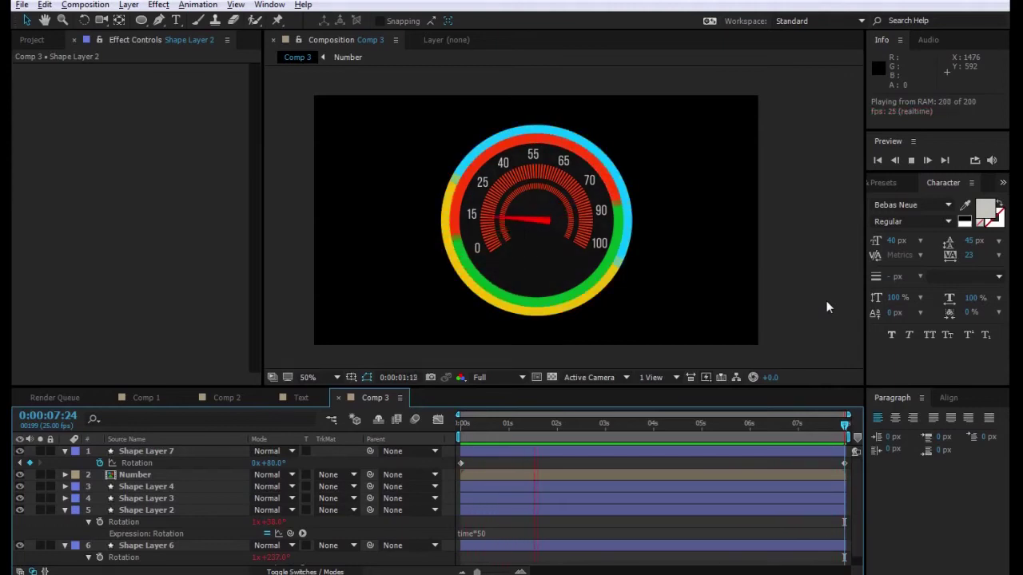
key(space)
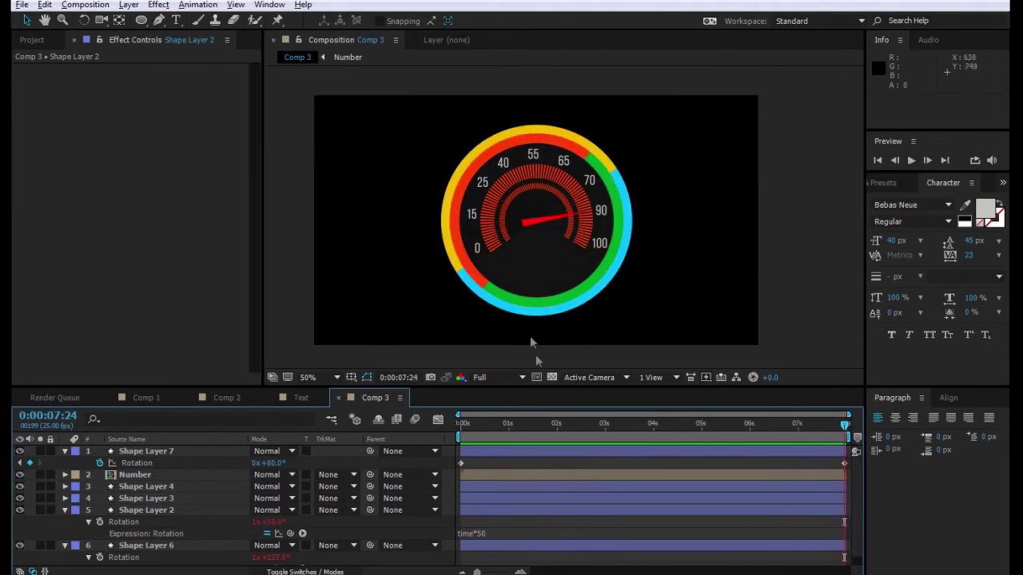
- Toggle Shape Layer 6 and Shape Layer 2 visibility to identify which ring each holds
click(146, 522)
click(146, 509)
click(66, 510)
click(20, 521)
click(20, 522)
click(137, 521)
click(137, 509)
click(20, 510)
click(20, 510)
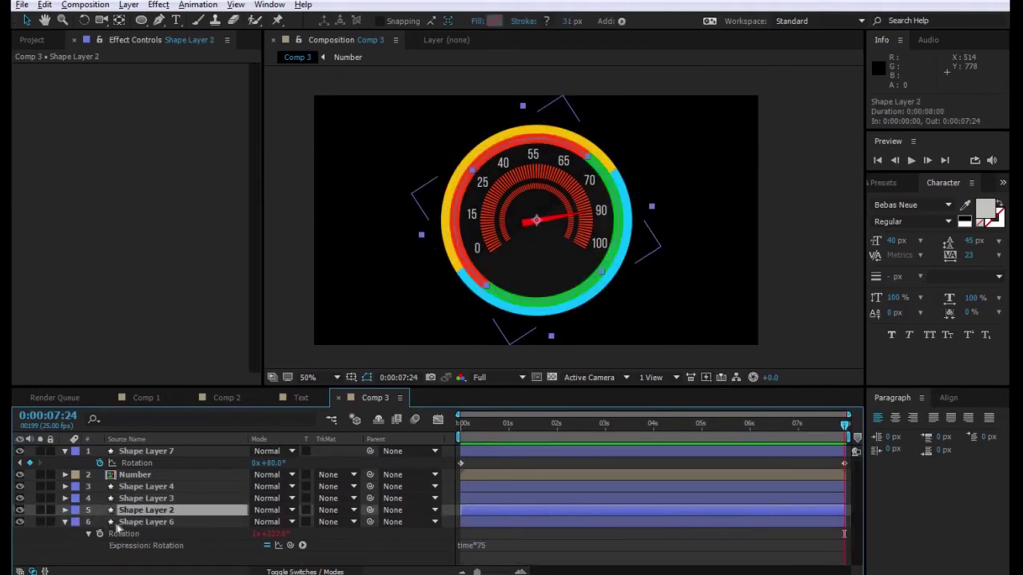
click(60, 522)
- Expand Shape Layer 6's Contents, select Ellipse 2 and open its Fill colour picker's eyedropper
click(89, 534)
click(64, 521)
click(64, 521)
scroll(64, 523, down, 2)
click(77, 488)
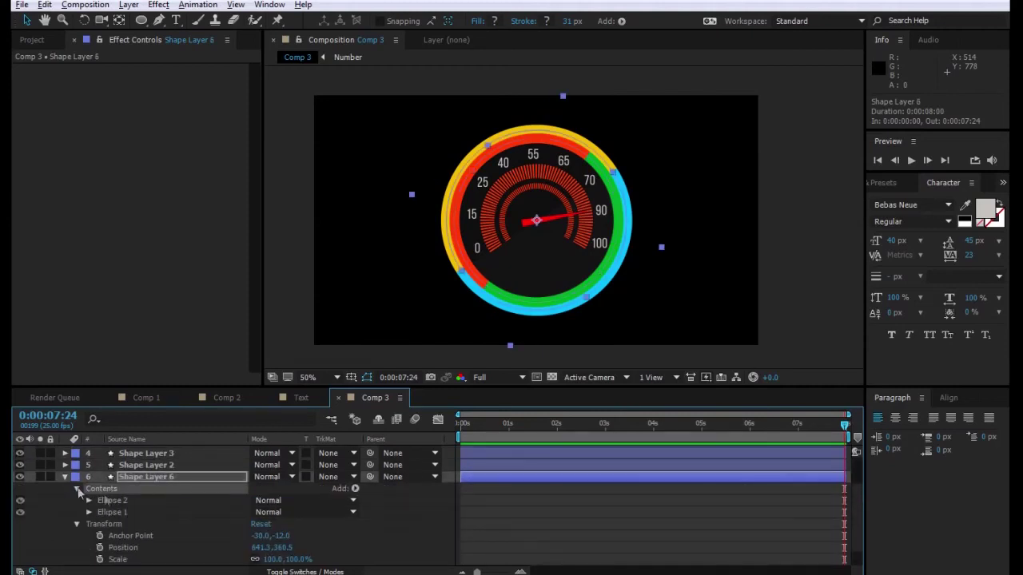
click(108, 501)
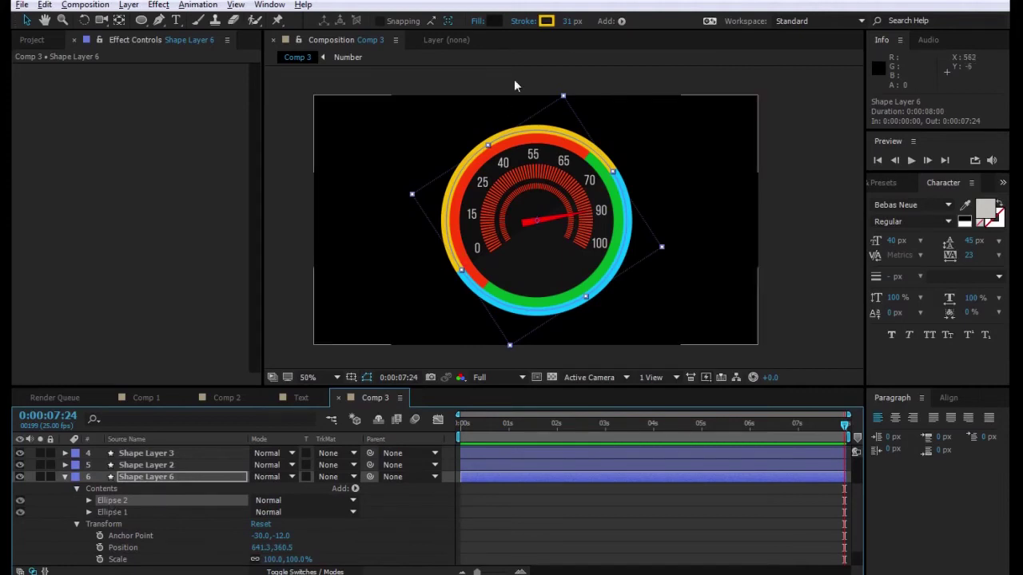
click(495, 21)
click(919, 383)
- Sample the dark gauge colour as Ellipse 2's fill, then preview Comp 3 in realtime
click(540, 262)
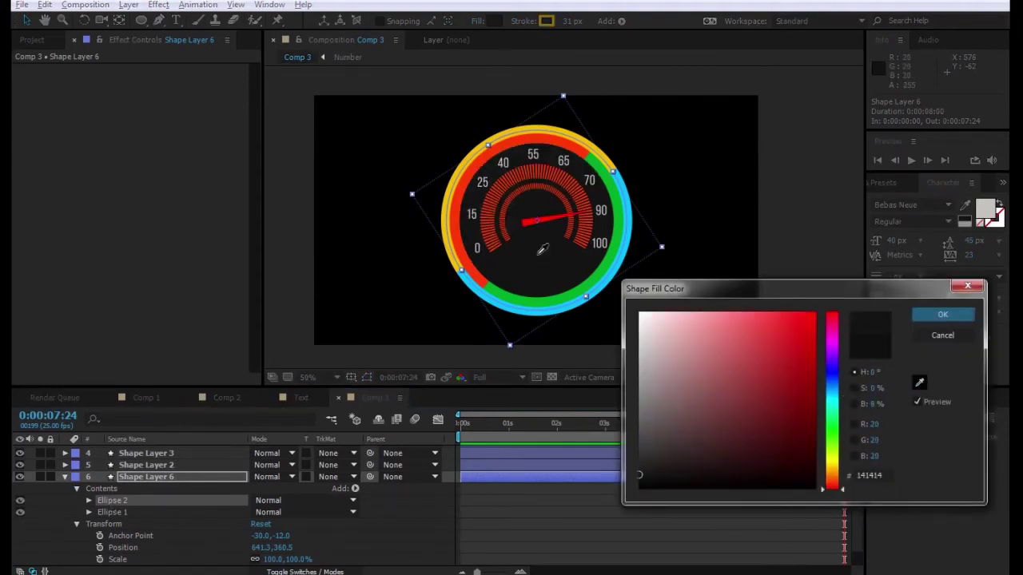
click(942, 314)
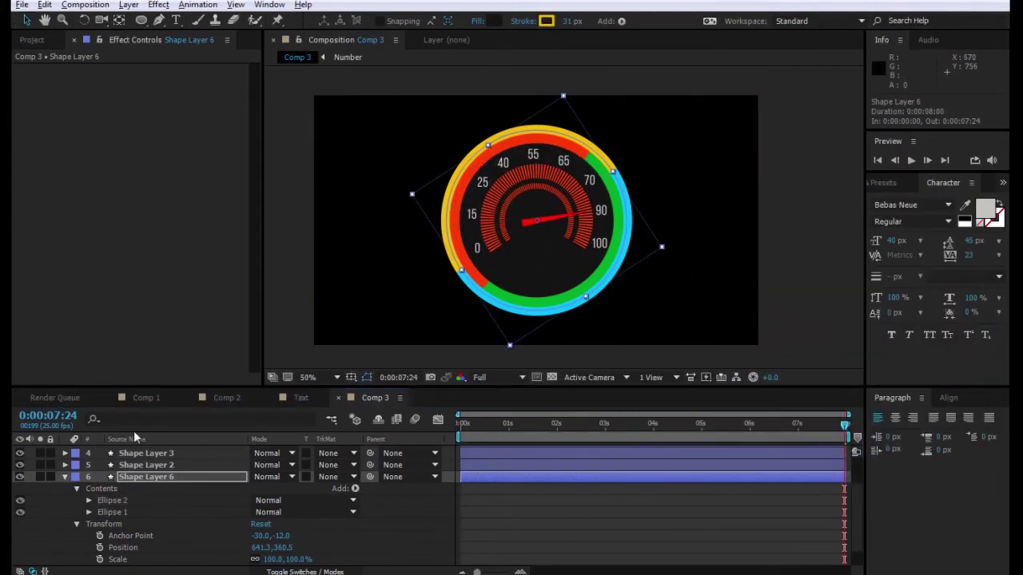
click(67, 477)
click(798, 290)
key(space)
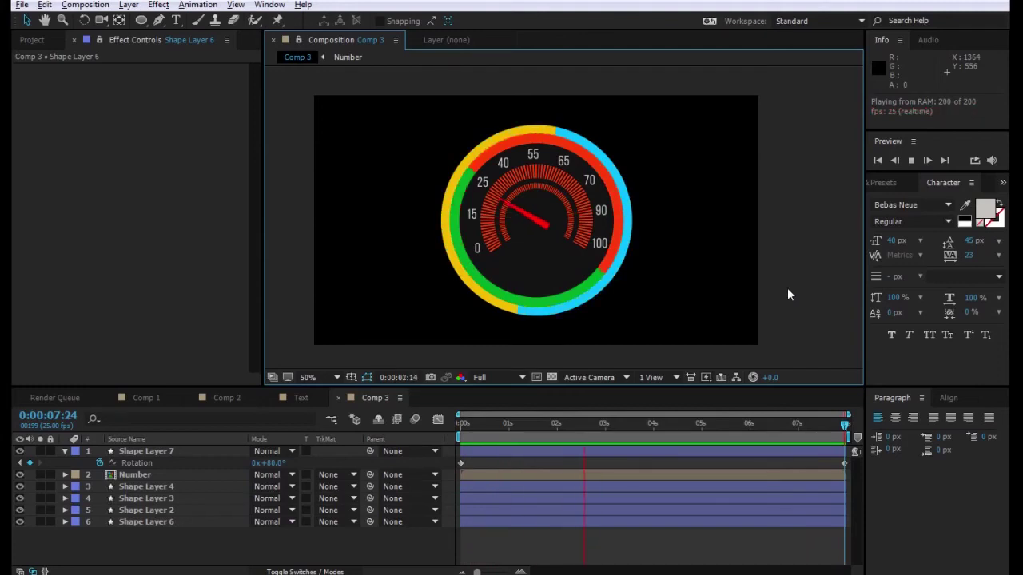
key(space)
- Add a new null object layer named Counter
click(263, 538)
right_click(263, 537)
mouse_move(324, 413)
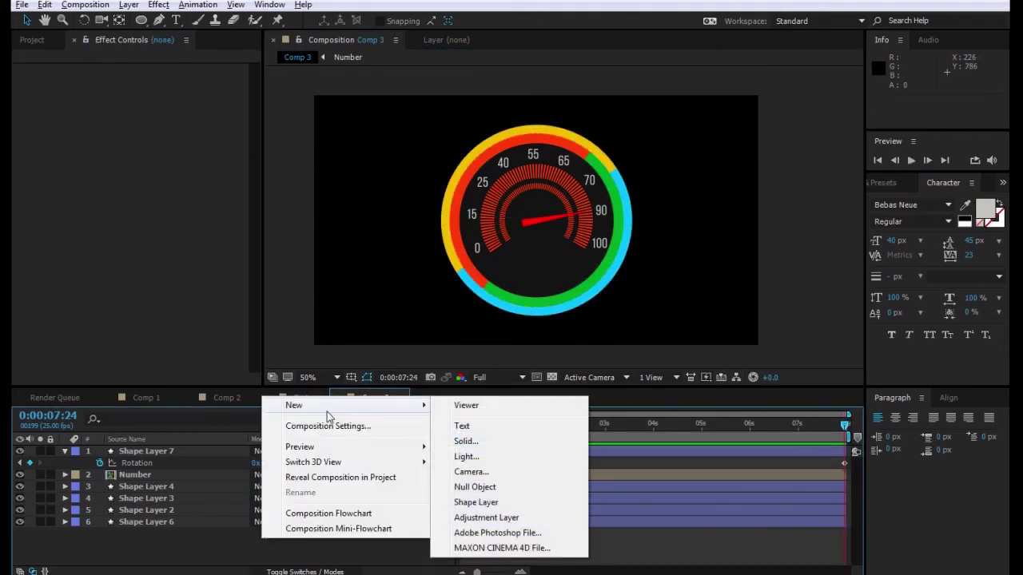
click(484, 487)
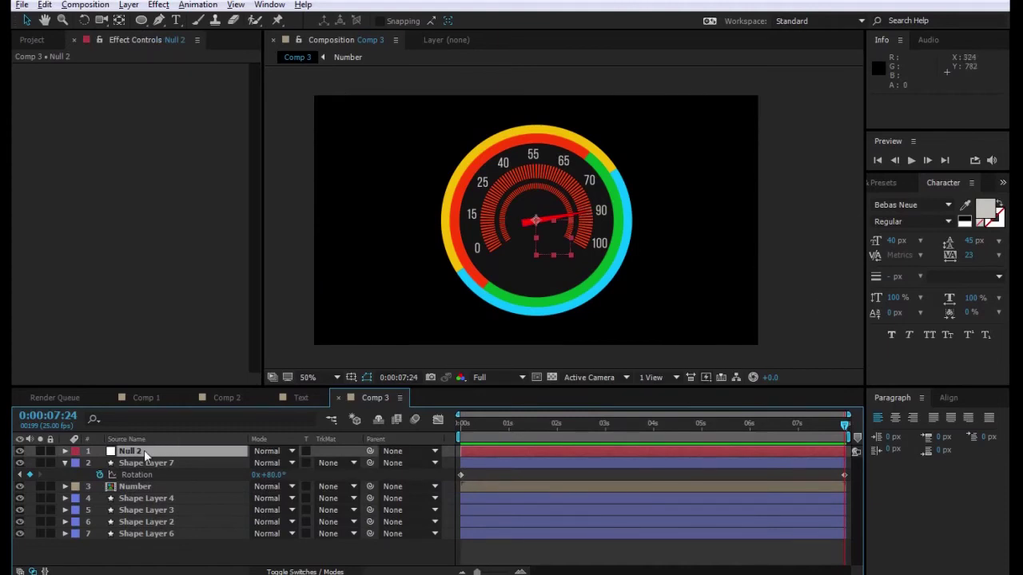
key(Return)
text(Counter)
key(Return)
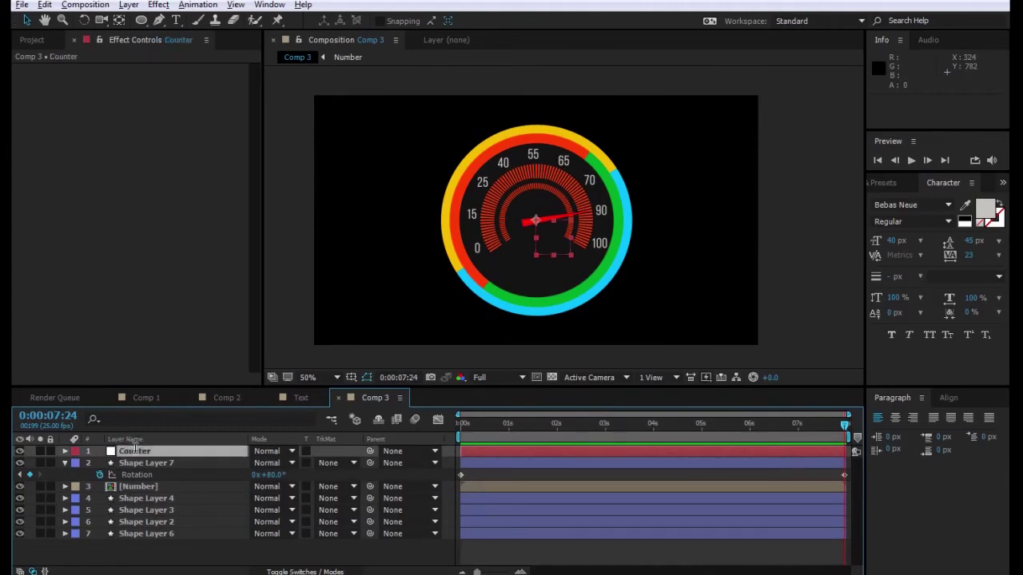
- Apply a Slider Control effect to Counter, found by searching 'slider'
click(895, 183)
text(s)
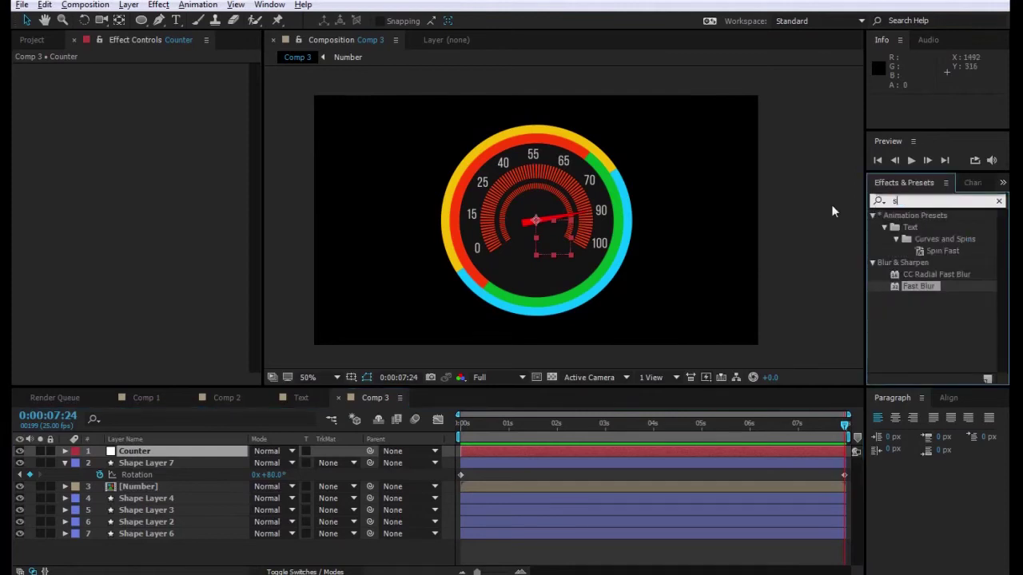
text(lider)
mouse_move(925, 274)
mouse_down()
mouse_move(344, 388)
mouse_move(223, 232)
mouse_up()
click(176, 20)
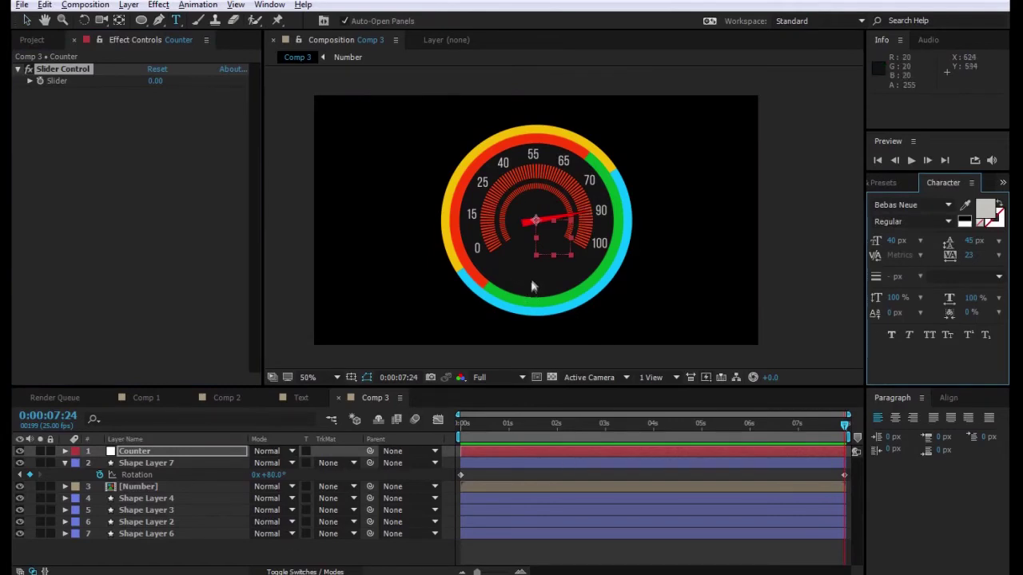
- Add a text layer whose Source Text expression reads the Counter slider
click(534, 286)
key(alt+Tab)
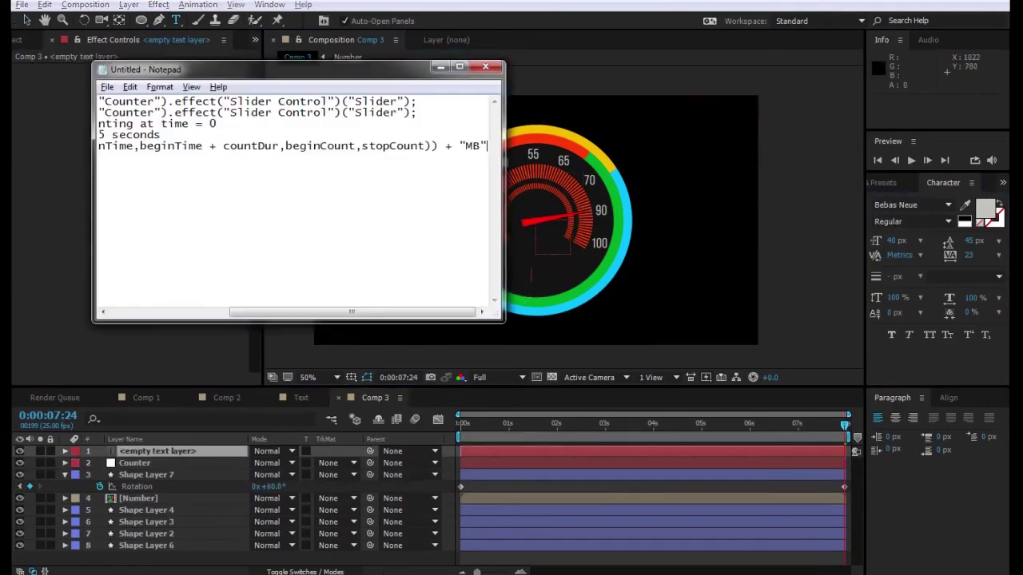
key(ctrl+a)
key(ctrl+c)
key(alt+Tab)
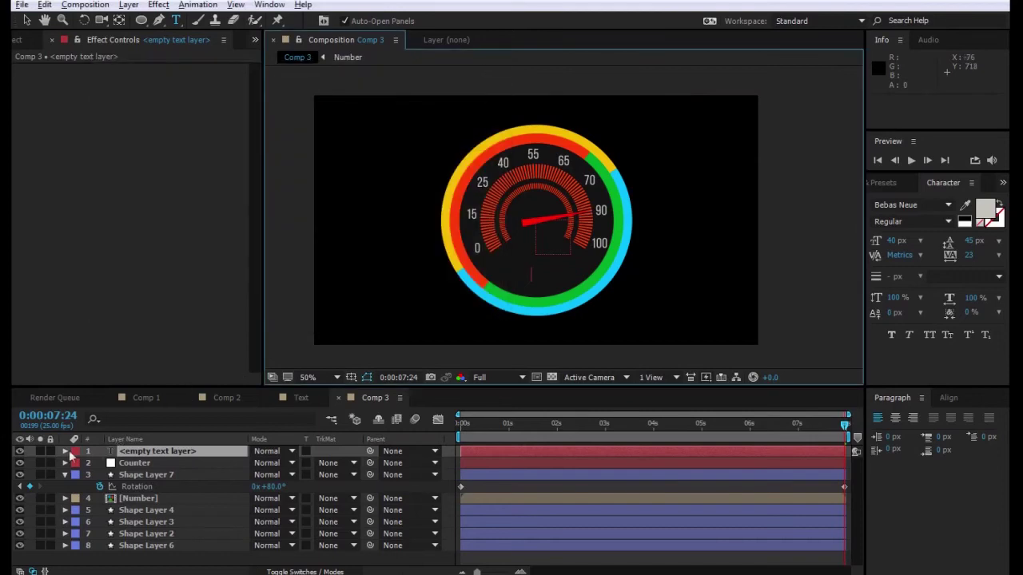
click(67, 451)
click(76, 464)
alt+click(100, 475)
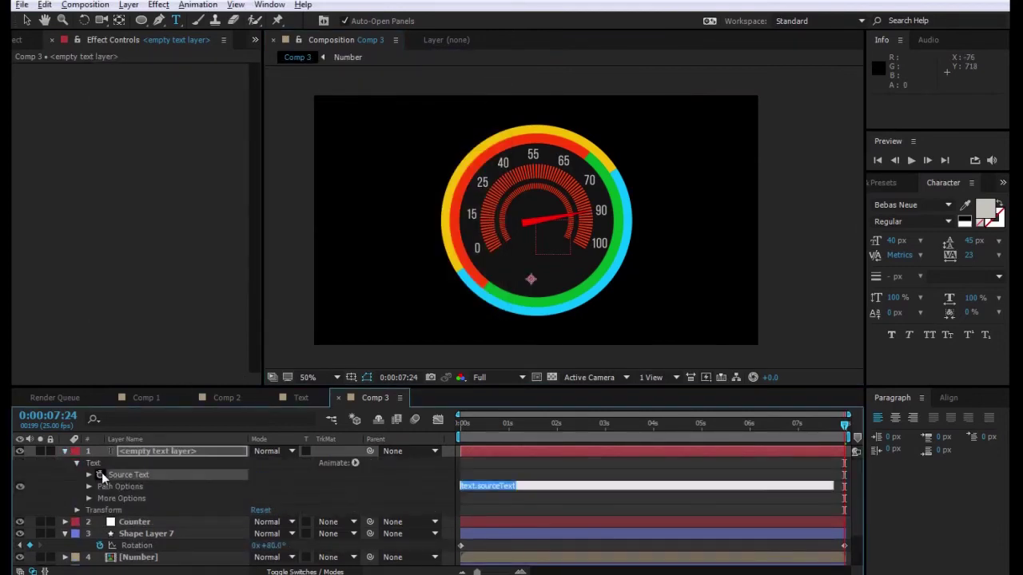
key(ctrl+v)
click(544, 464)
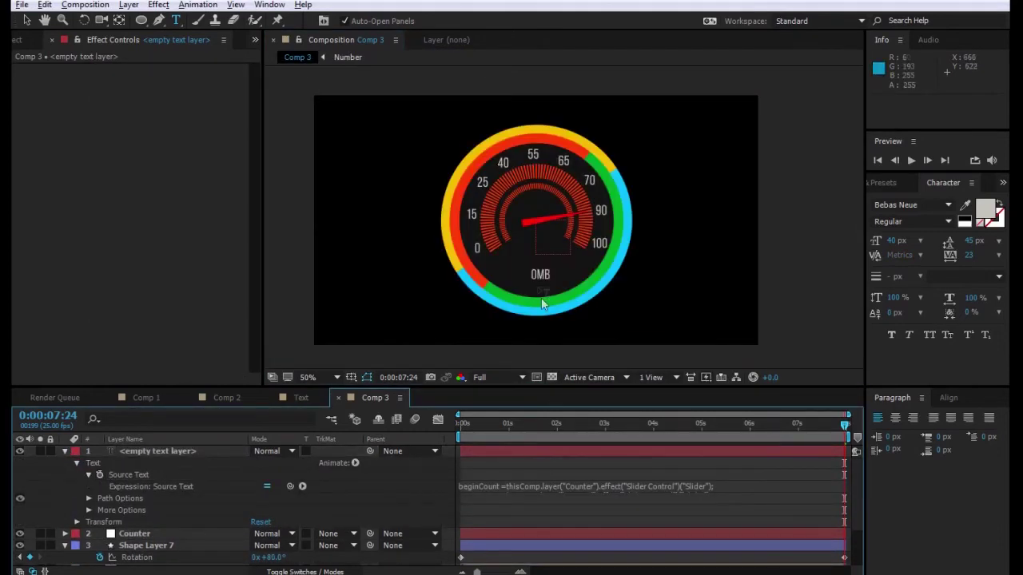
- Set the readout's font size to 100 px and shift it slightly left under the needle
click(893, 241)
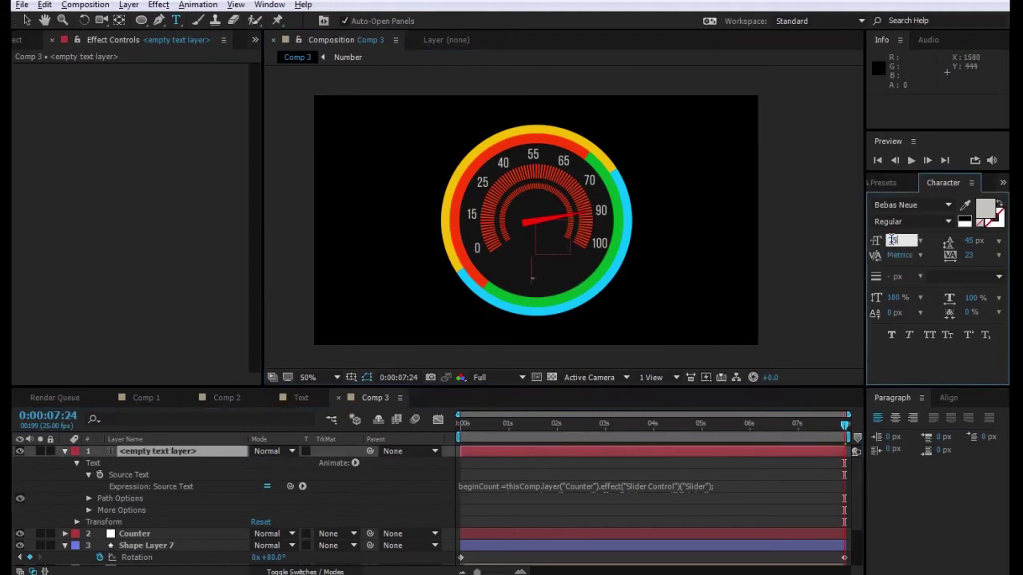
text(75)
key(Return)
text(100)
key(Return)
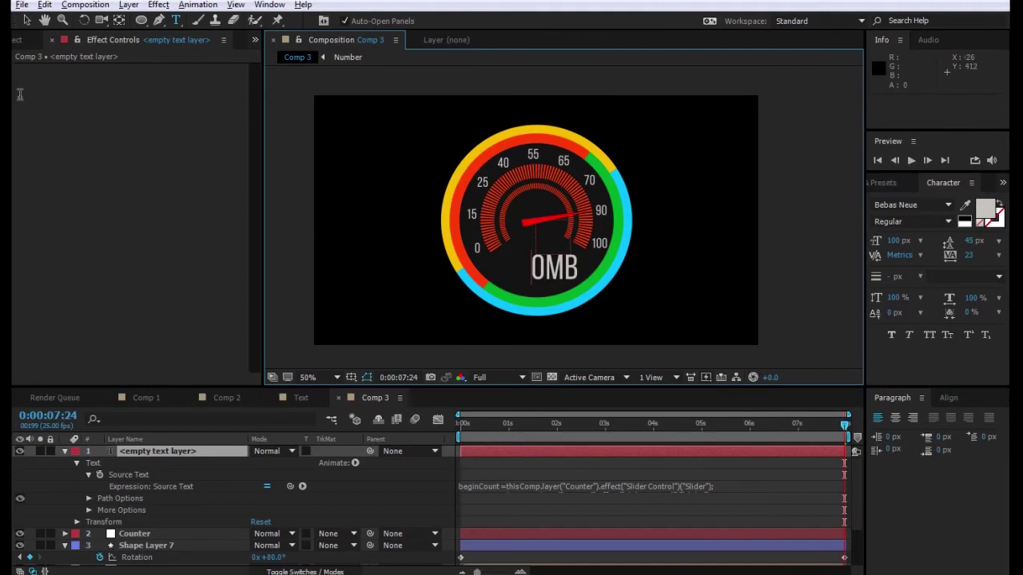
click(27, 20)
drag(576, 282, 561, 283)
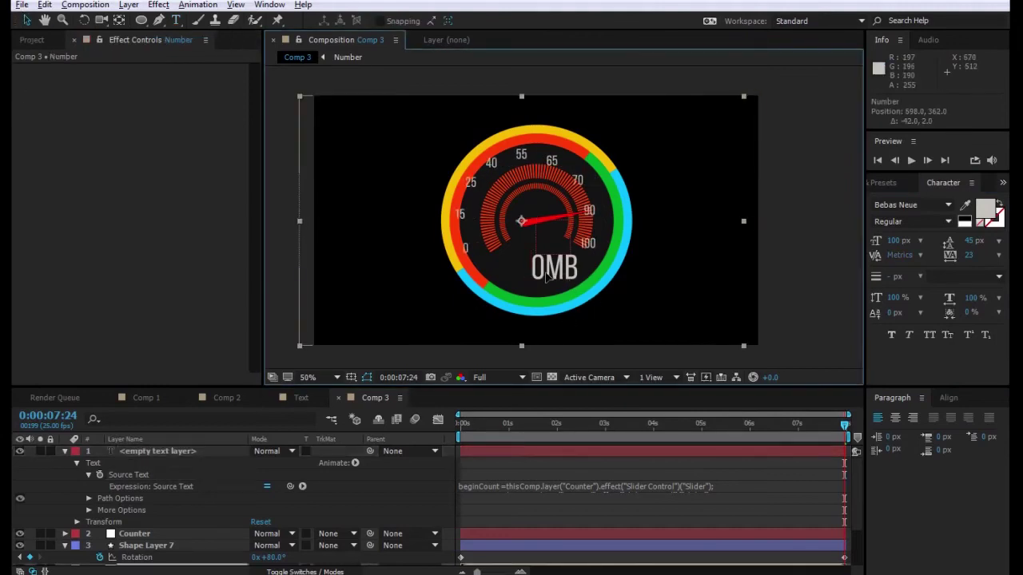
- Scrub the Counter Slider Control up to 24 so the readout shows 24MB
click(144, 452)
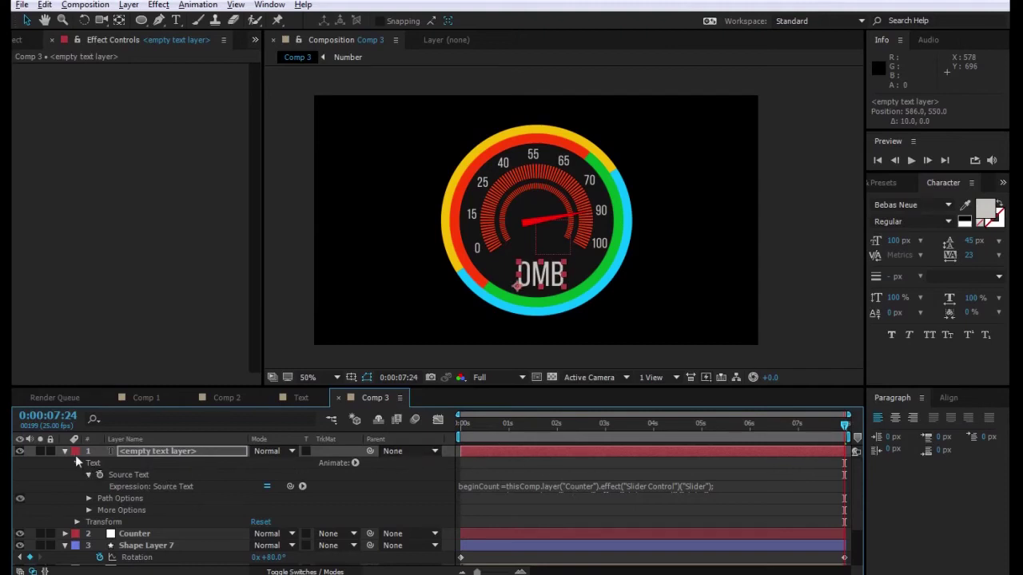
click(64, 451)
click(137, 463)
click(126, 70)
drag(155, 80, 173, 95)
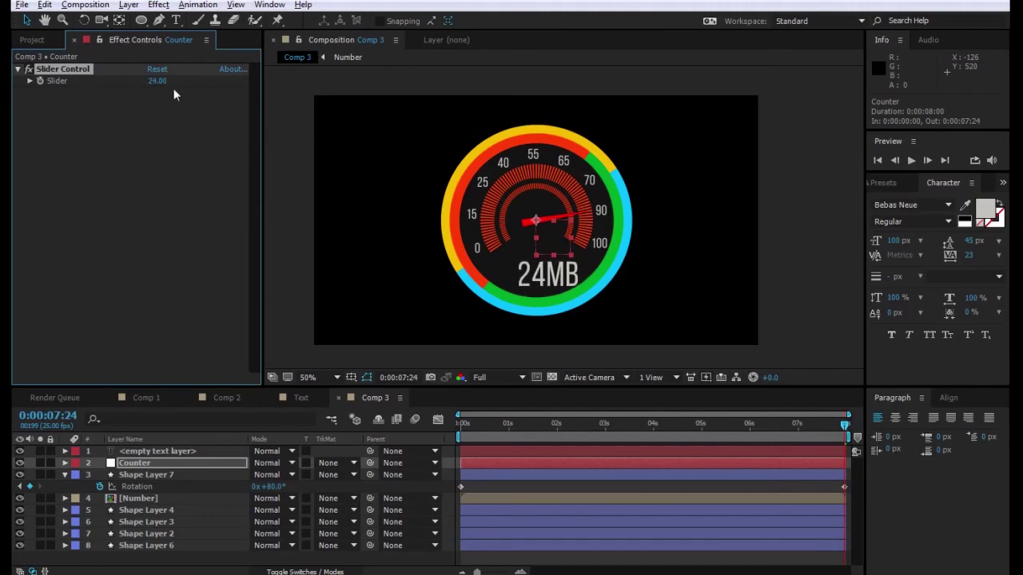
- Keyframe the Counter slider from 0 at the start to 90 at the end
text(0)
key(Return)
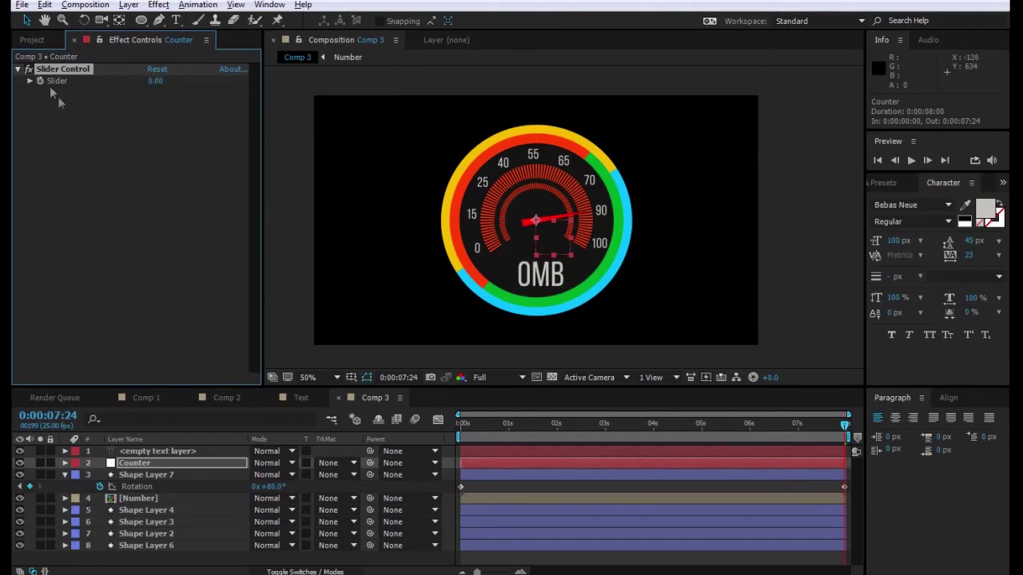
click(157, 450)
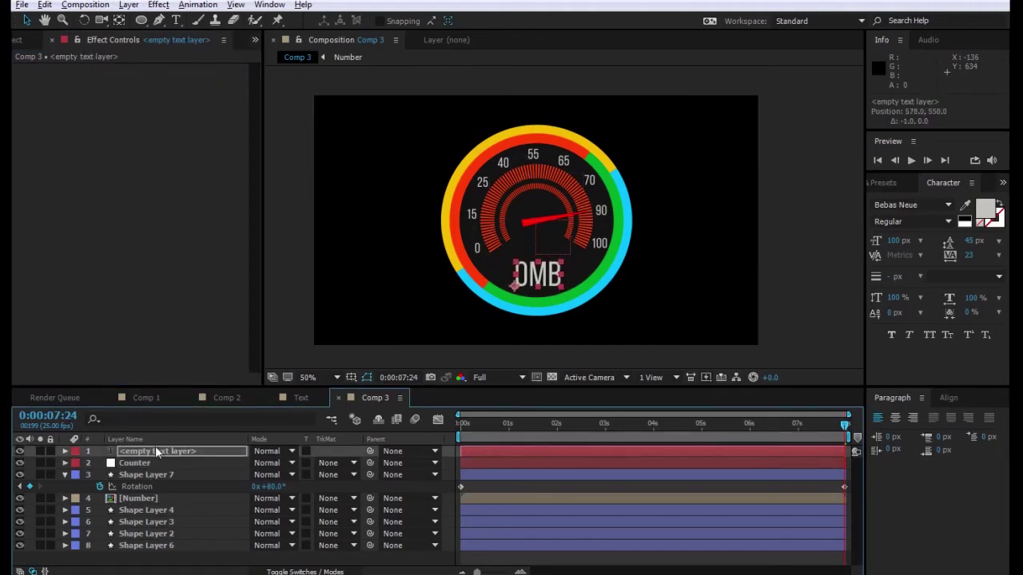
click(168, 461)
click(38, 81)
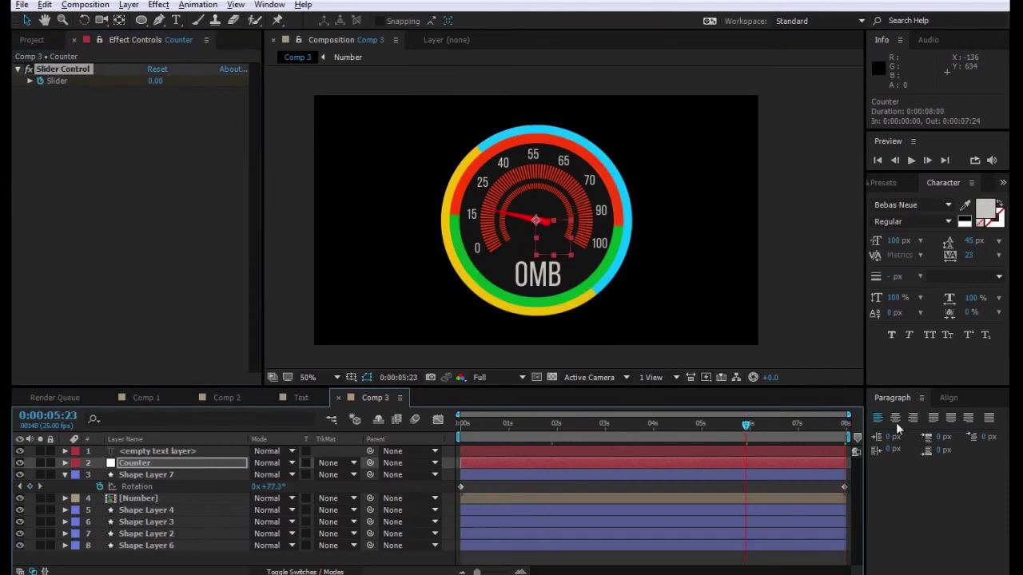
click(154, 81)
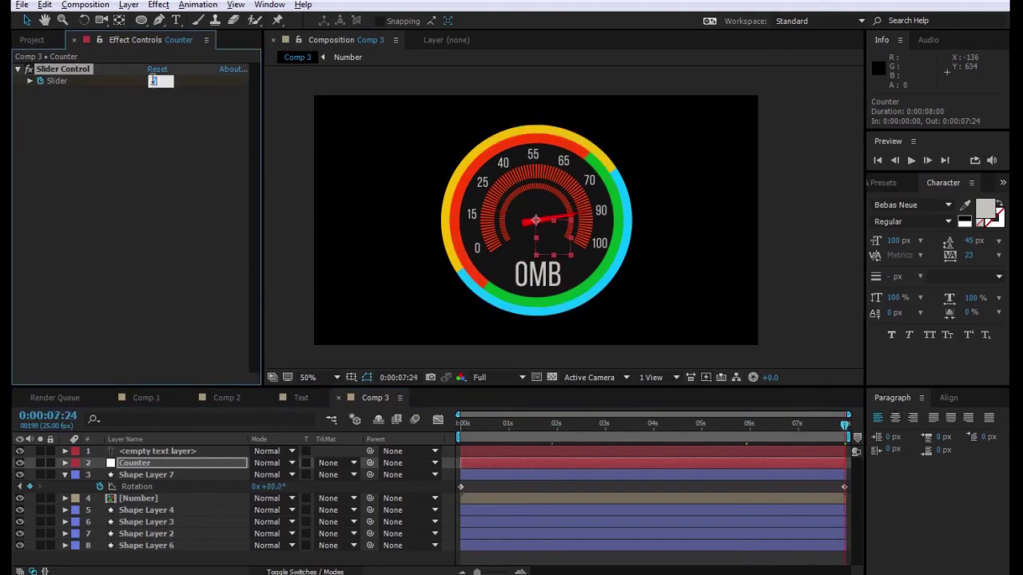
text(90)
key(Return)
- Scrub the time indicator back through the comp to check the readout counting
drag(845, 424, 787, 424)
drag(624, 423, 587, 427)
click(147, 452)
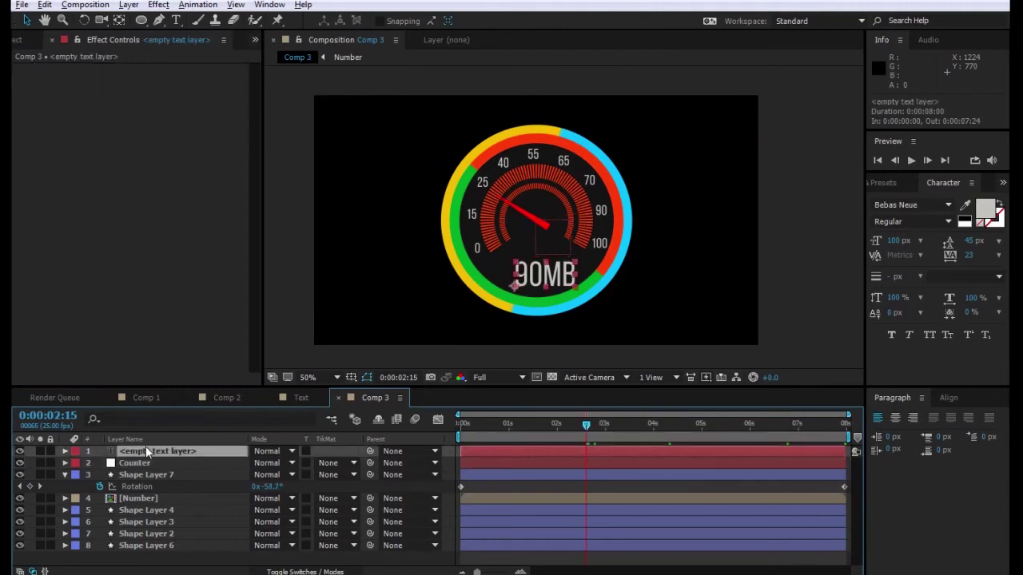
drag(586, 425, 290, 474)
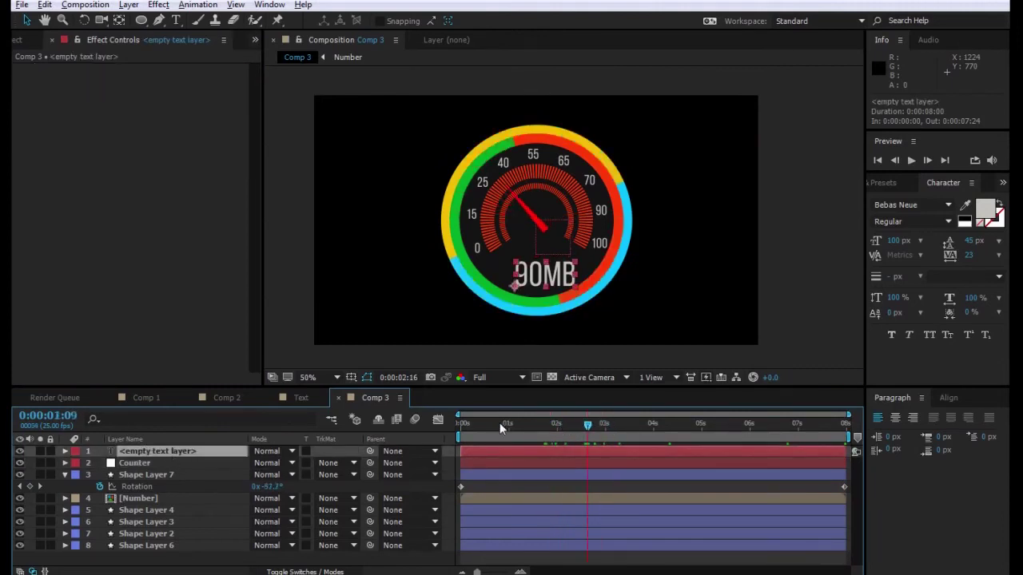
- Confirm the Counter slider value and preview the readout counting to the end
click(163, 465)
click(156, 82)
key(Return)
key(space)
mouse_move(512, 431)
mouse_down()
mouse_move(863, 456)
mouse_move(597, 433)
mouse_move(439, 433)
mouse_up()
- Keyframe the readout's Position at 9MB and nudge it left on the 10MB frame
click(176, 451)
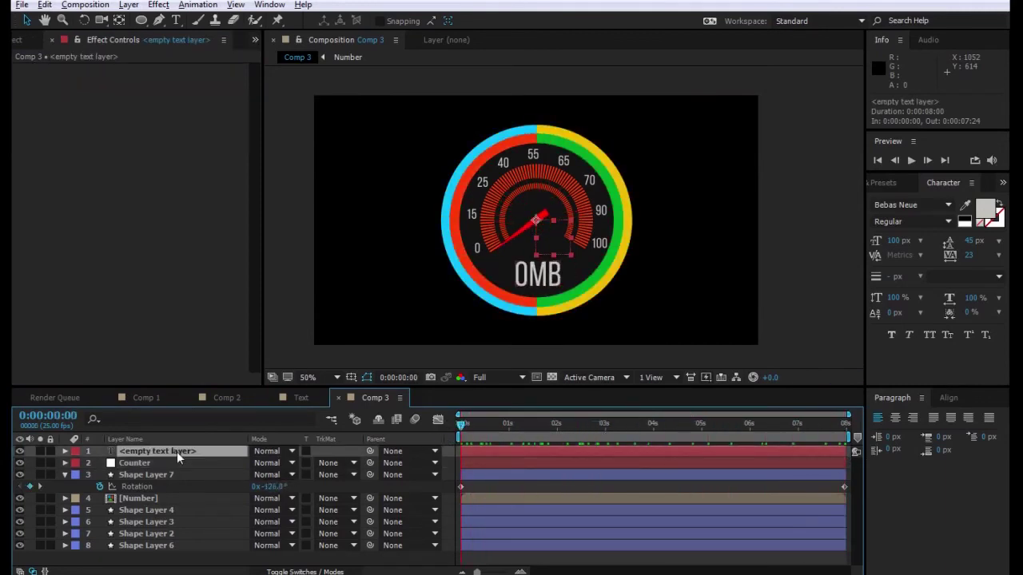
key(p)
mouse_move(503, 425)
mouse_down()
mouse_move(529, 425)
mouse_move(504, 431)
mouse_up()
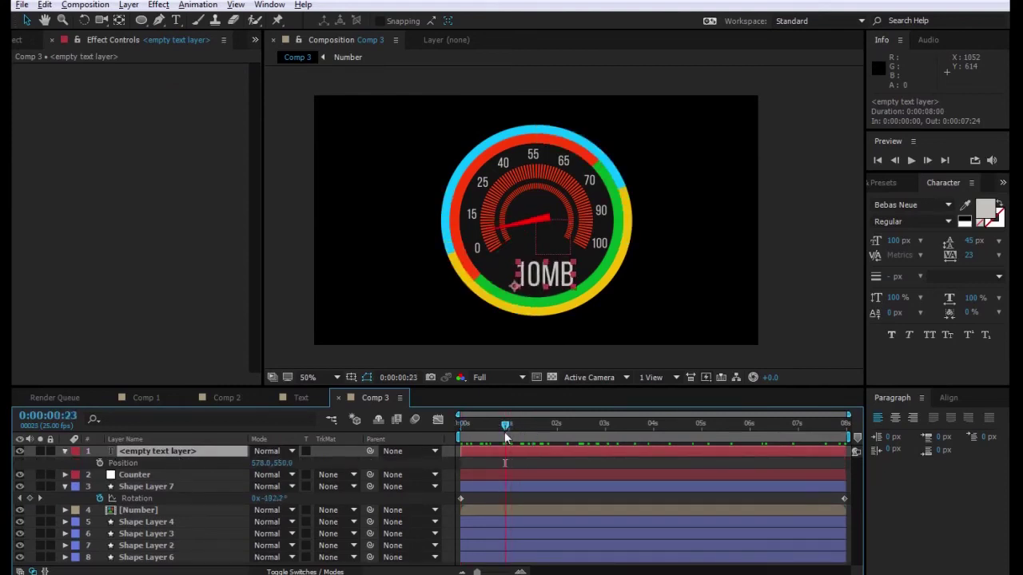
key(Page_Up)
key(Page_Up)
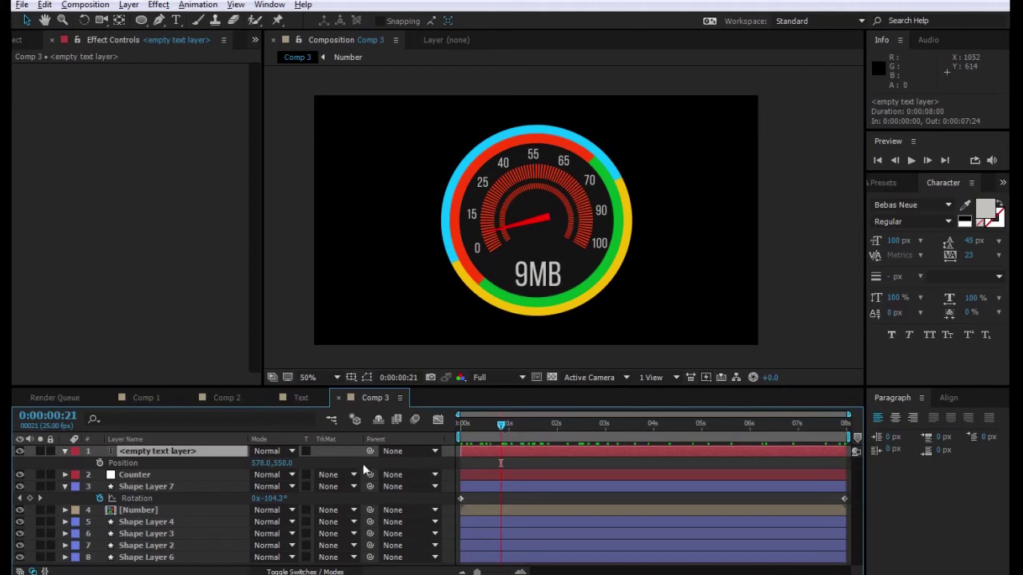
click(99, 462)
key(Page_Down)
key(shift+Left)
- Preview the animation, make Shape Layer 2 visible again and select the Shape Layer 3 ticks
click(808, 308)
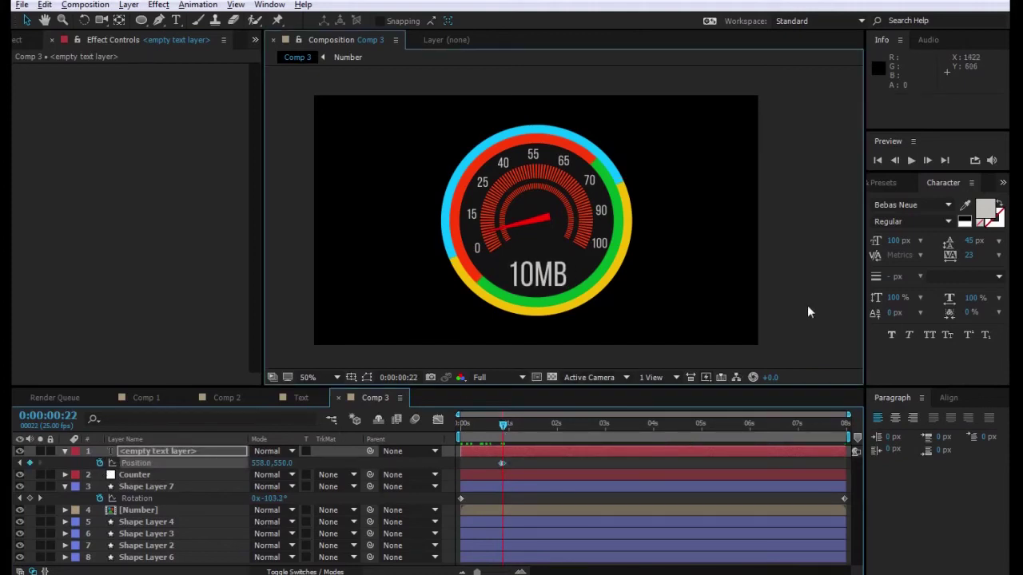
key(space)
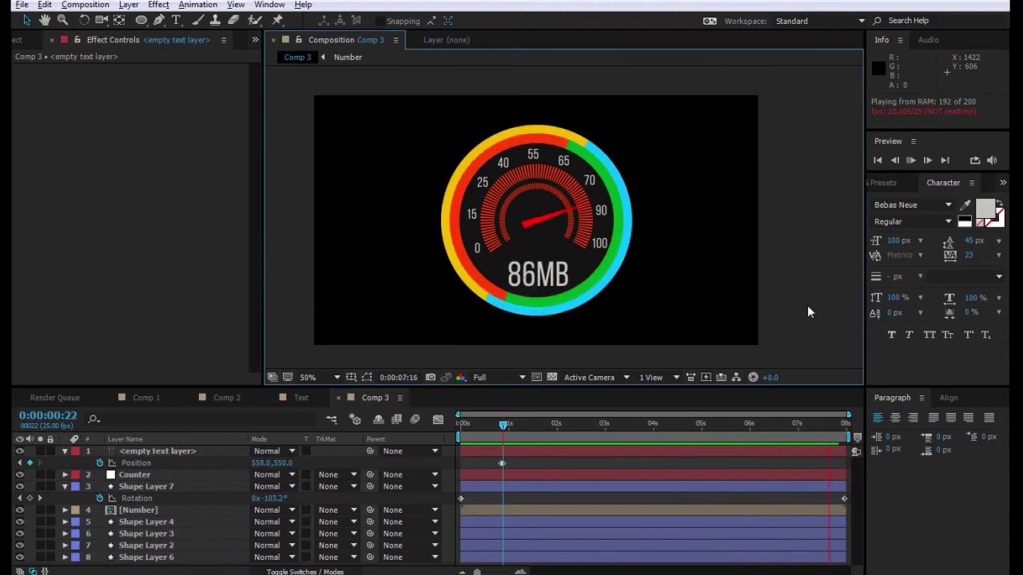
key(space)
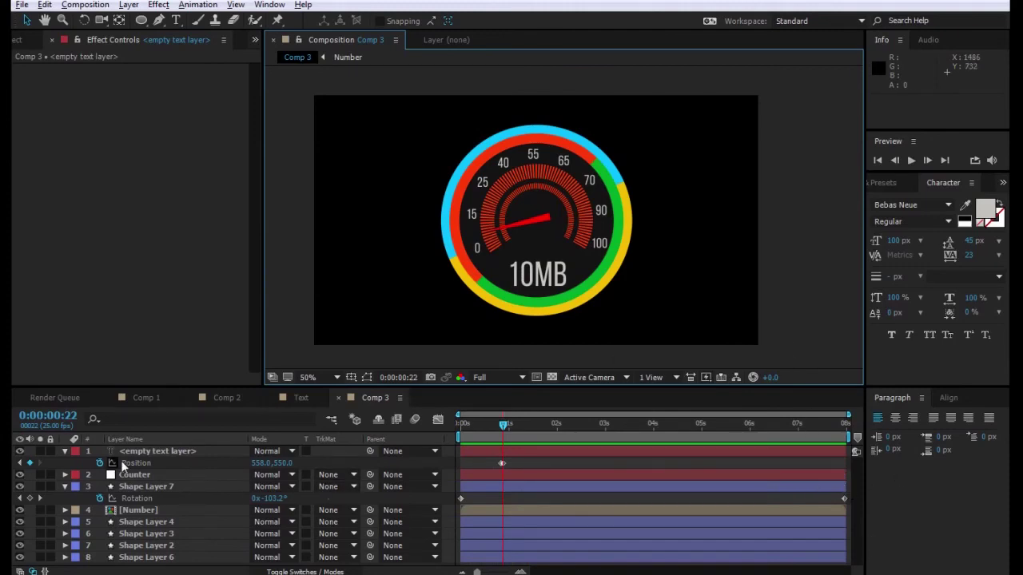
click(42, 463)
click(19, 545)
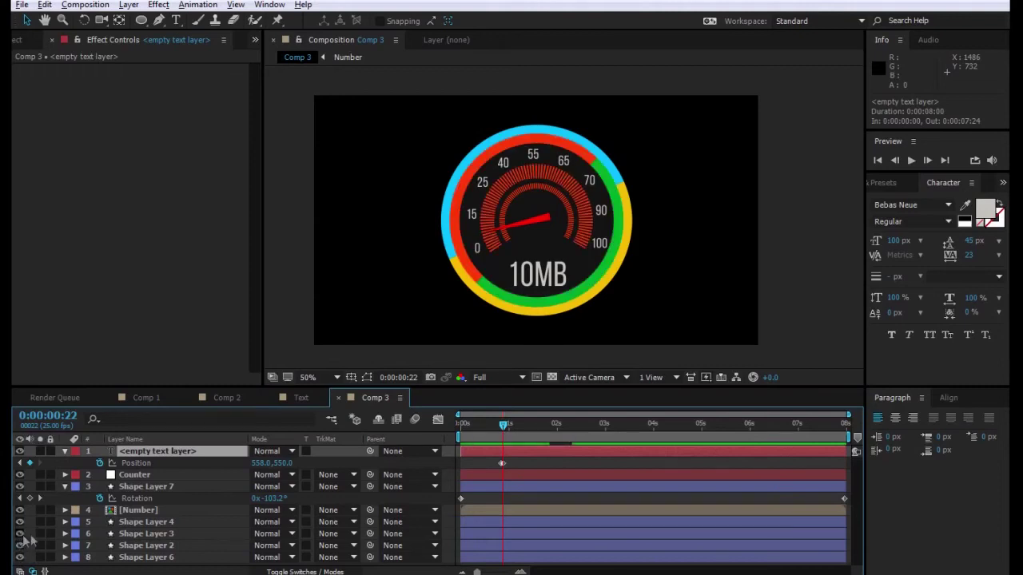
click(136, 535)
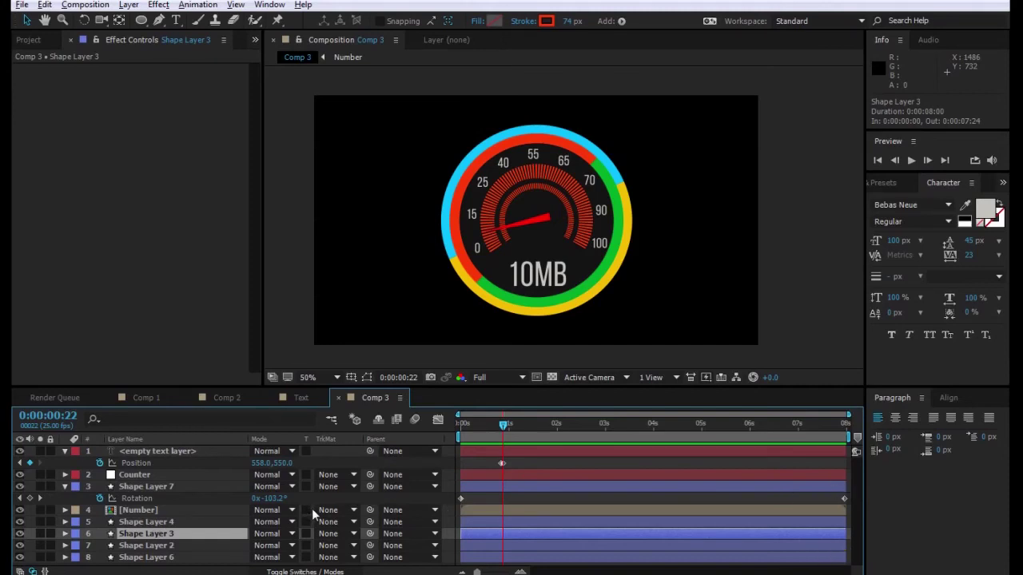
- Apply Gradient Ramp to the Shape Layer 3 tick marks with a bright green start colour
click(879, 180)
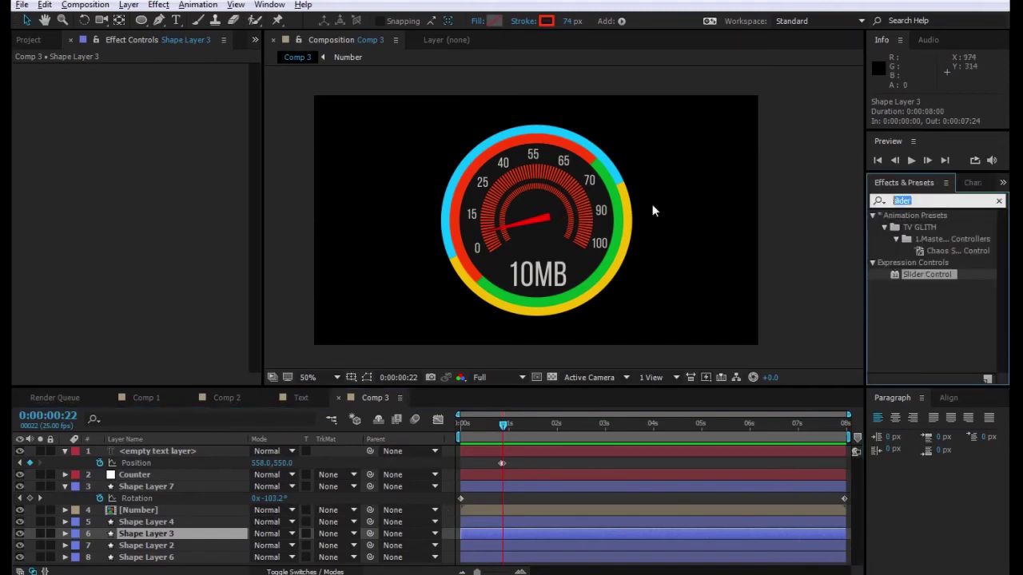
text(ramp)
drag(915, 229, 182, 533)
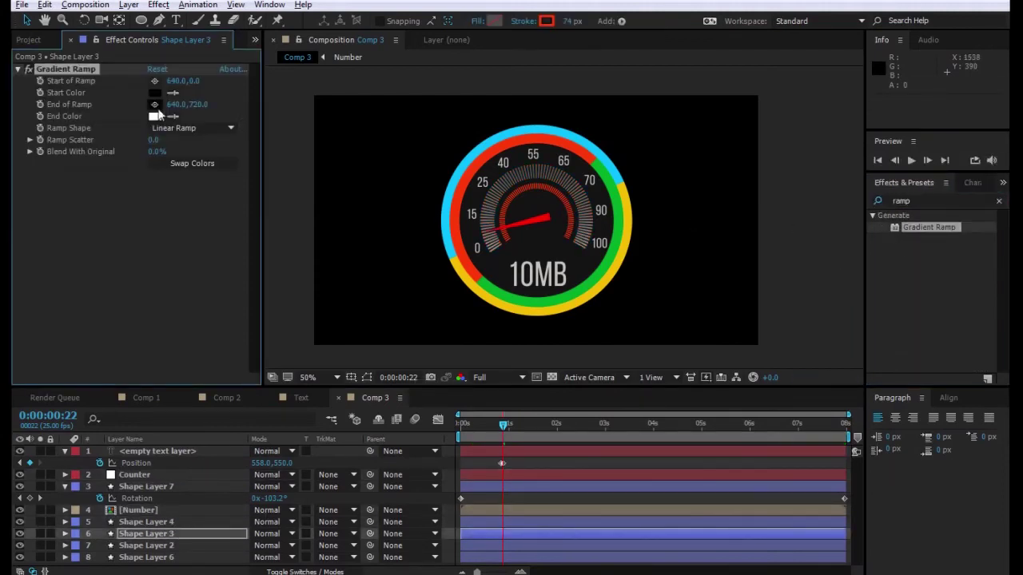
click(157, 93)
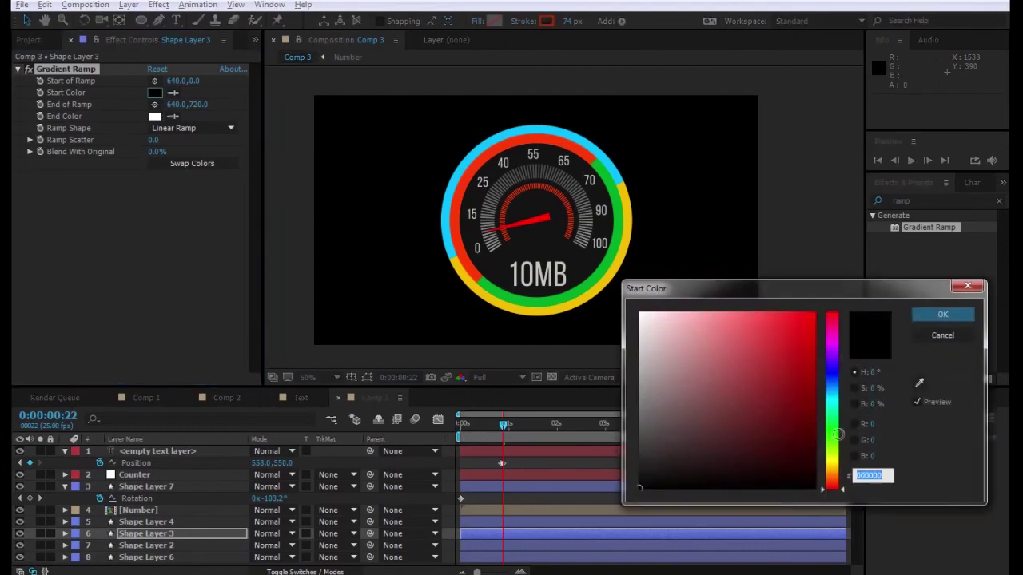
click(837, 434)
click(816, 312)
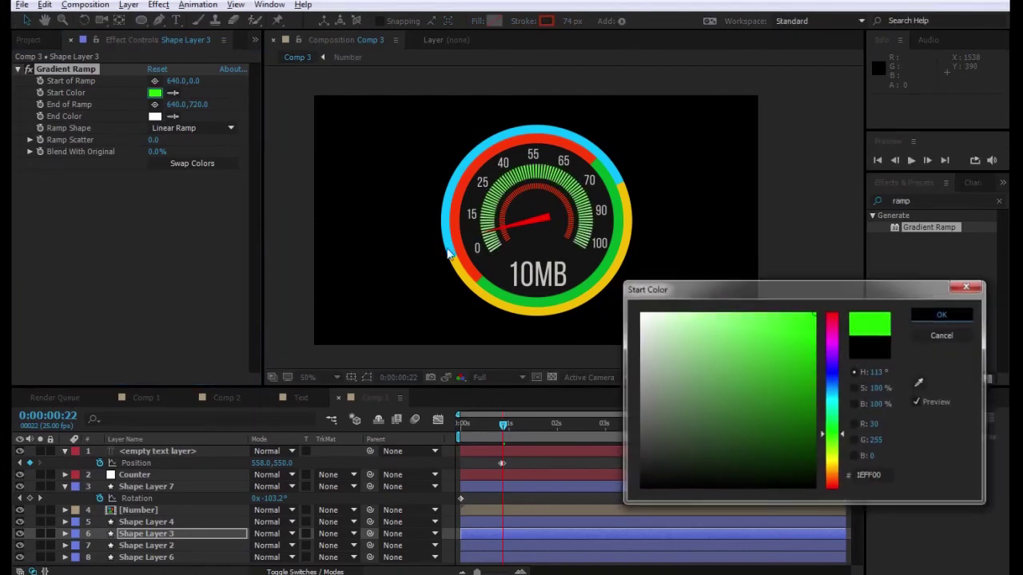
key(Return)
- Set the ramp's end colour to saturated cyan and move the end point up into the gauge
click(155, 116)
click(831, 400)
click(812, 334)
drag(814, 335, 807, 302)
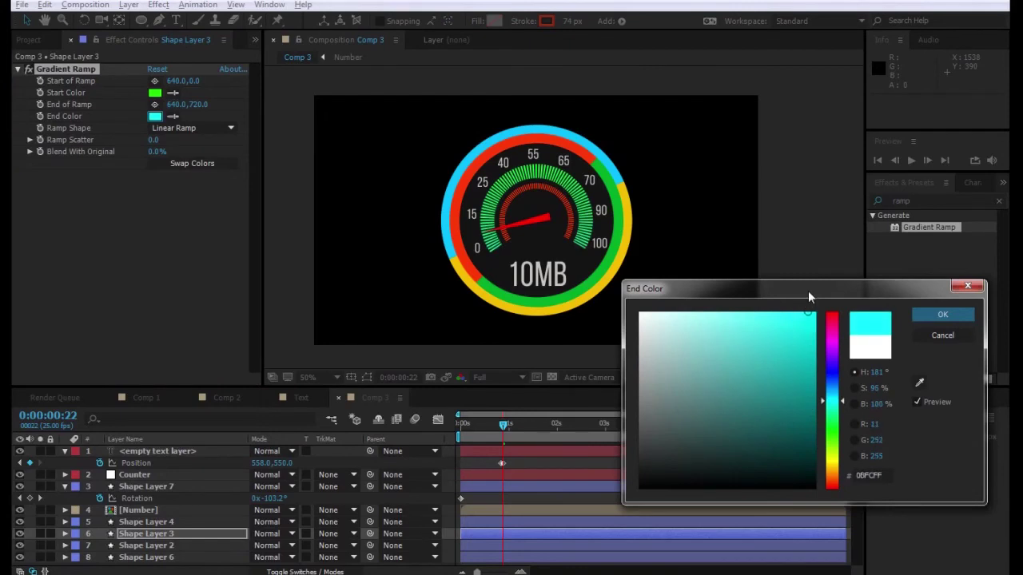
key(Return)
drag(536, 344, 541, 245)
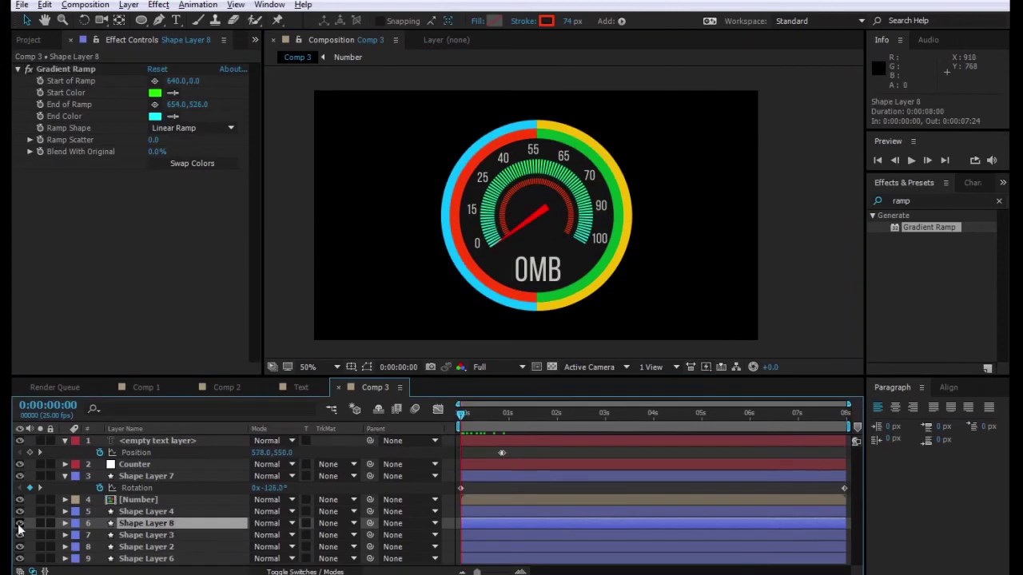
- Compare the green tick ring on and off, then set Trim Paths Start to 32%
click(19, 523)
click(20, 523)
click(19, 524)
click(19, 524)
click(66, 524)
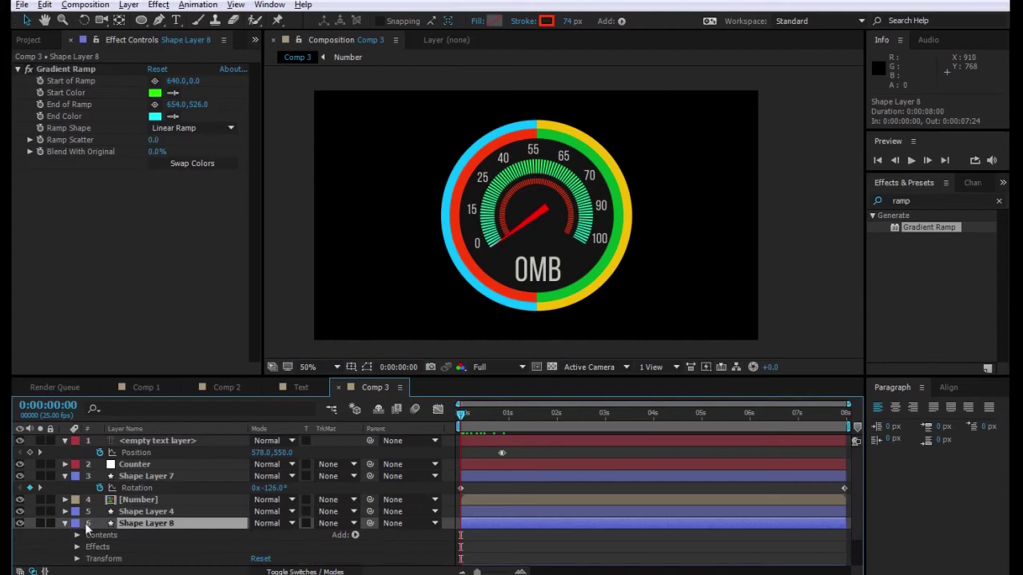
click(78, 535)
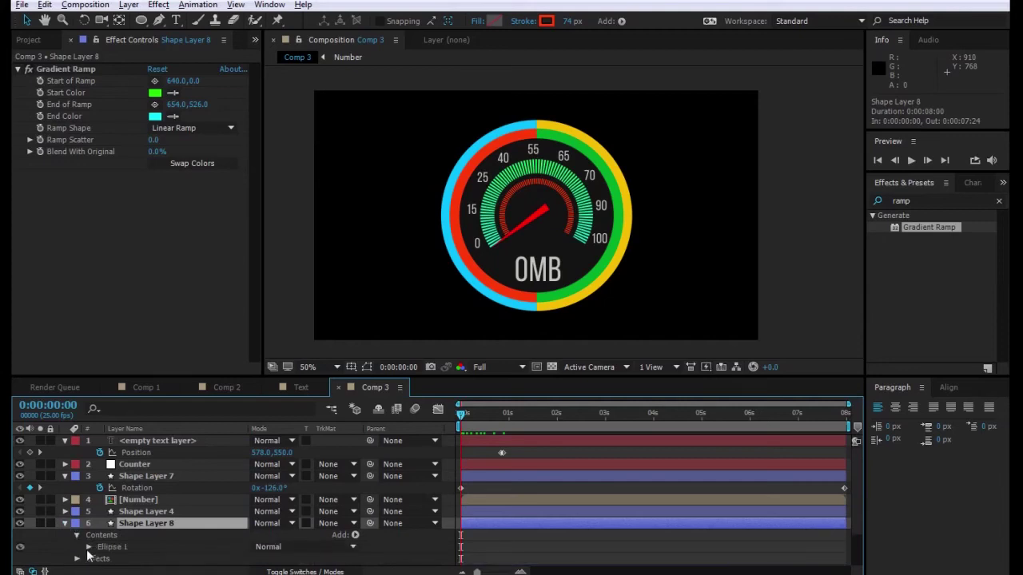
click(88, 546)
click(116, 524)
click(101, 524)
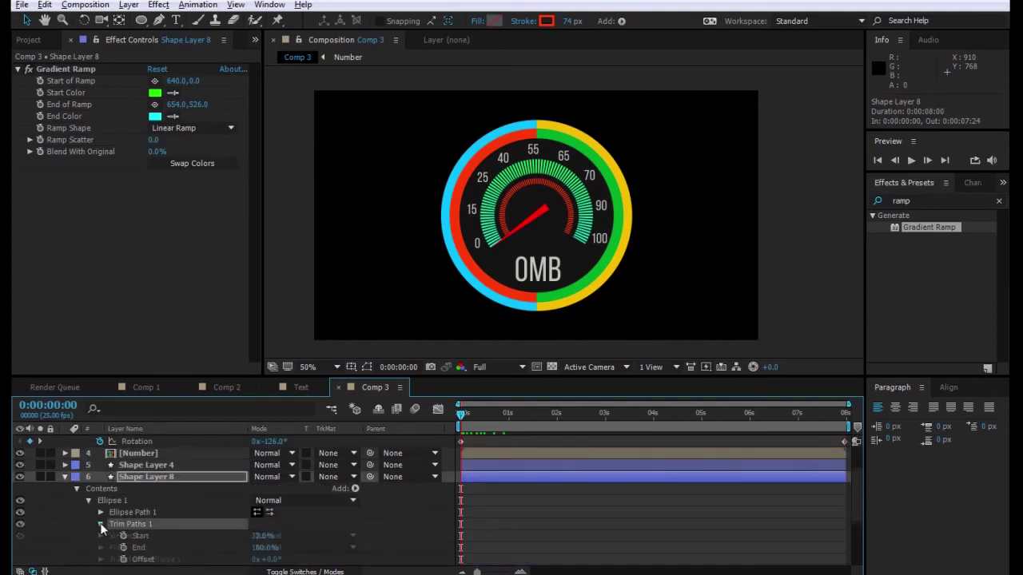
mouse_move(260, 526)
mouse_down()
mouse_move(248, 524)
mouse_move(263, 530)
mouse_move(248, 535)
mouse_move(198, 528)
mouse_up()
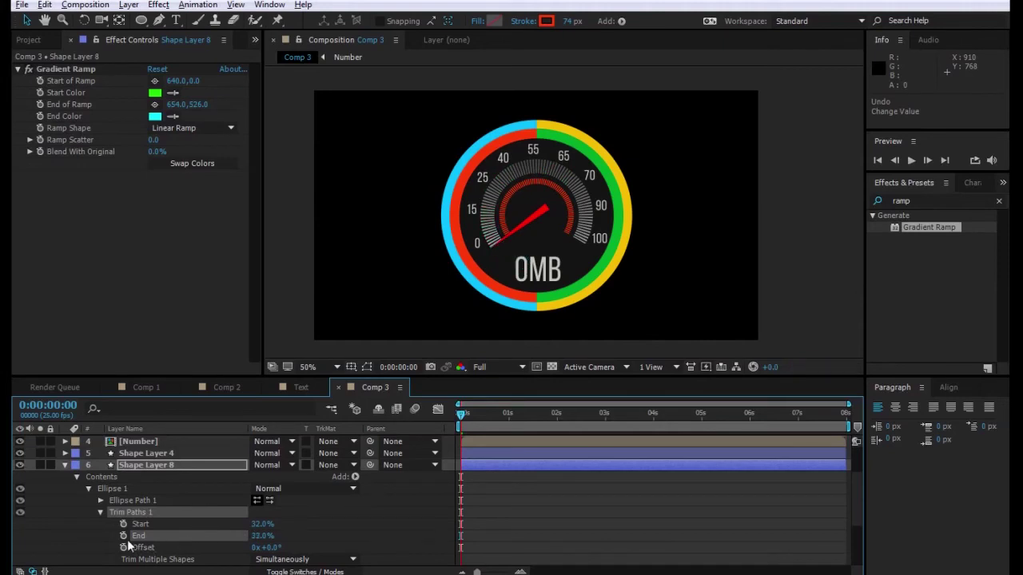
- Animate Trim Paths End to 89% at the comp end and preview the filling ticks
drag(597, 412, 849, 425)
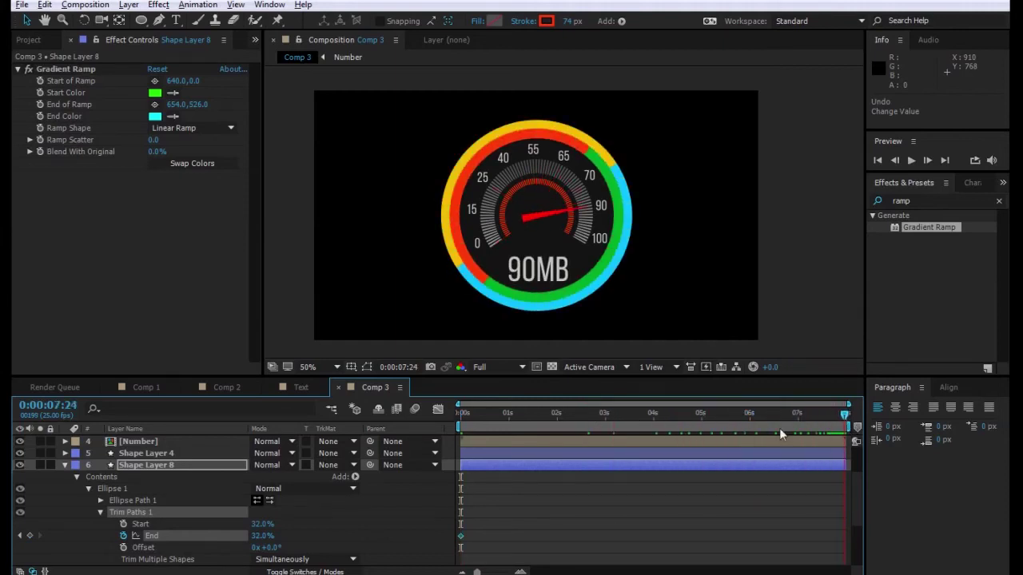
drag(286, 539, 302, 531)
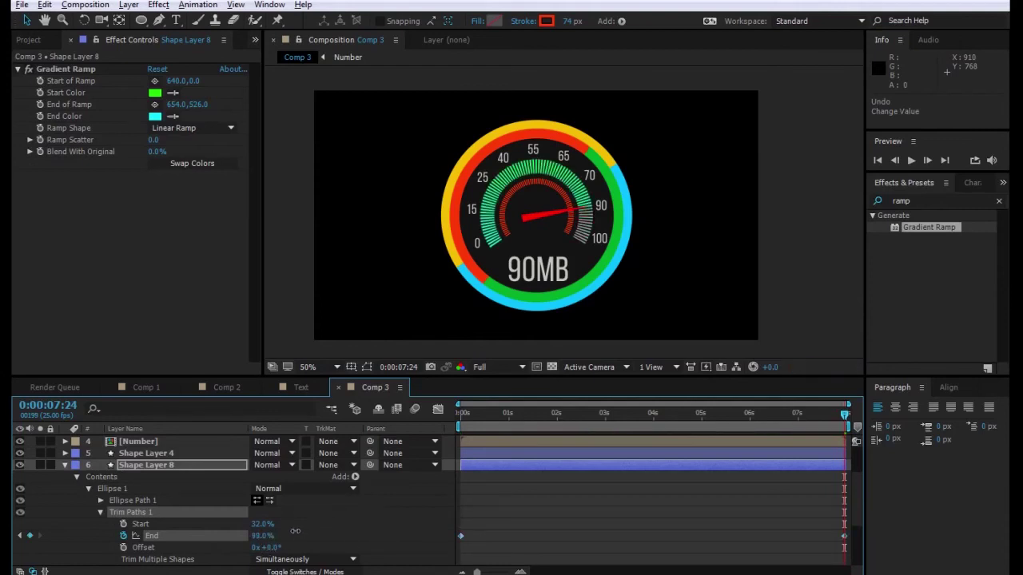
click(827, 286)
key(space)
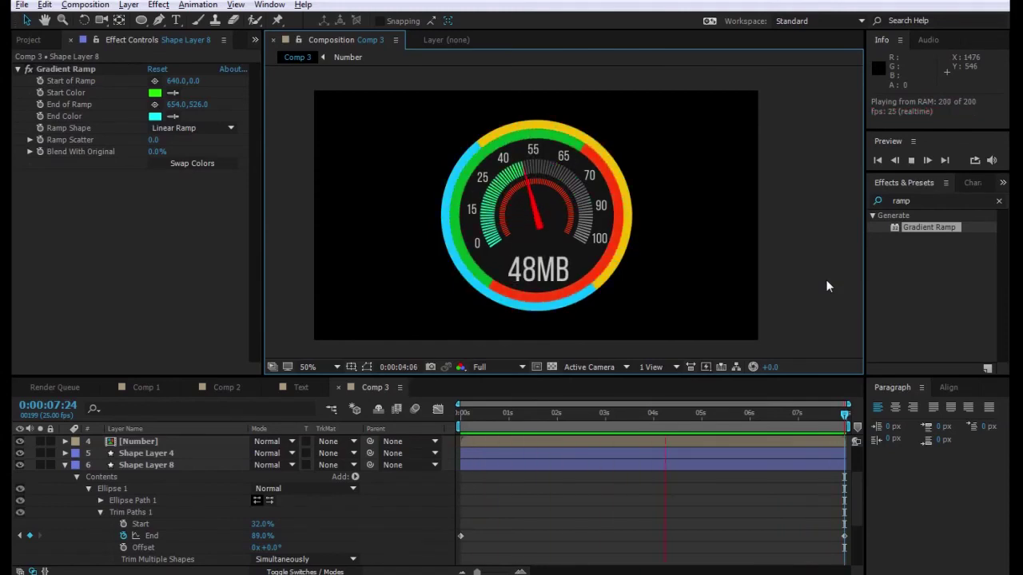
key(space)
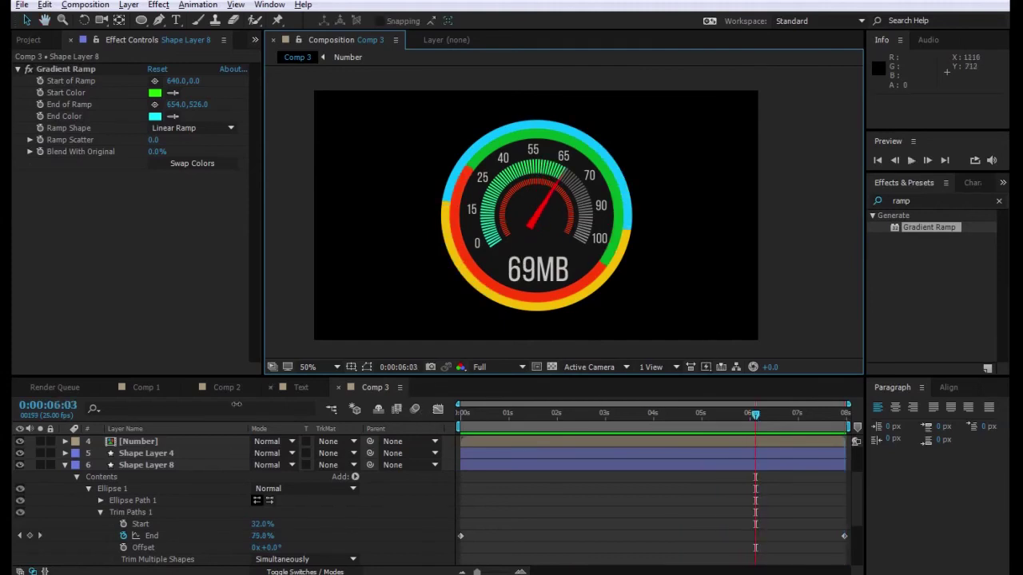
- Check ticks against the needle around 0:00:01:15 and 0:00:02:09, then open the Number composition
click(538, 420)
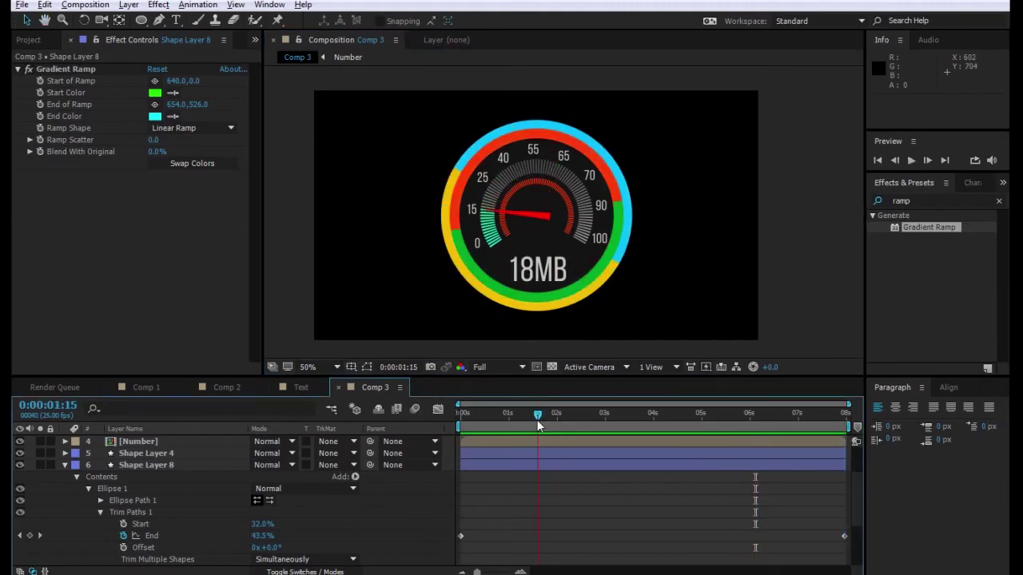
drag(536, 419, 537, 419)
click(578, 417)
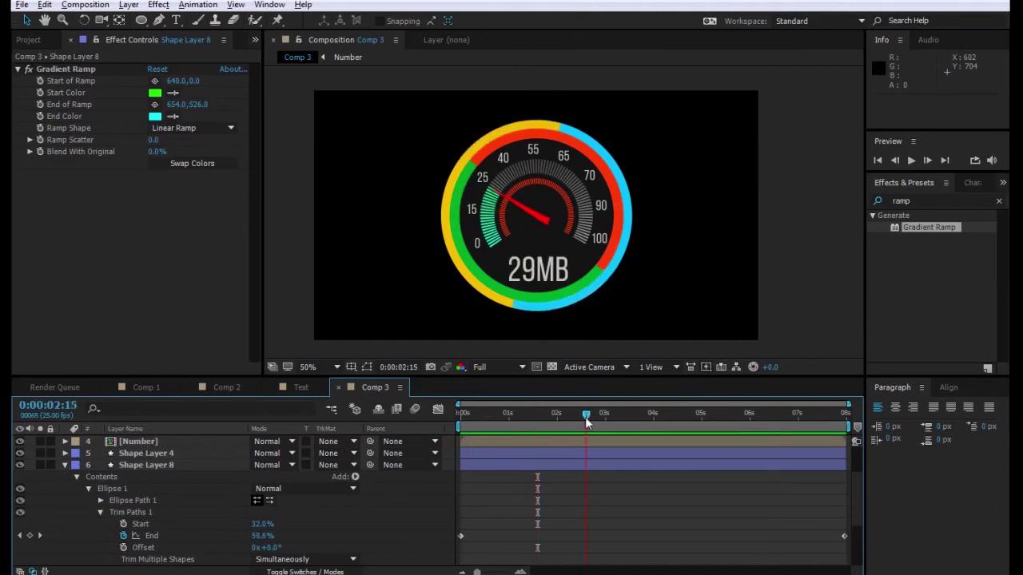
double_click(137, 441)
click(124, 523)
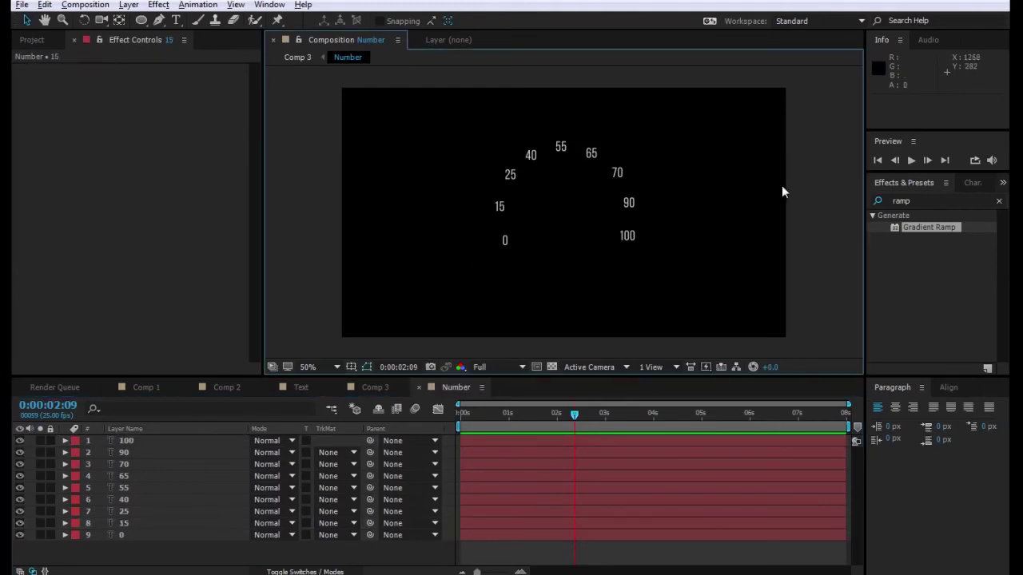
- Change the 15 dial label to 18 and scrub Comp 3 to check the relabelled dial
scroll(389, 264, up, 4)
key(ctrl+t)
text(18)
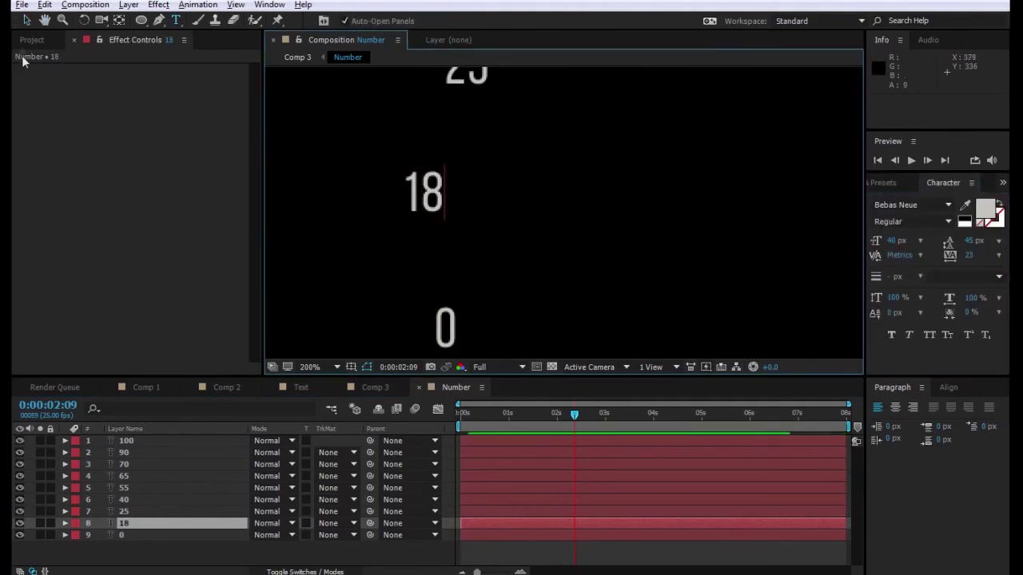
click(28, 20)
click(375, 387)
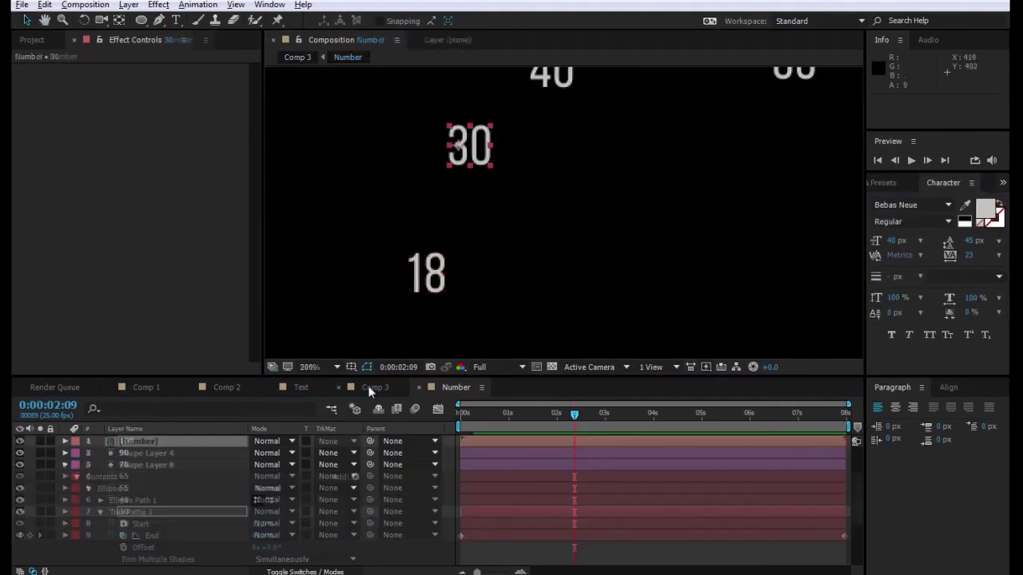
drag(586, 428, 644, 429)
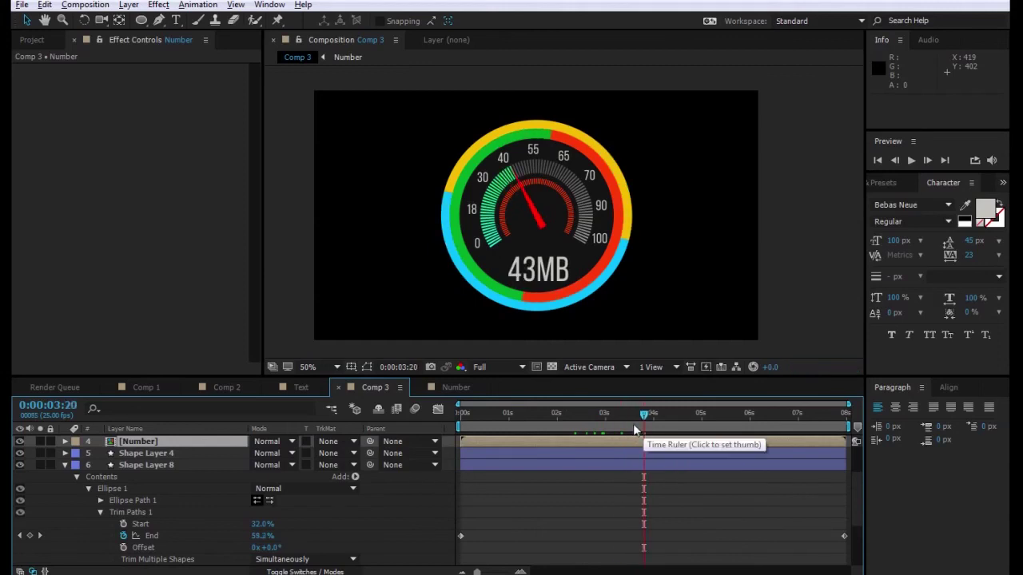
click(635, 424)
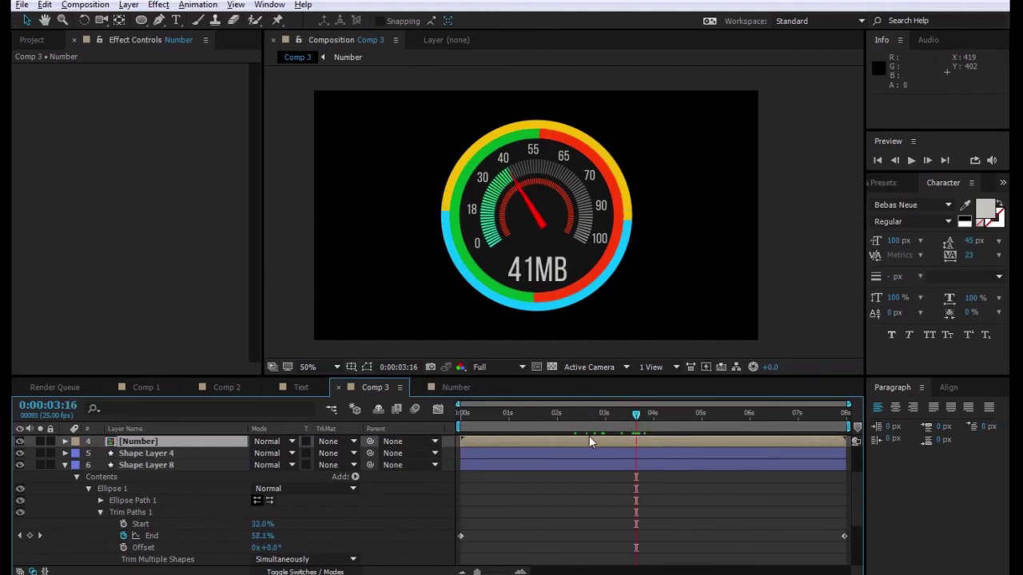
drag(658, 417, 785, 416)
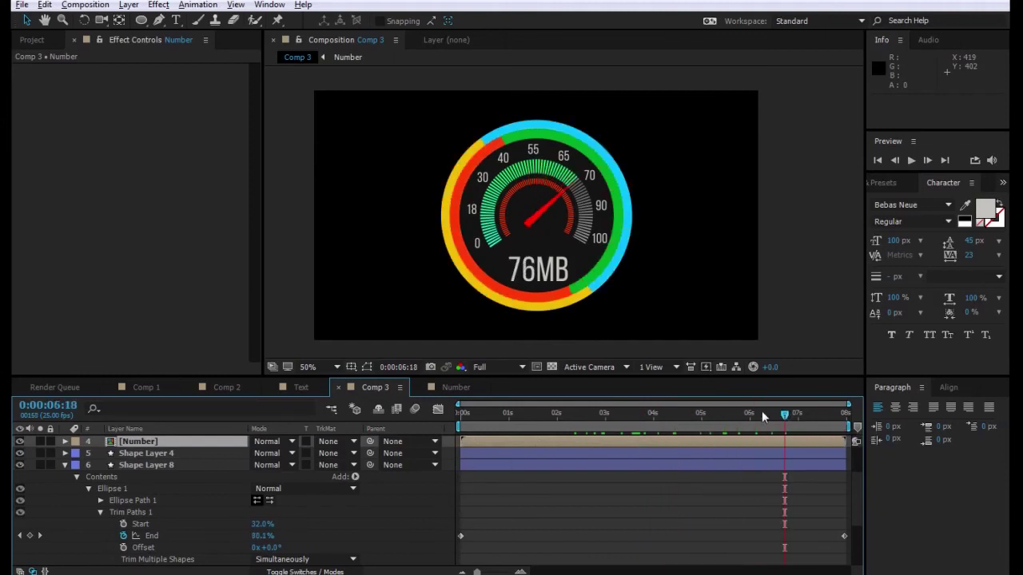
- Change the 70 dial label to 75 in the Number composition
click(450, 387)
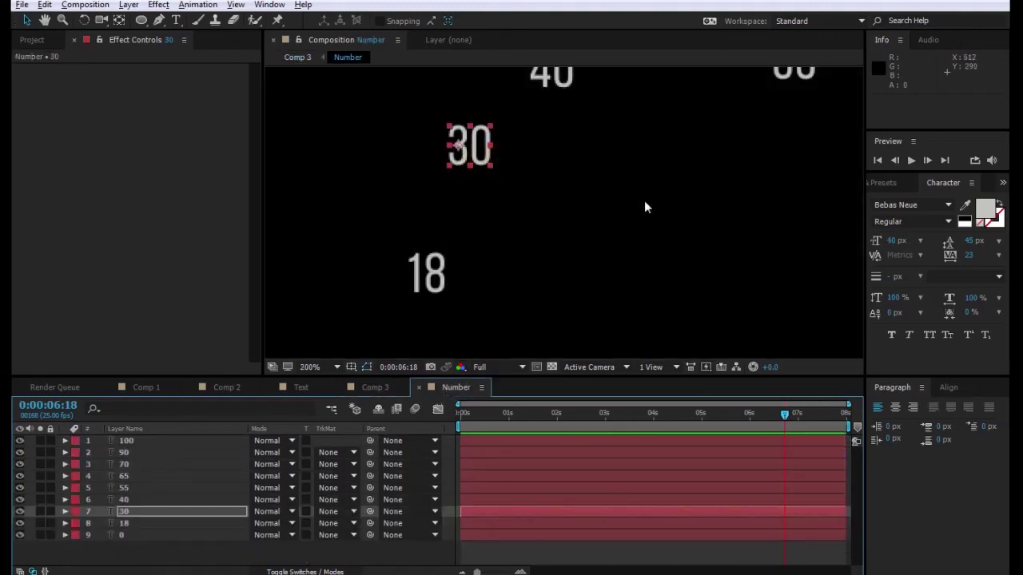
drag(644, 207, 370, 256)
double_click(518, 229)
text(75)
click(377, 387)
mouse_move(796, 421)
mouse_down()
mouse_move(863, 429)
mouse_move(453, 407)
mouse_up()
click(26, 20)
- Preview Comp 3 with the updated labels, then select every layer
click(785, 180)
key(space)
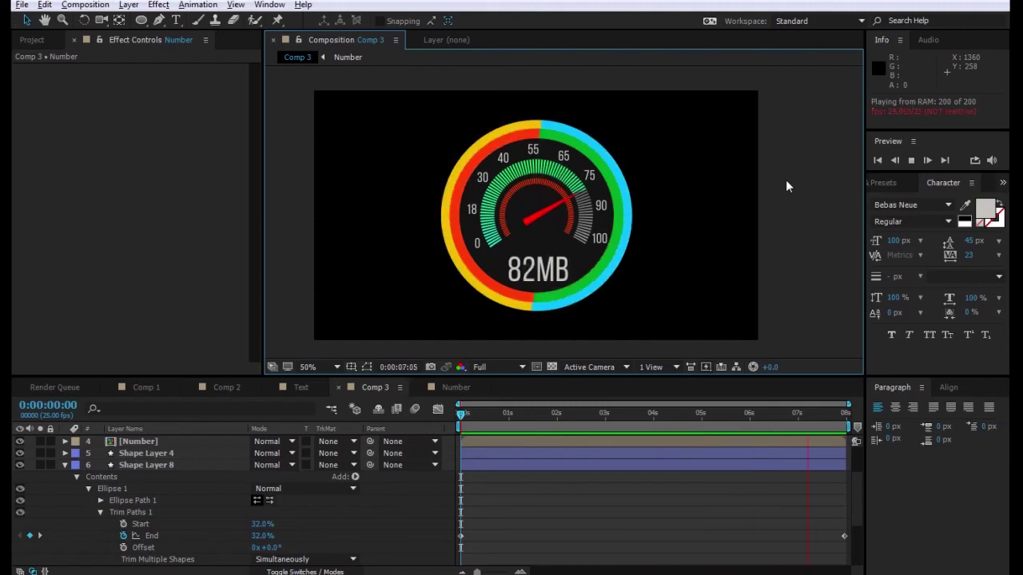
key(space)
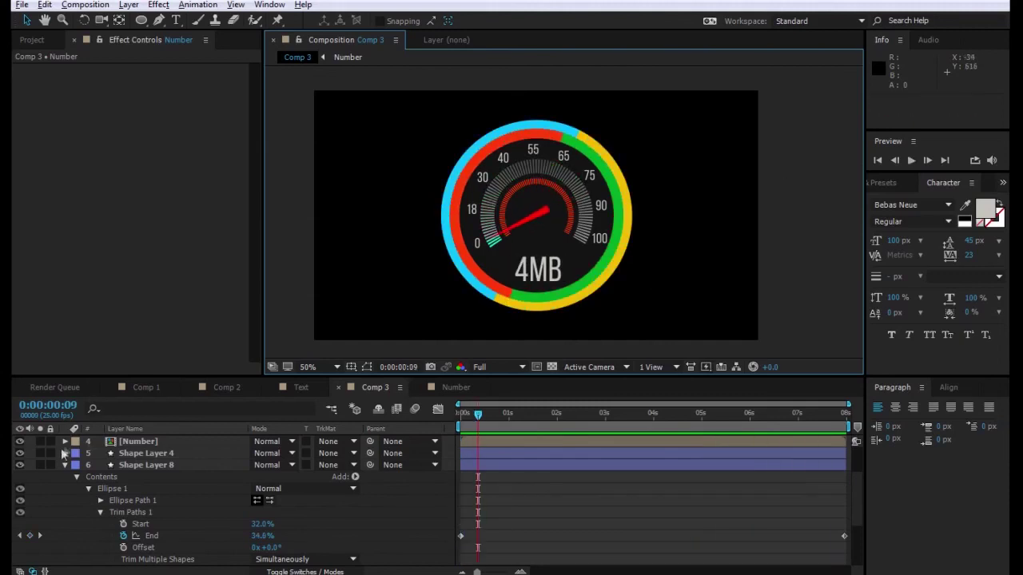
key(ctrl+a)
- Add an adjustment layer to Comp 3 carrying Glow with radius 65
key(u)
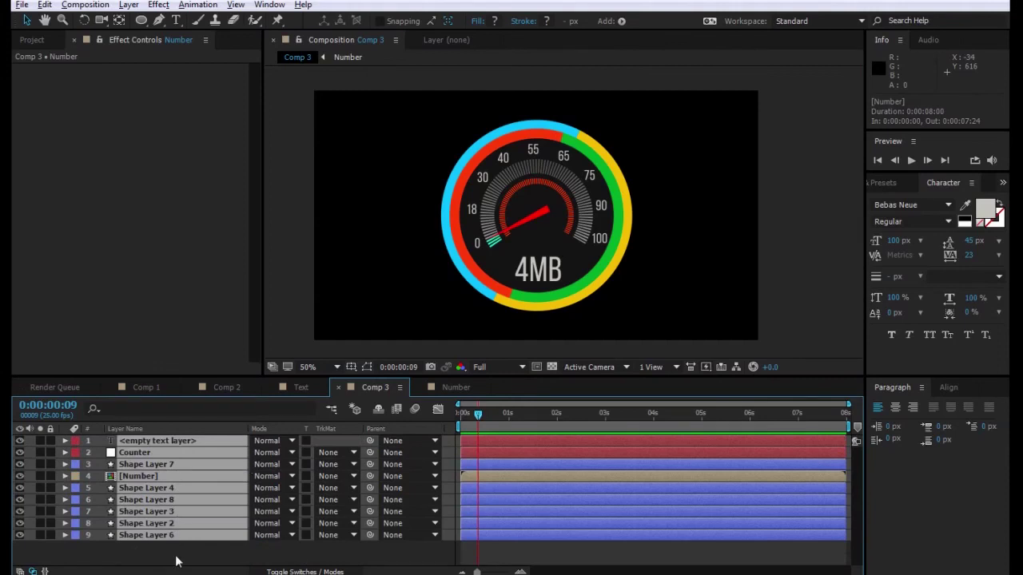
right_click(287, 406)
mouse_move(343, 413)
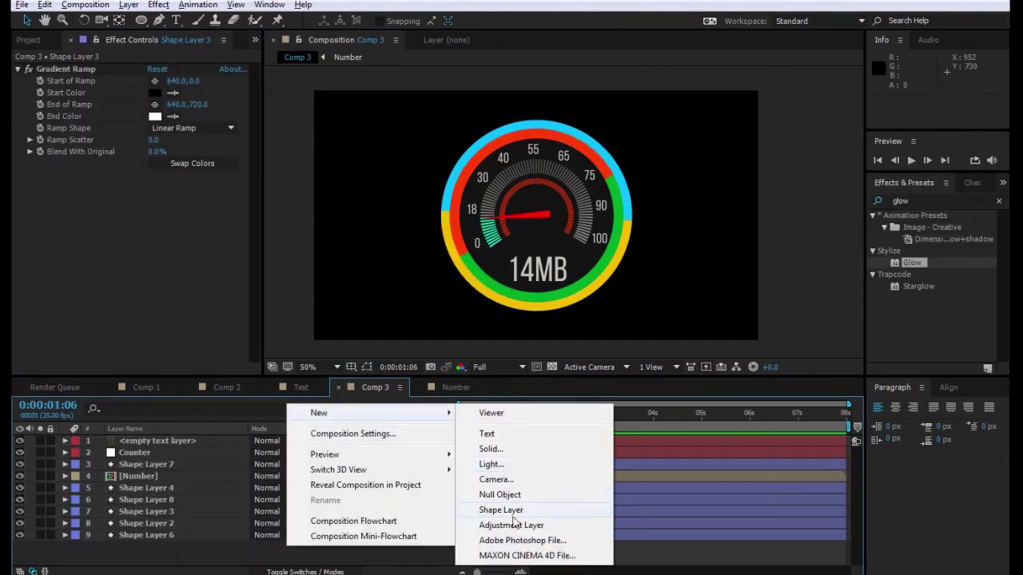
click(511, 525)
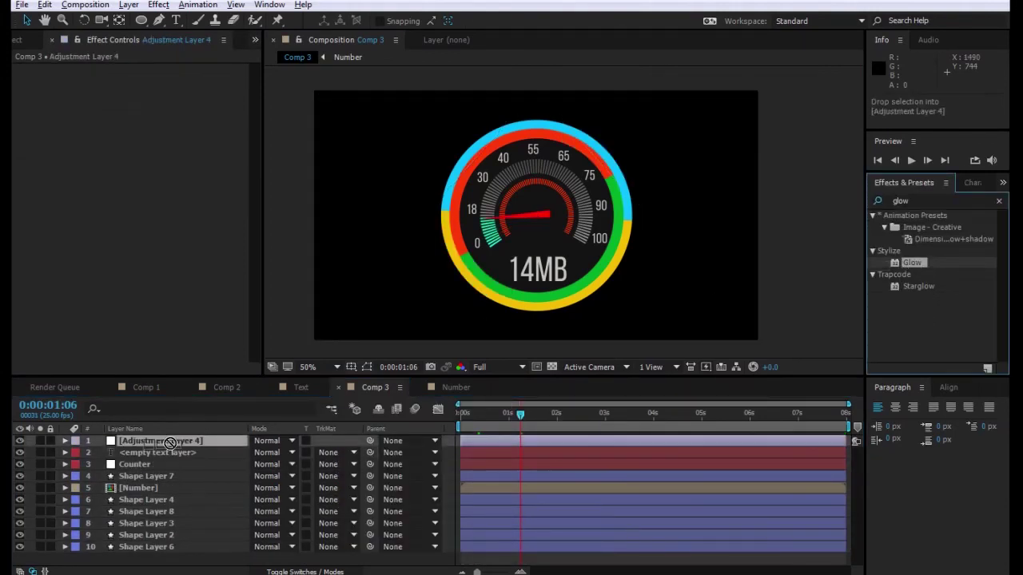
drag(912, 262, 172, 441)
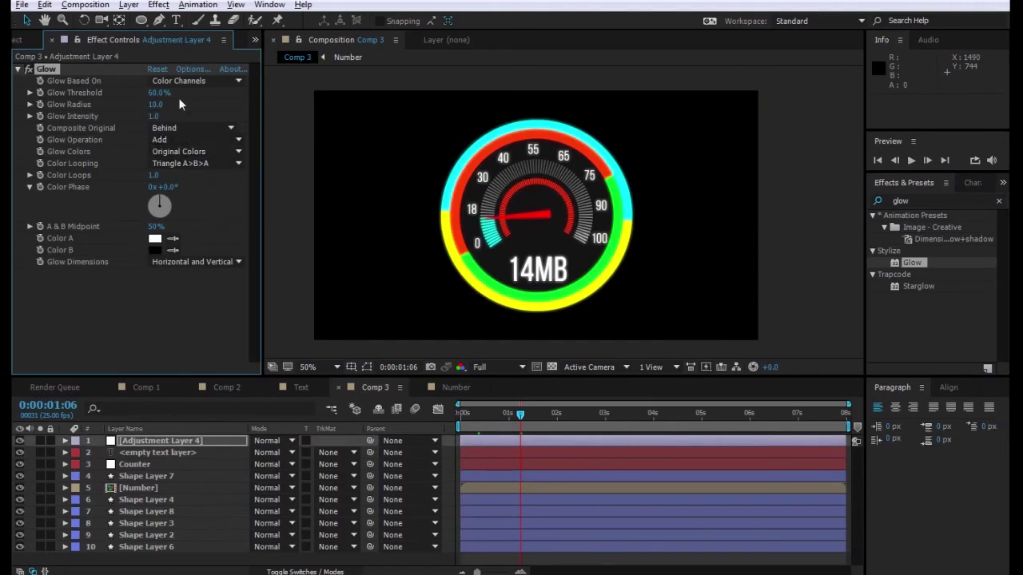
drag(158, 104, 188, 104)
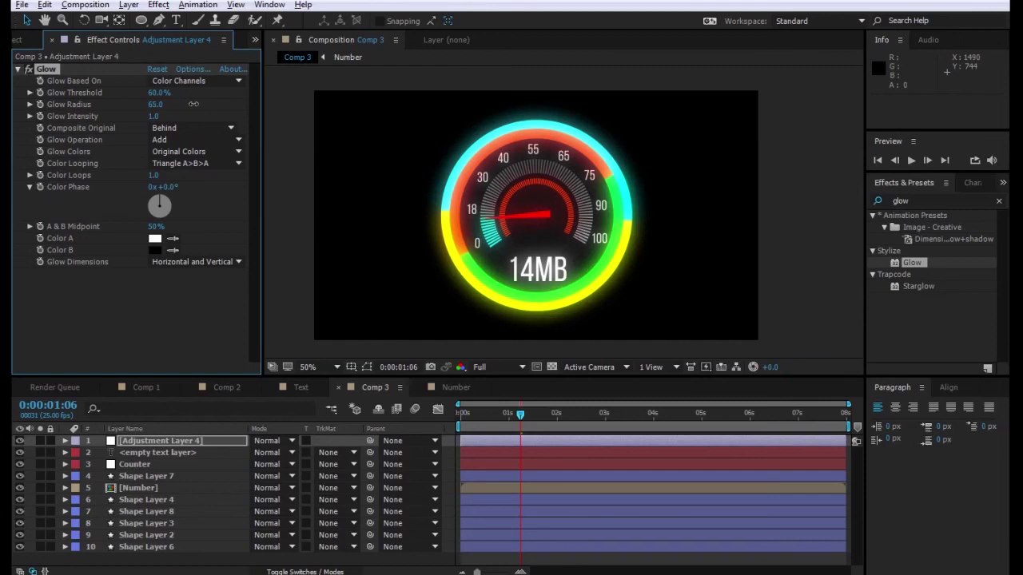
- Set the adjustment layer's opacity to 50% and preview the glowing gauge
key(t)
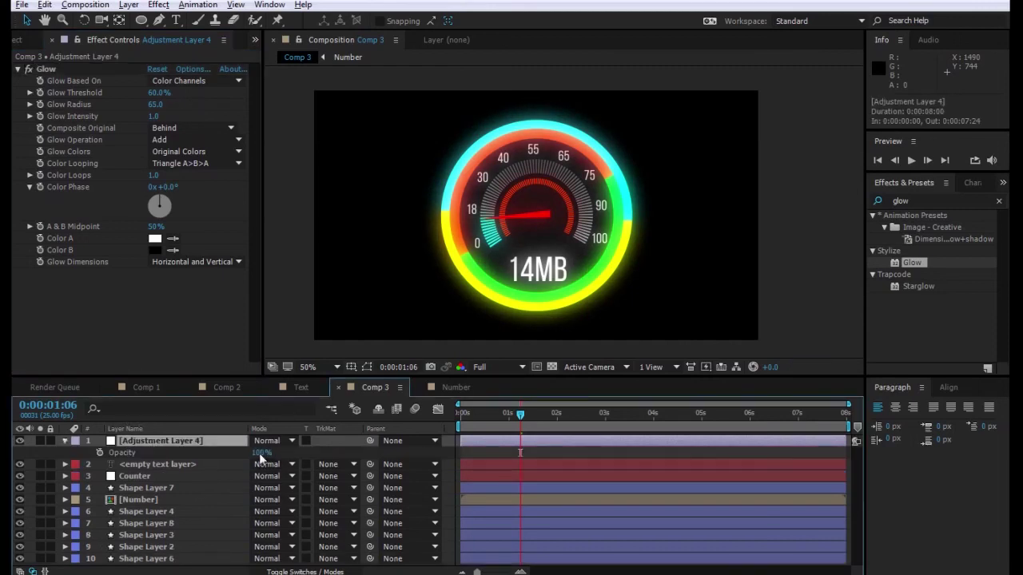
text(50)
key(Return)
click(821, 247)
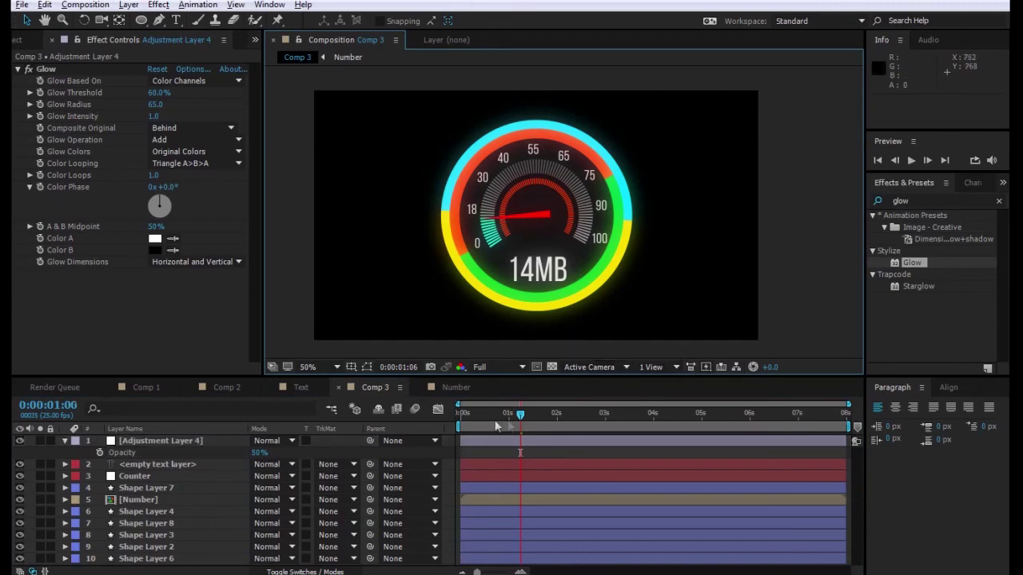
drag(483, 419, 550, 421)
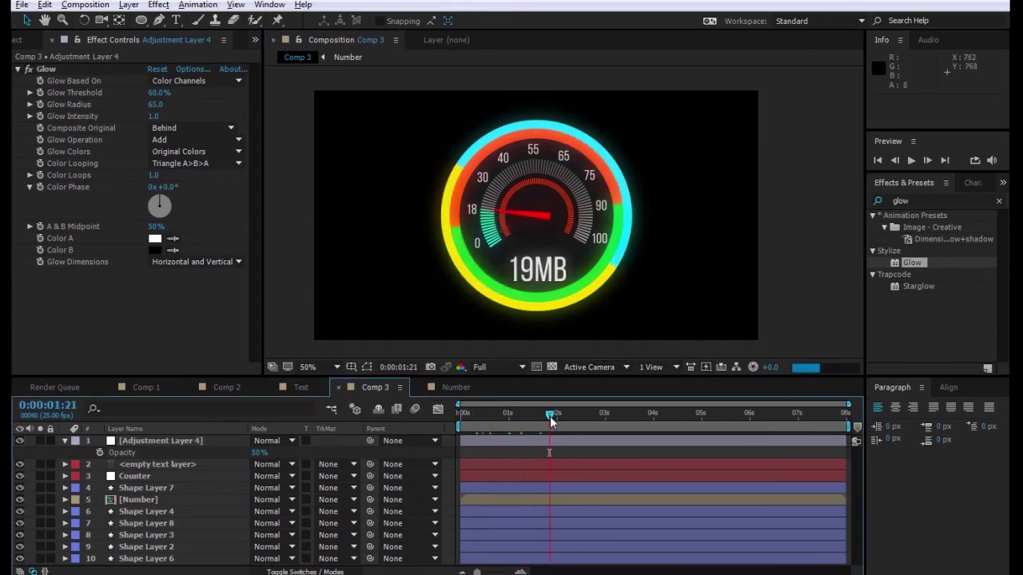
key(space)
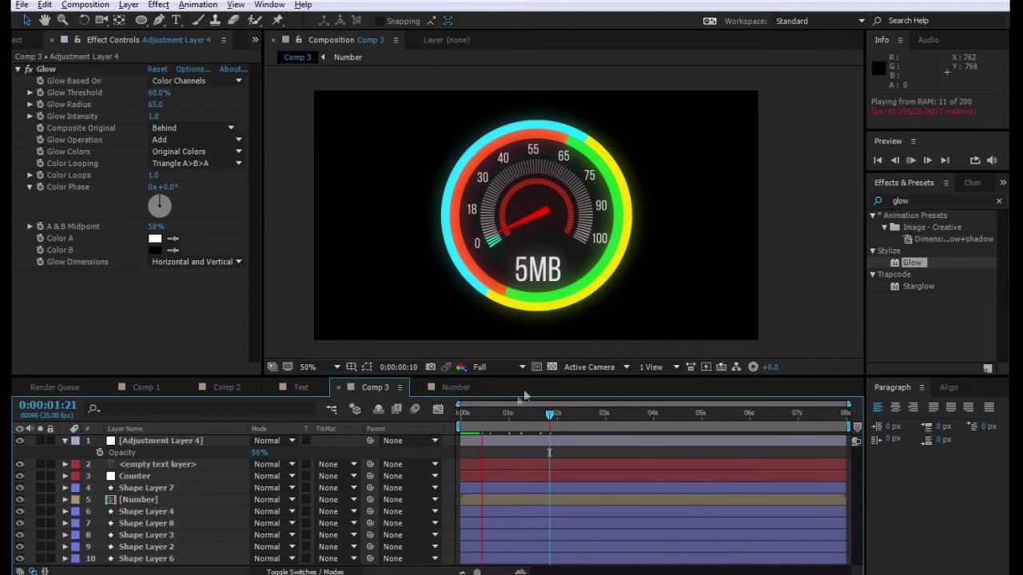
click(800, 283)
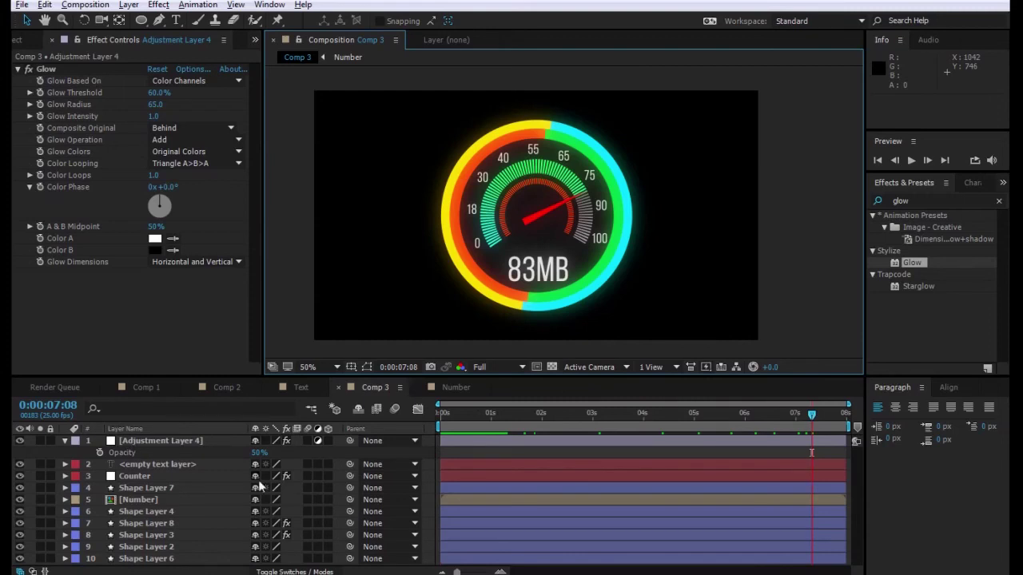
click(18, 41)
- Create a new composition from Comp 3 and scale down the central gauge
click(52, 192)
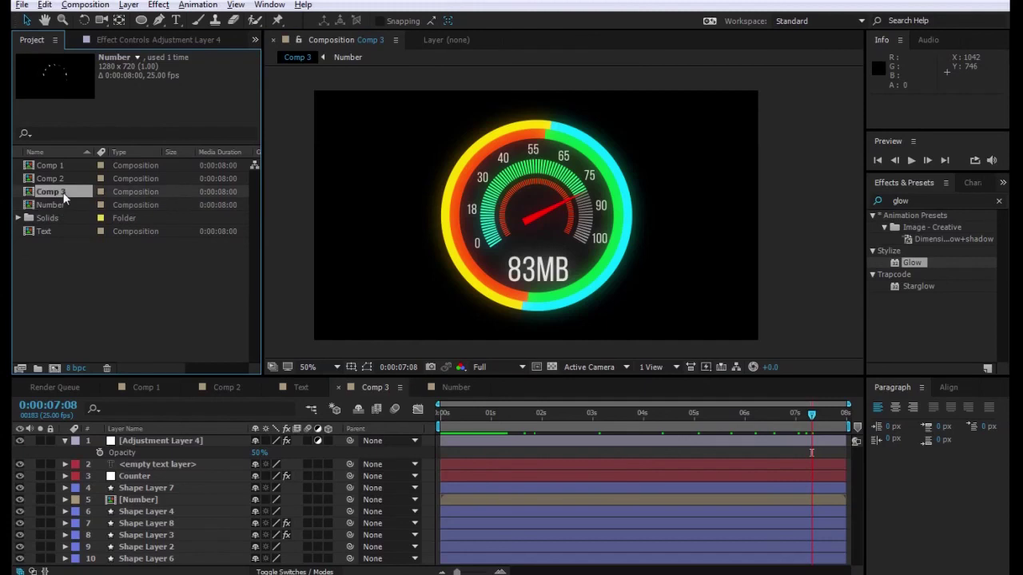
drag(54, 375, 54, 375)
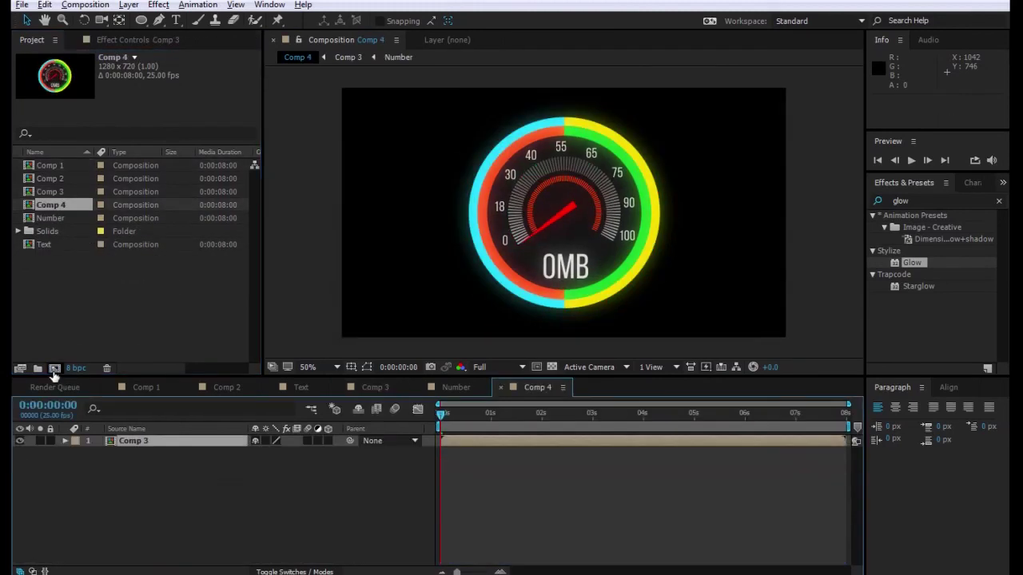
drag(473, 430, 488, 425)
click(209, 444)
key(s)
drag(272, 452, 262, 453)
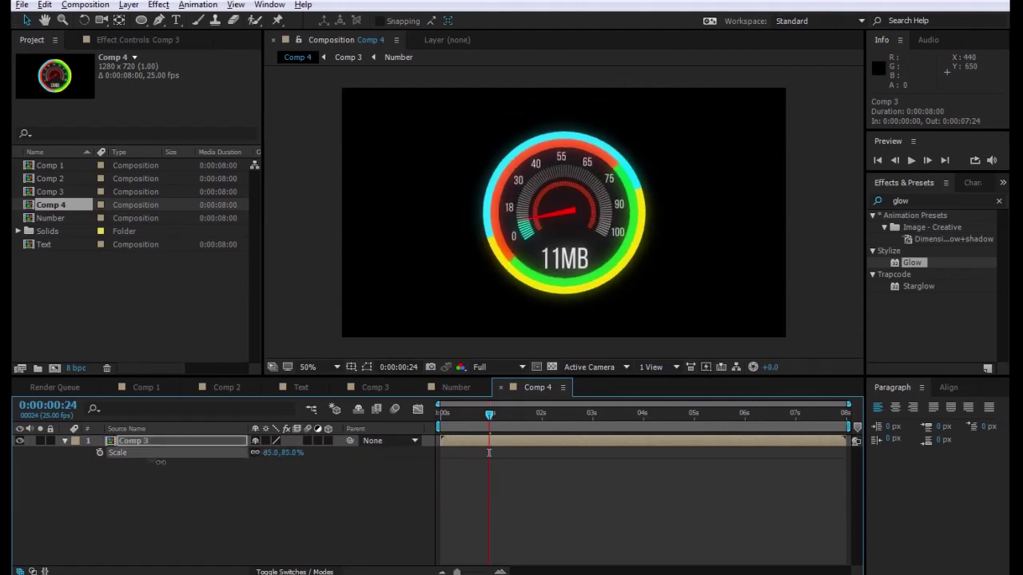
- Duplicate the gauge, scale the copy to 64% and place it on the left
click(141, 440)
key(ctrl+d)
drag(605, 224, 496, 223)
key(ctrl+z)
click(153, 453)
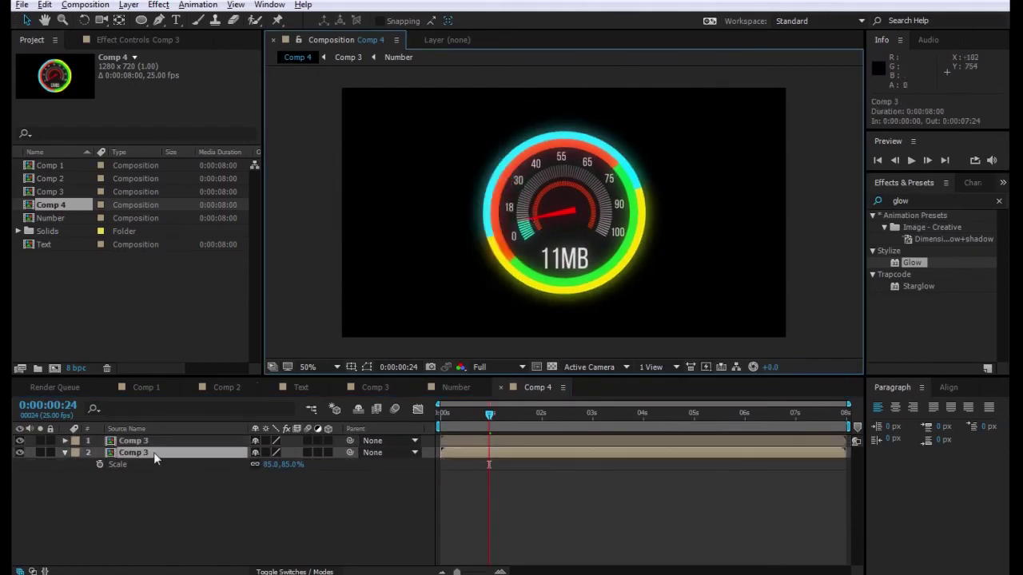
drag(597, 330, 493, 331)
mouse_move(272, 464)
mouse_down()
mouse_move(249, 464)
mouse_move(262, 464)
mouse_up()
drag(464, 238, 413, 232)
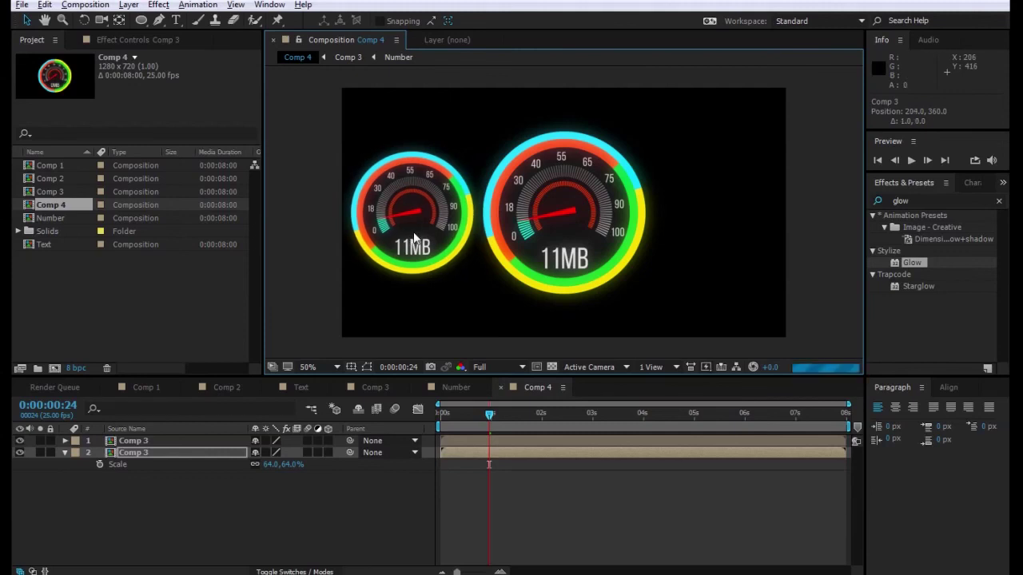
- Apply Fast Blur with blurriness 12 to the left gauge
key(ctrl+5)
text(fast)
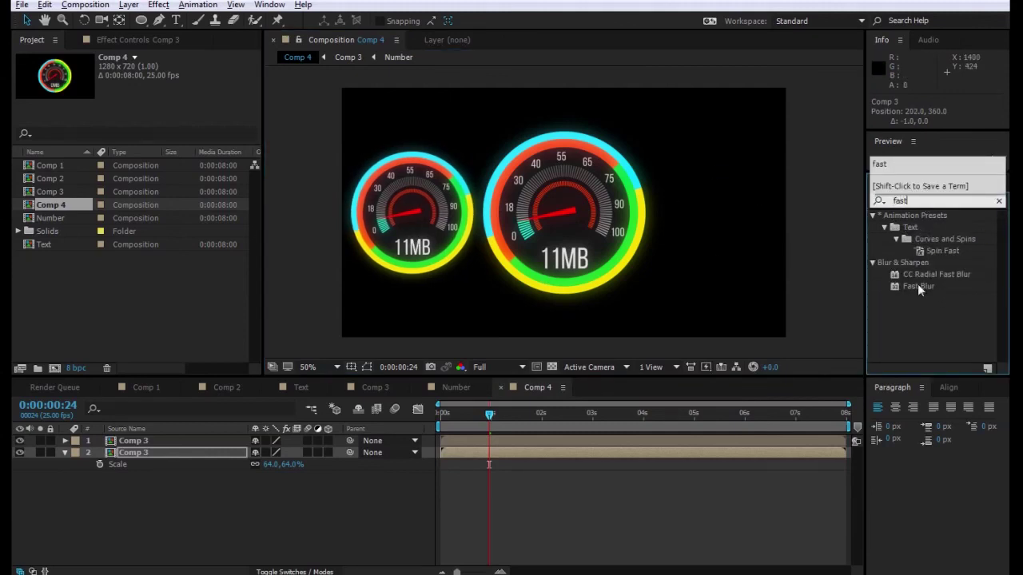
drag(917, 286, 133, 452)
text(12)
key(Return)
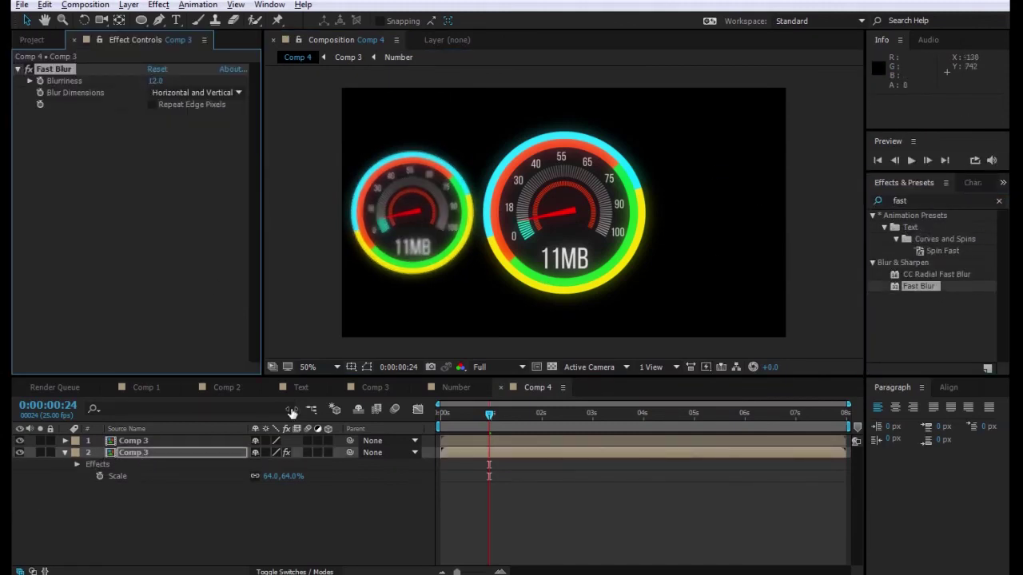
- Duplicate the blurred gauge onto the right side and preview the three gauges
click(128, 452)
key(ctrl+d)
drag(383, 293, 774, 325)
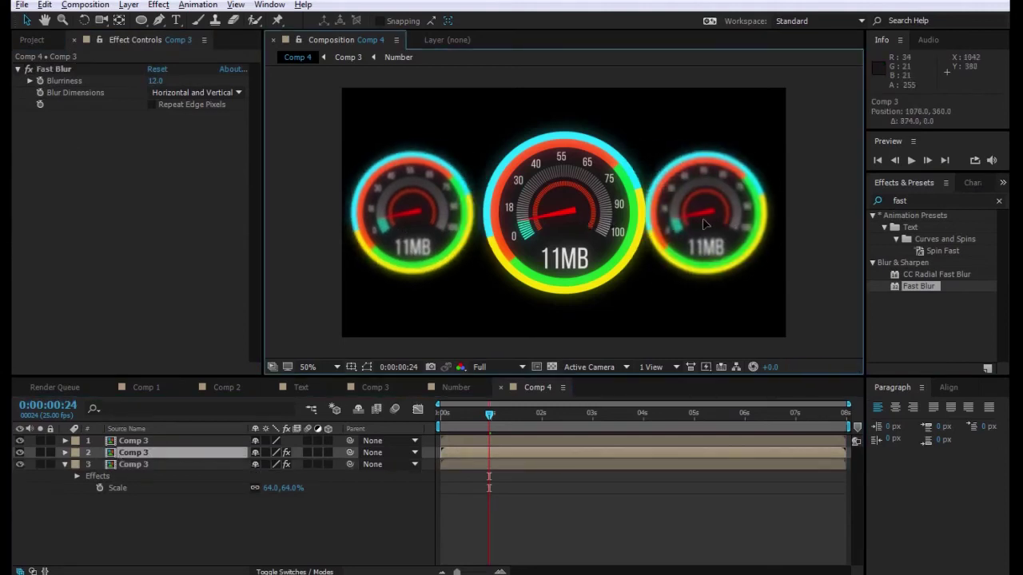
click(705, 497)
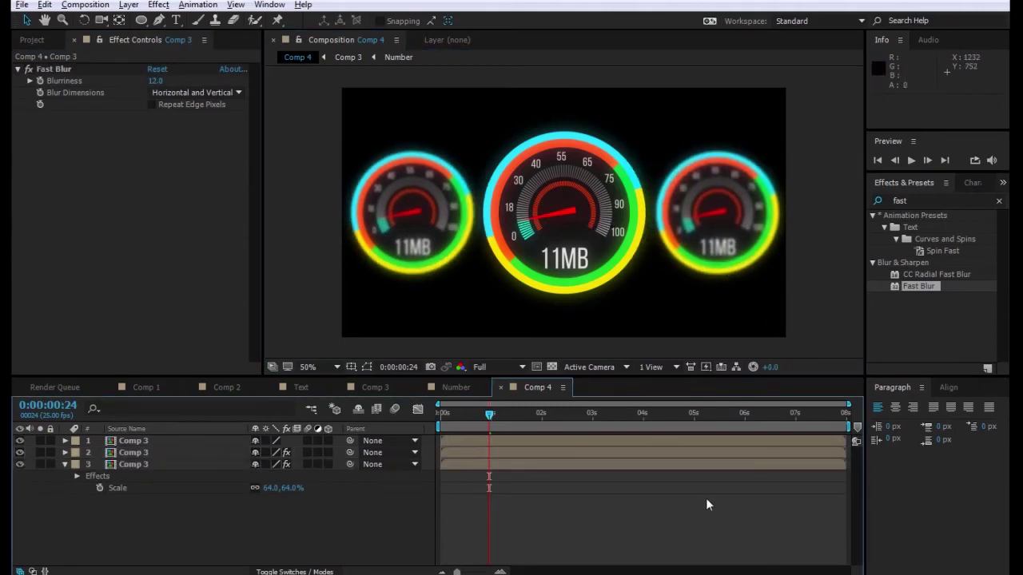
key(space)
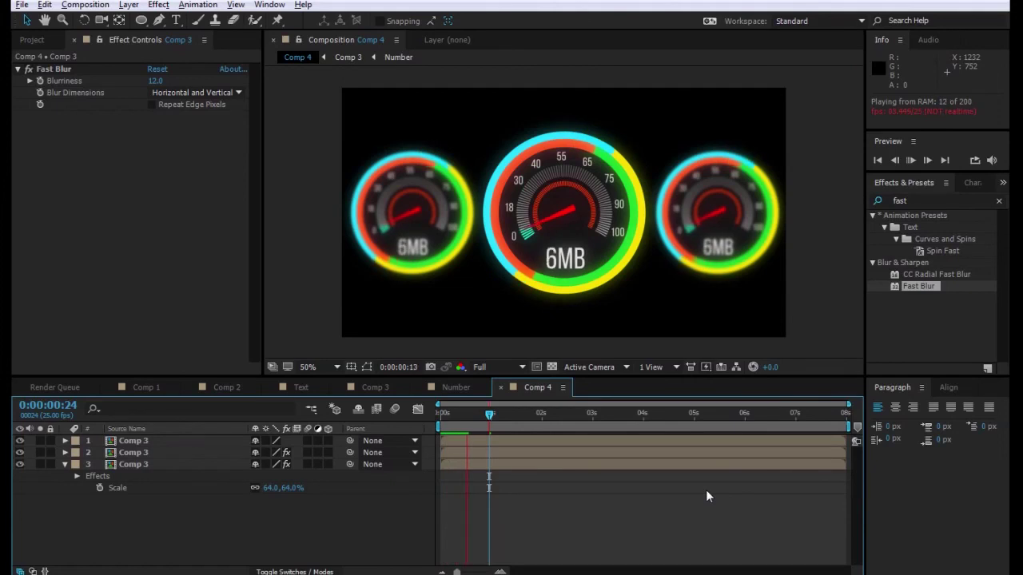
- Add a dark gray solid as the background layer
key(space)
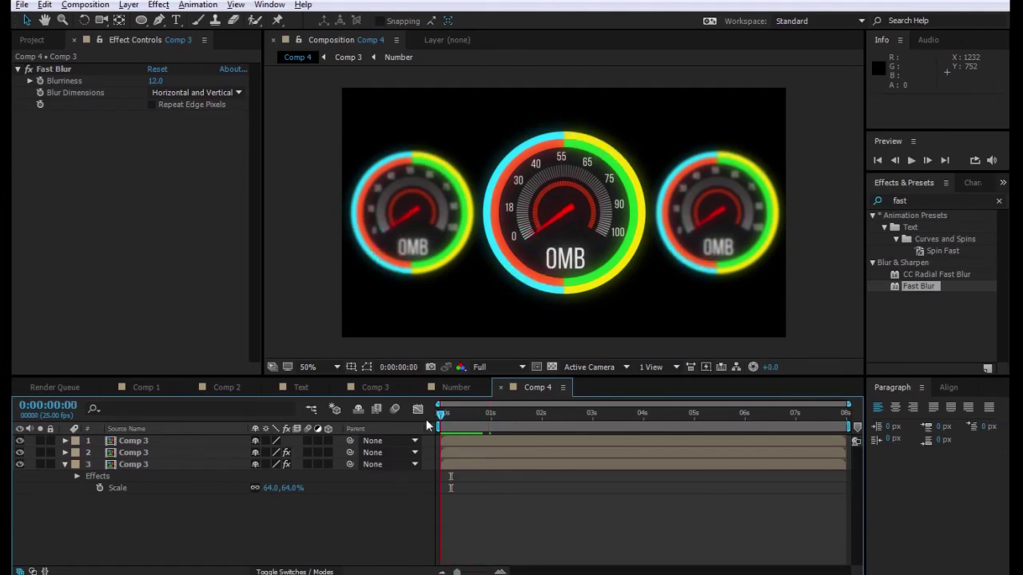
click(129, 5)
mouse_move(144, 20)
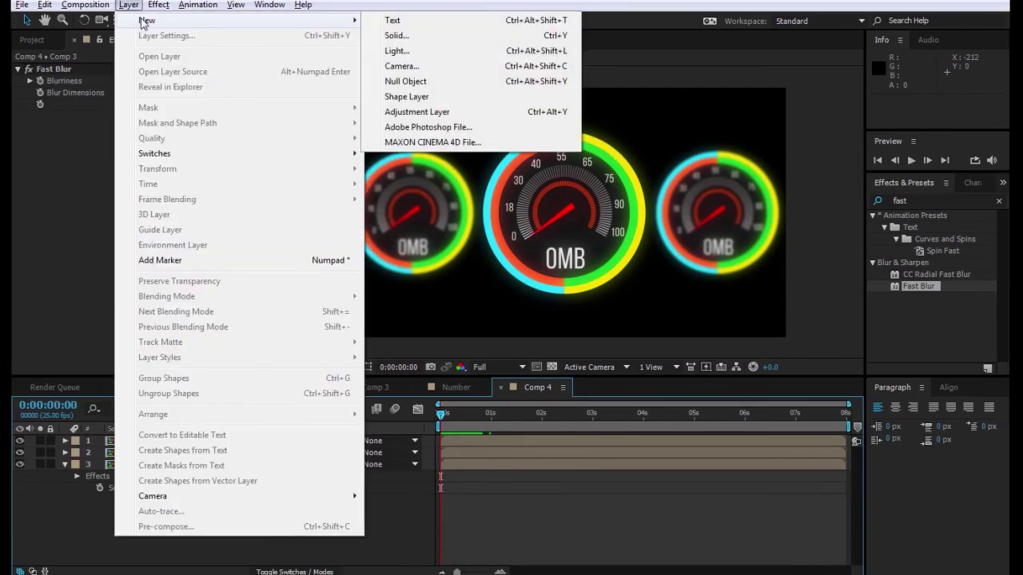
click(463, 35)
key(Escape)
click(129, 5)
mouse_move(146, 20)
click(397, 35)
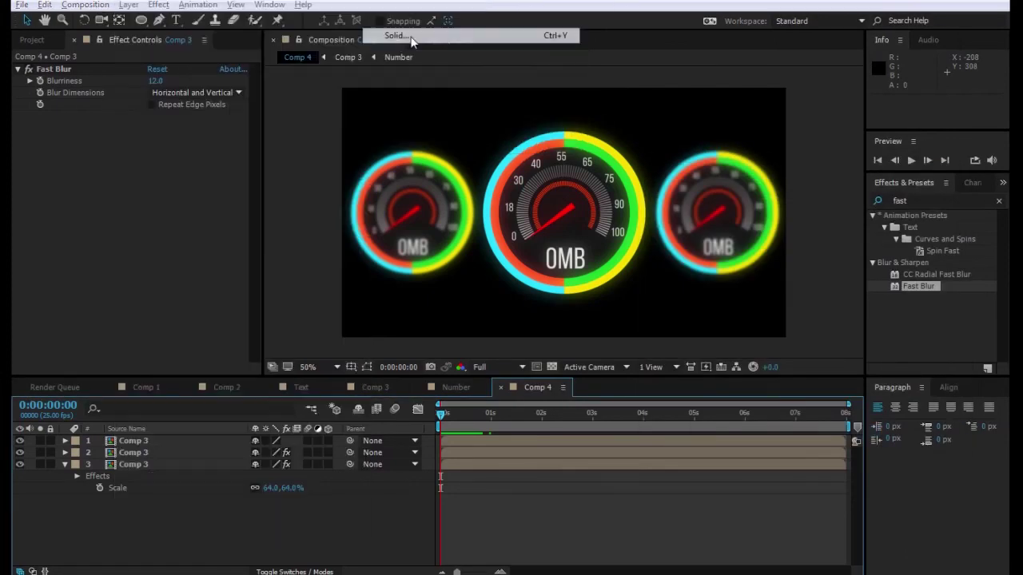
click(835, 433)
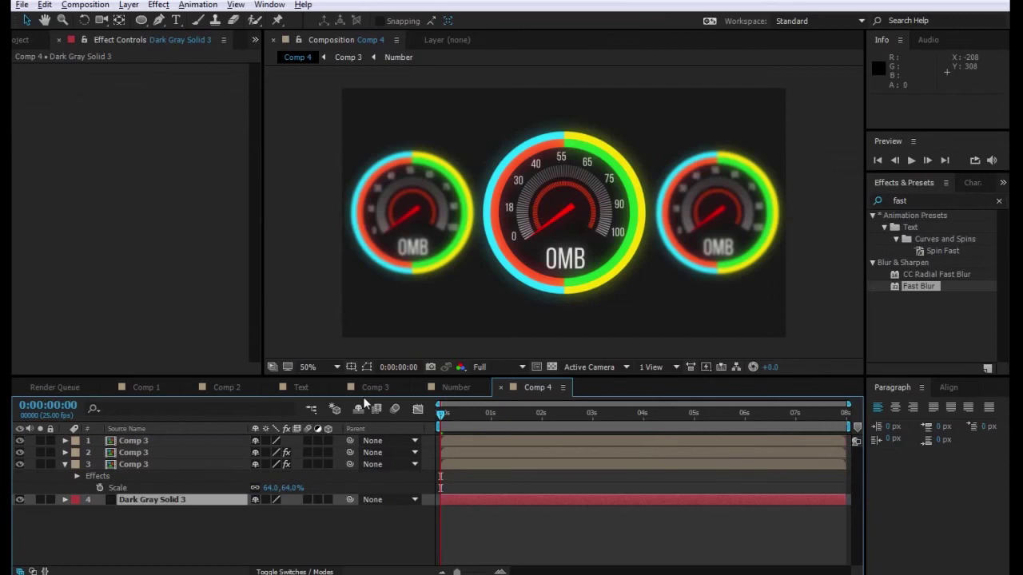
click(217, 521)
- Create a second solid layer colored black
click(129, 4)
mouse_move(146, 20)
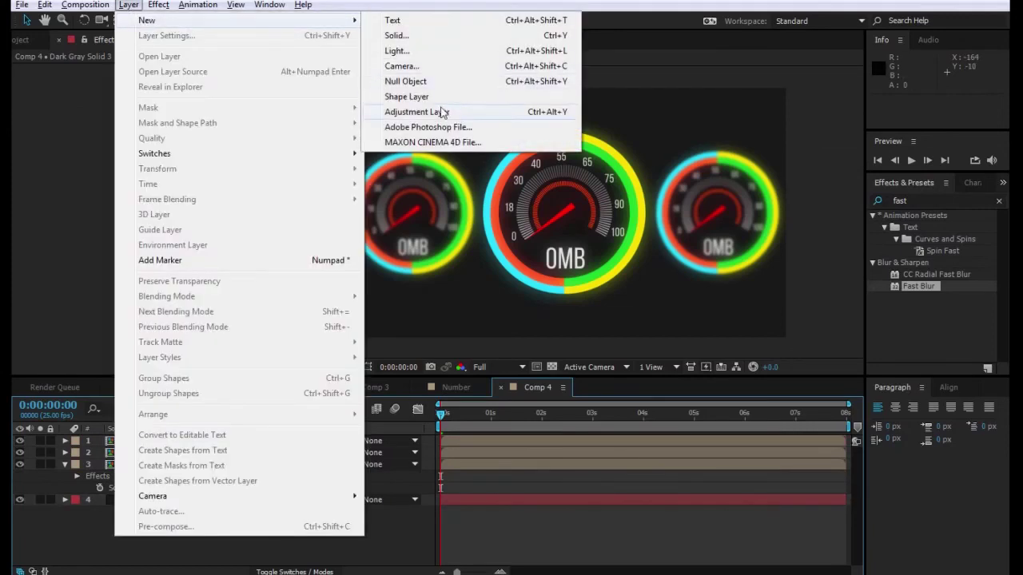
click(397, 35)
click(794, 394)
click(943, 313)
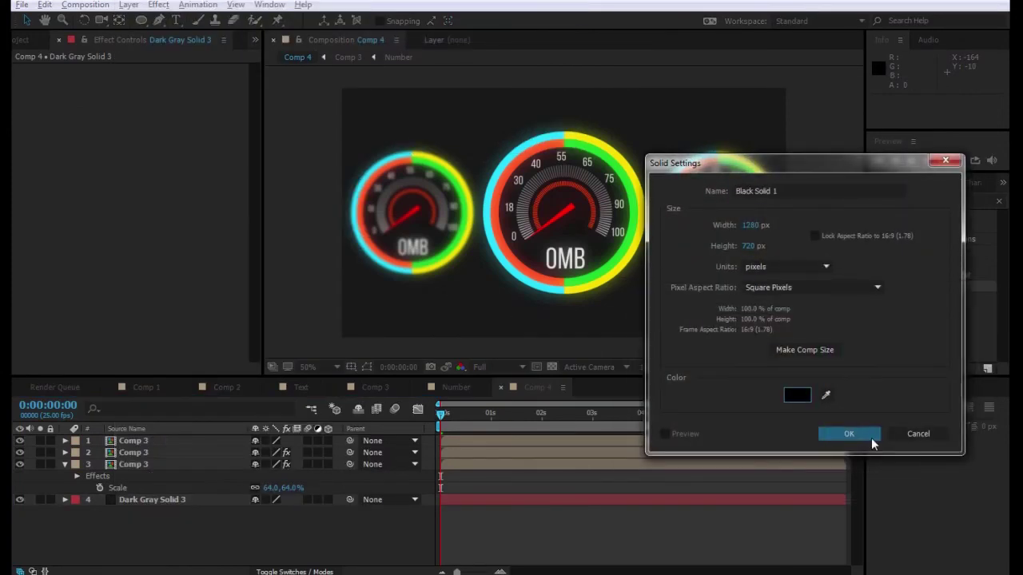
click(847, 432)
- Mask the black solid with an inverted ellipse feathered to 258 px, then preview
double_click(143, 22)
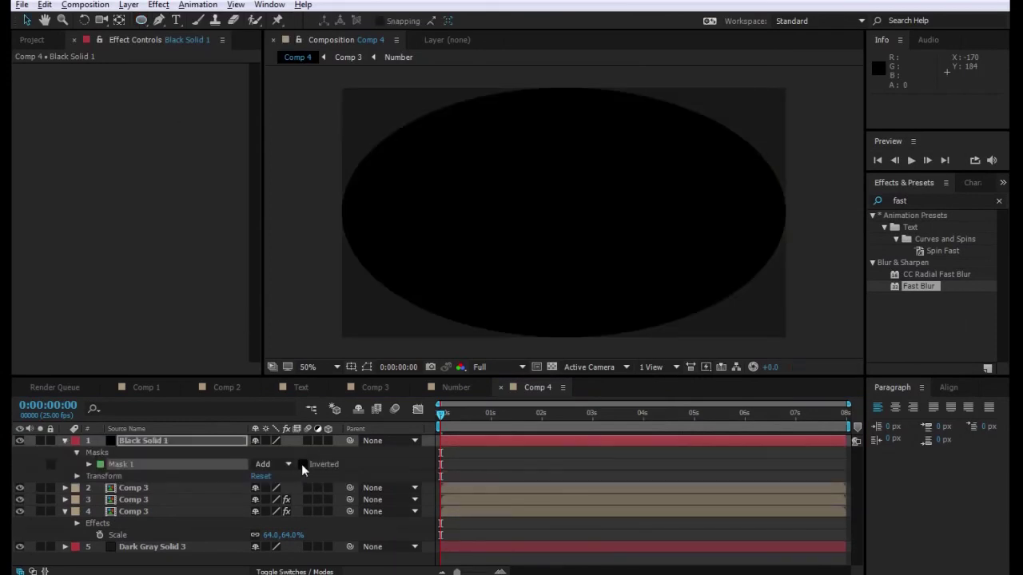
click(301, 464)
drag(269, 464, 447, 468)
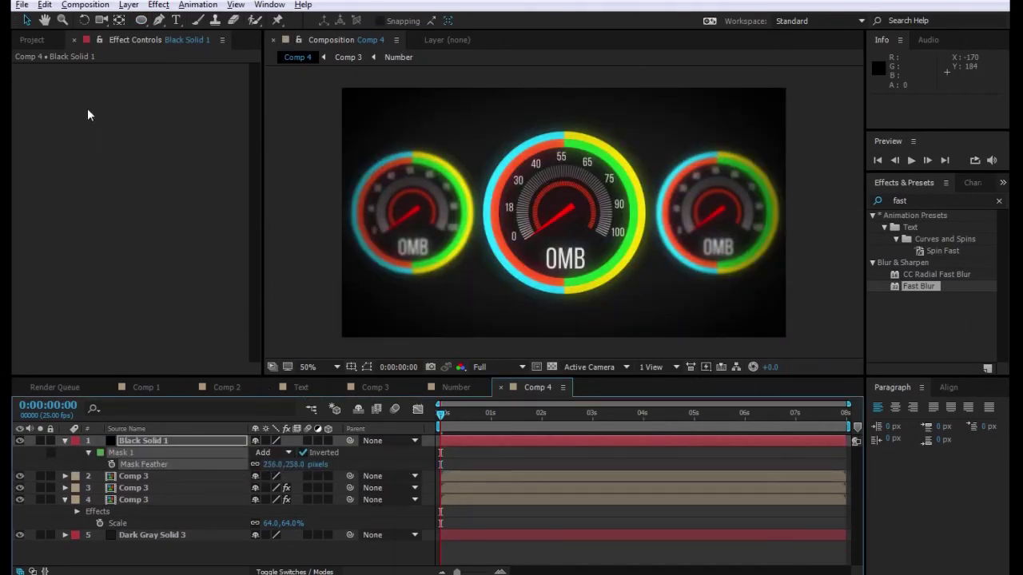
key(ctrl+Down)
key(ctrl+Down)
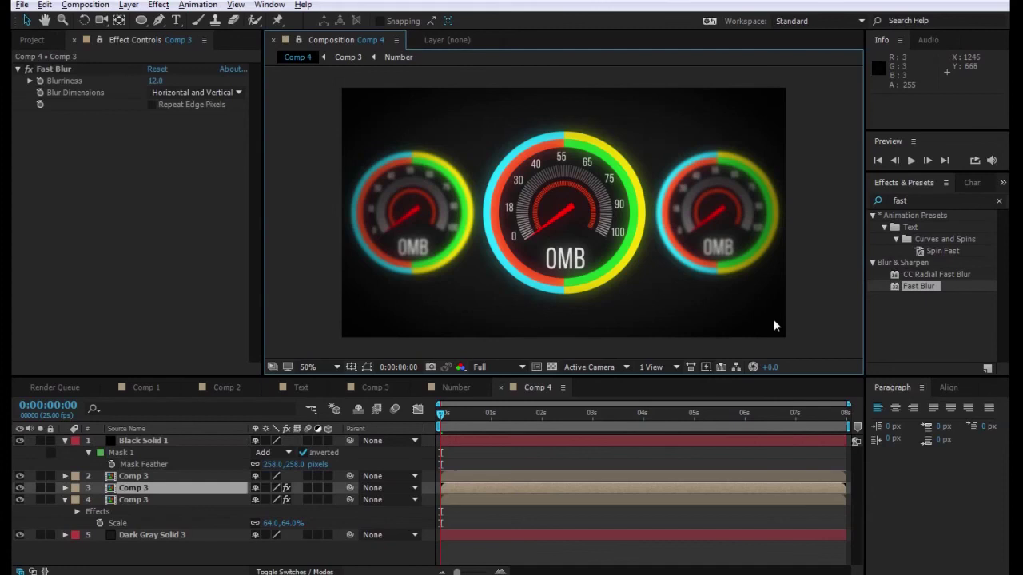
key(space)
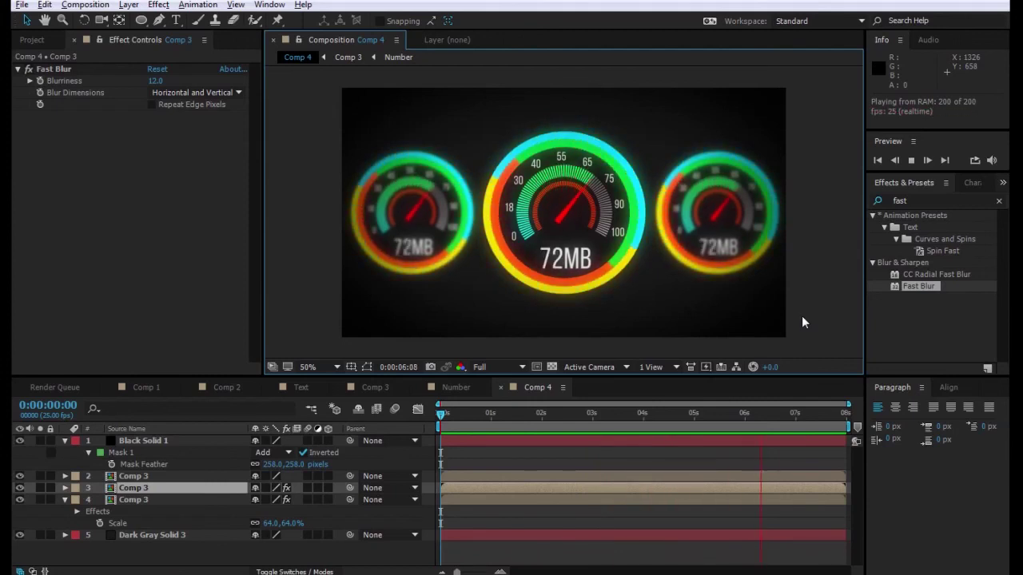
key(space)
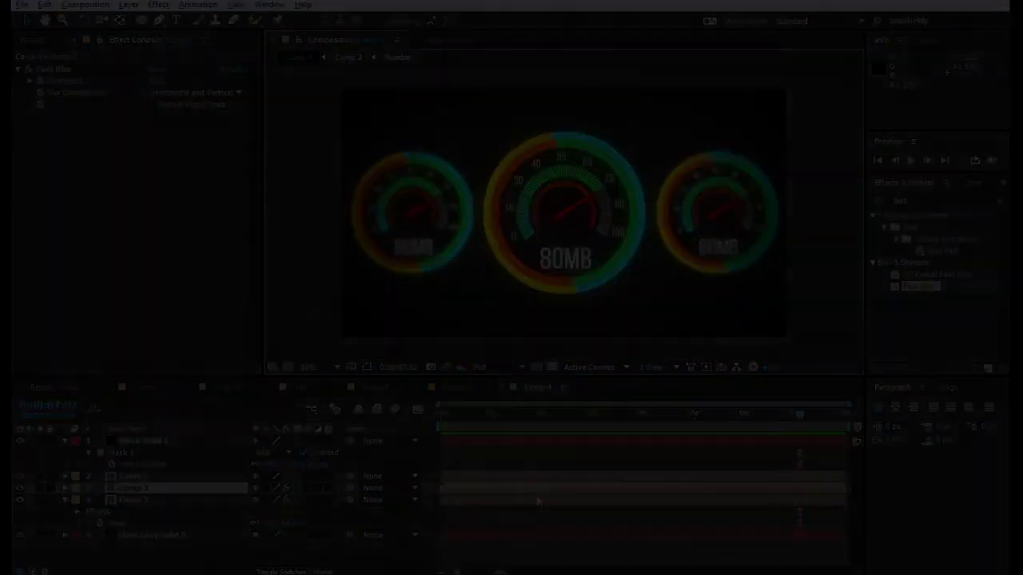